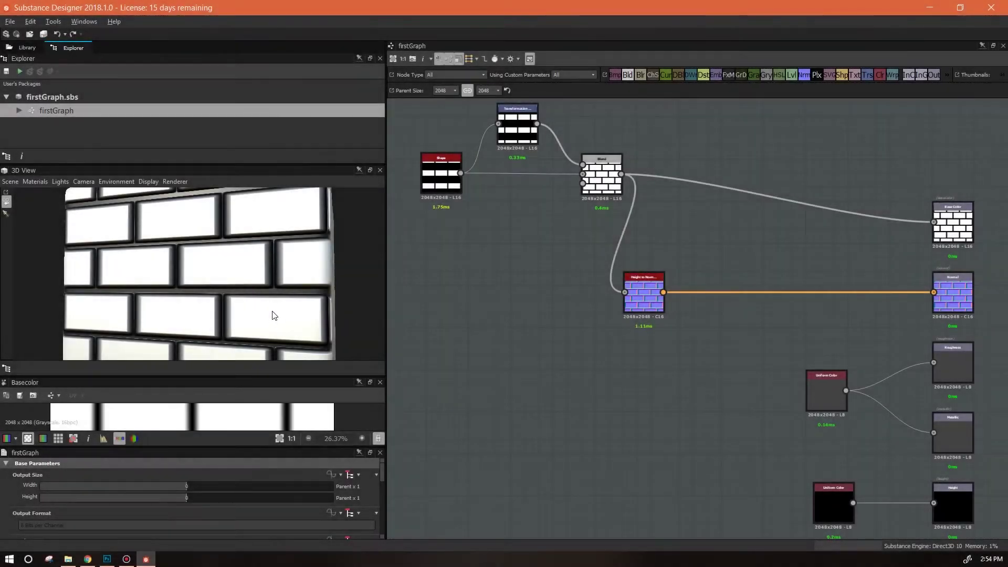
# Search the Library for 'bevel' and drop a Bevel node into the graph
pyautogui.moveTo(273, 315); pyautogui.dragTo(253, 294)
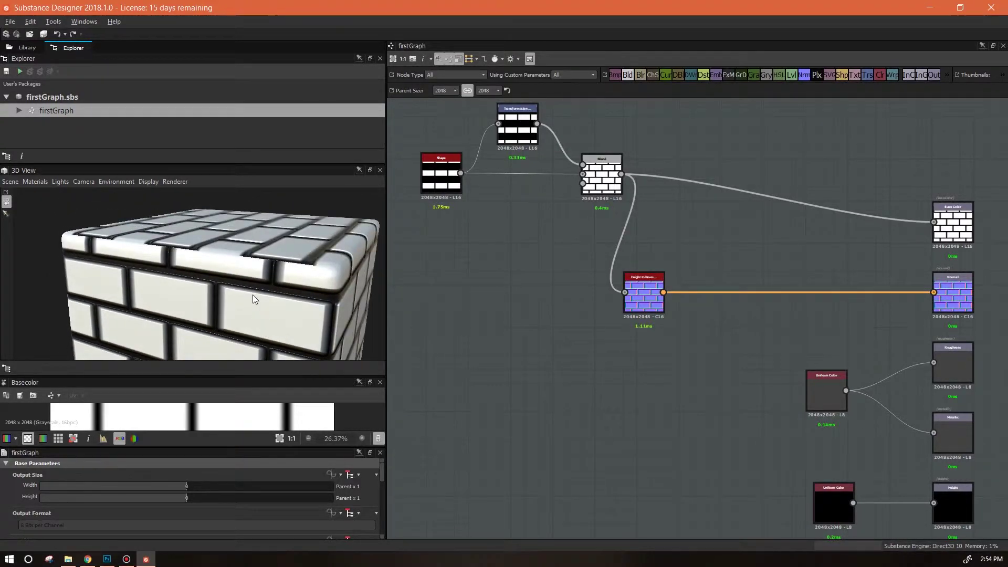
pyautogui.click(27, 48)
pyautogui.doubleClick(216, 73)
pyautogui.write('bevel')
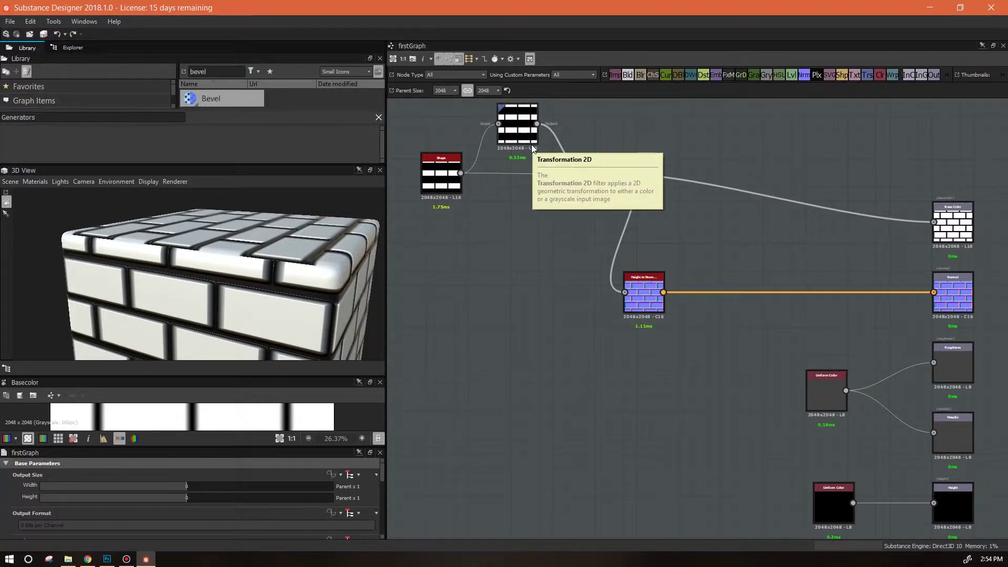
pyautogui.moveTo(191, 95); pyautogui.dragTo(498, 315)
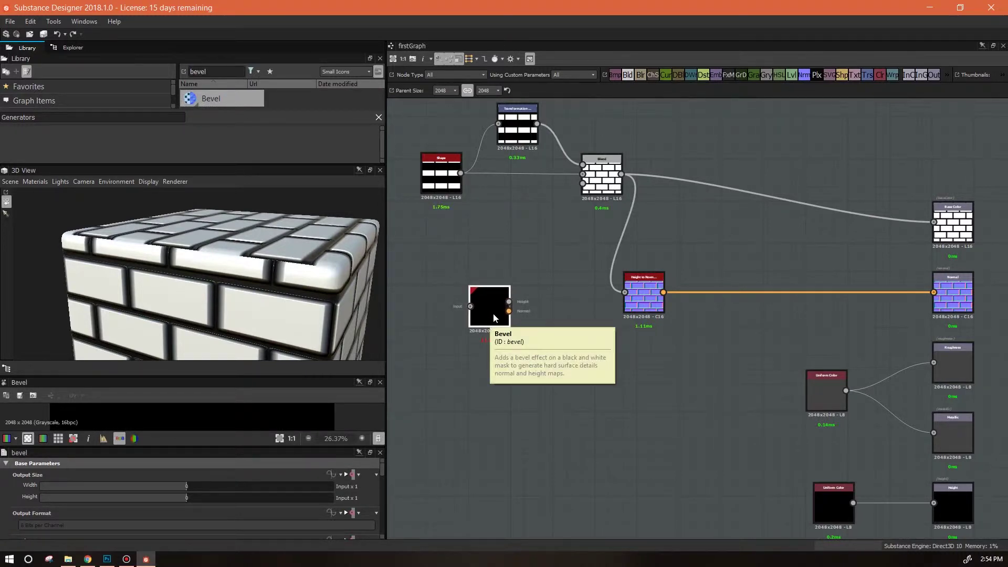
# Position the new Bevel node above and to the right of the Blend node
pyautogui.moveTo(494, 316); pyautogui.dragTo(503, 297)
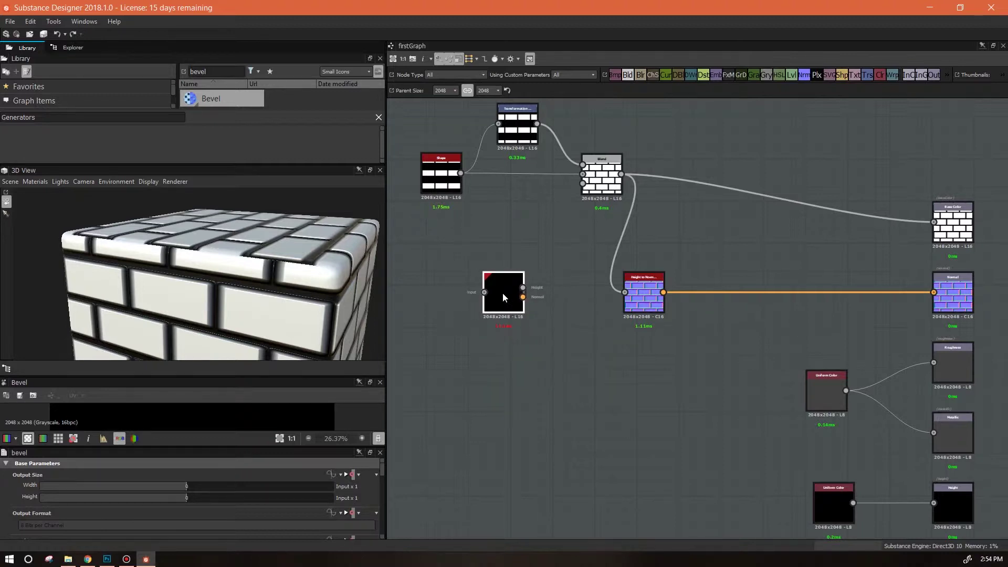
pyautogui.moveTo(507, 346)
pyautogui.mouseDown(button='middle')
pyautogui.moveTo(545, 346)
pyautogui.moveTo(522, 336)
pyautogui.mouseUp(button='middle')
pyautogui.moveTo(514, 311); pyautogui.dragTo(706, 153)
pyautogui.scroll(3, 723, 205)
pyautogui.moveTo(724, 203); pyautogui.dragTo(711, 348, button='middle')
pyautogui.scroll(3, 711, 337)
pyautogui.scroll(2, 633, 238)
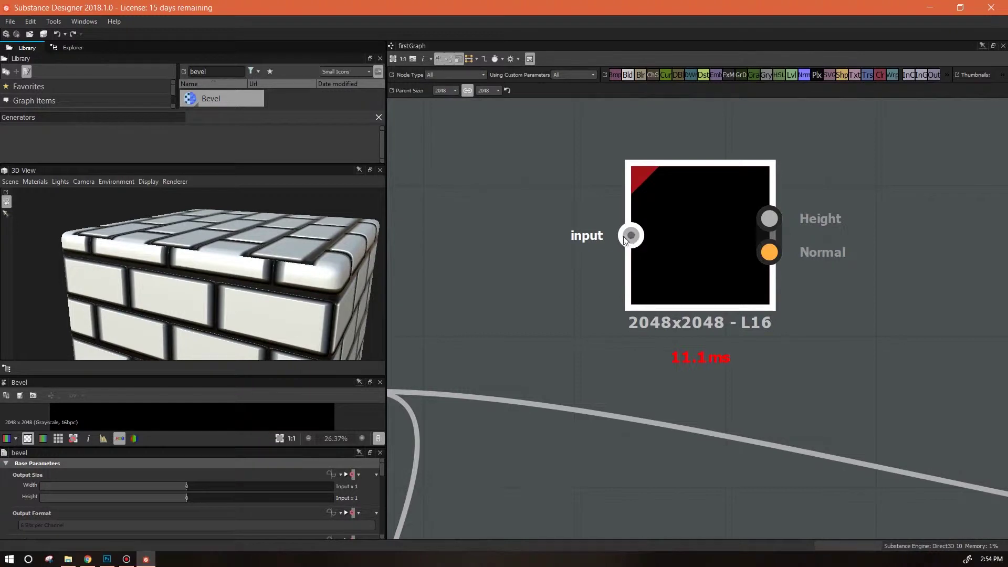
pyautogui.scroll(-2, 610, 268)
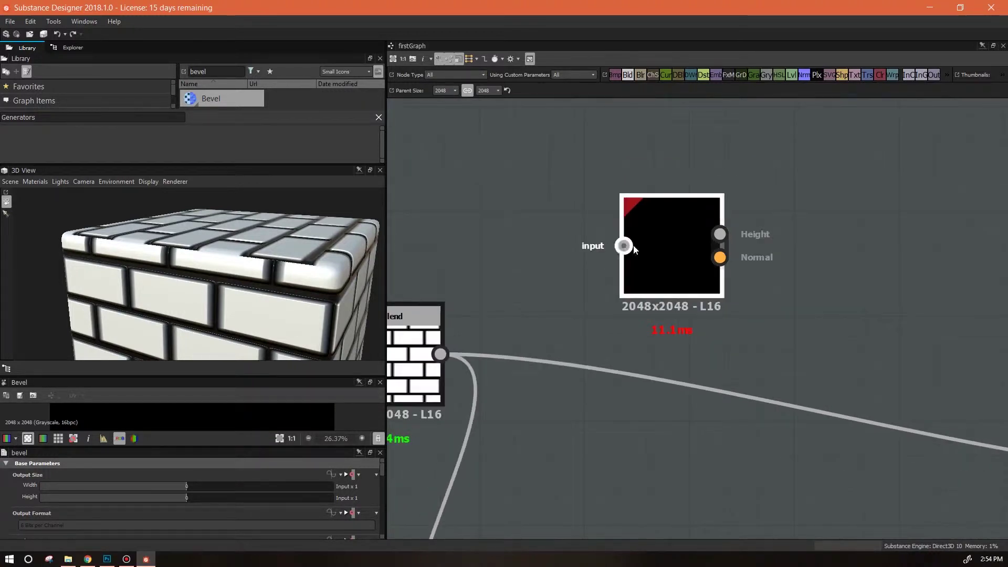
pyautogui.moveTo(656, 245); pyautogui.dragTo(705, 243)
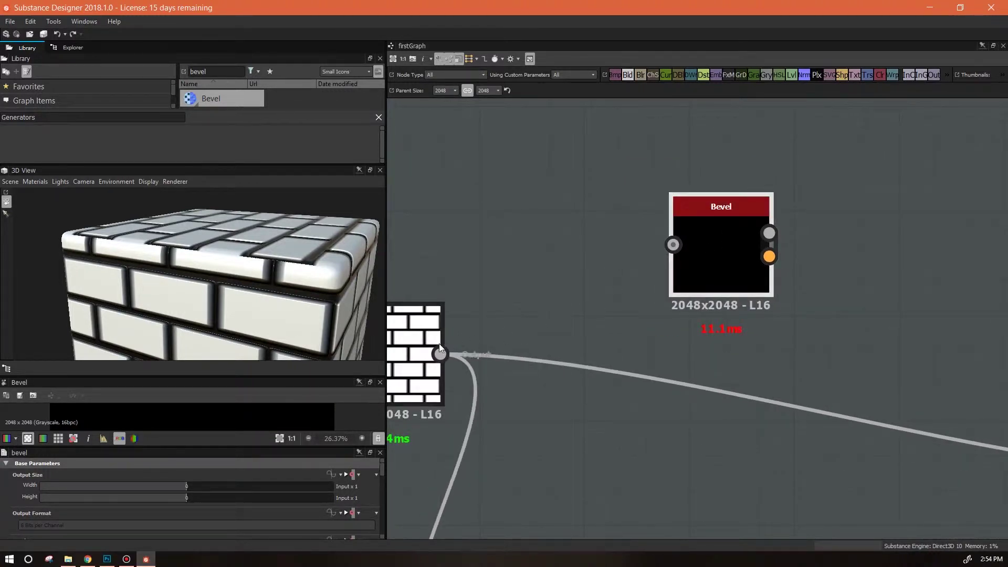
pyautogui.moveTo(563, 331); pyautogui.dragTo(637, 318, button='middle')
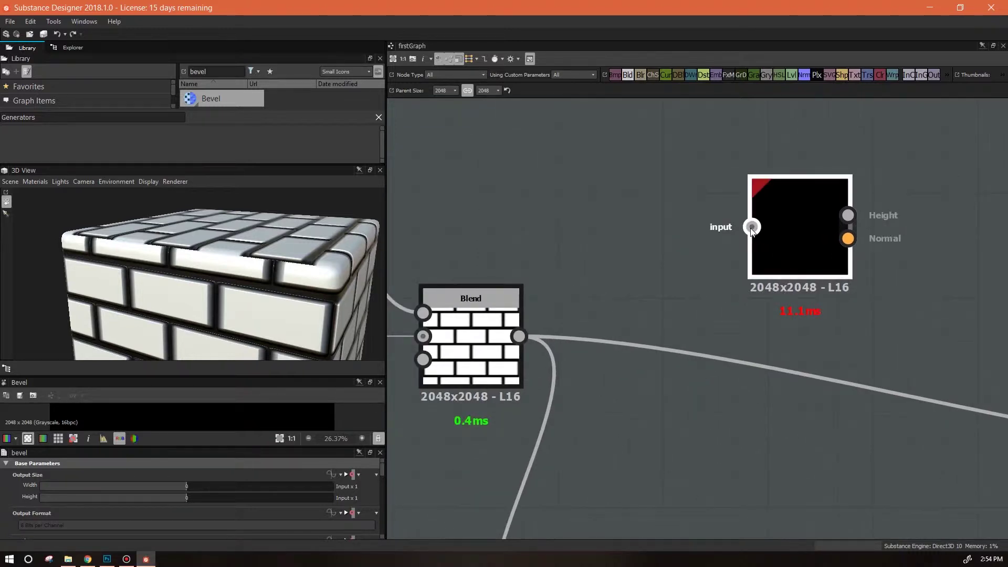
# Connect the Blend node's output to the Bevel node's input
pyautogui.moveTo(589, 320); pyautogui.dragTo(519, 336)
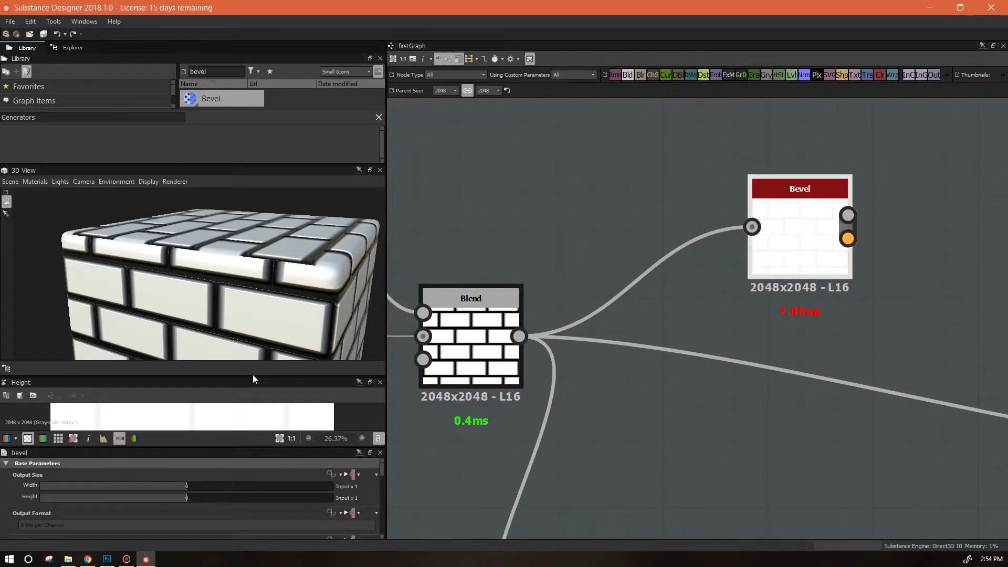
pyautogui.moveTo(885, 255); pyautogui.dragTo(756, 250, button='middle')
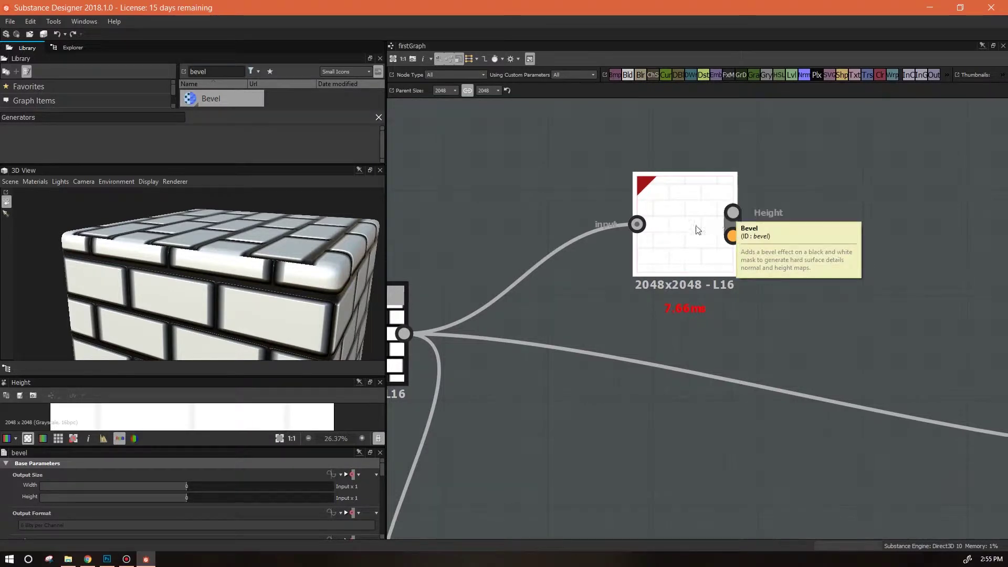
pyautogui.moveTo(489, 351); pyautogui.dragTo(458, 340, button='middle')
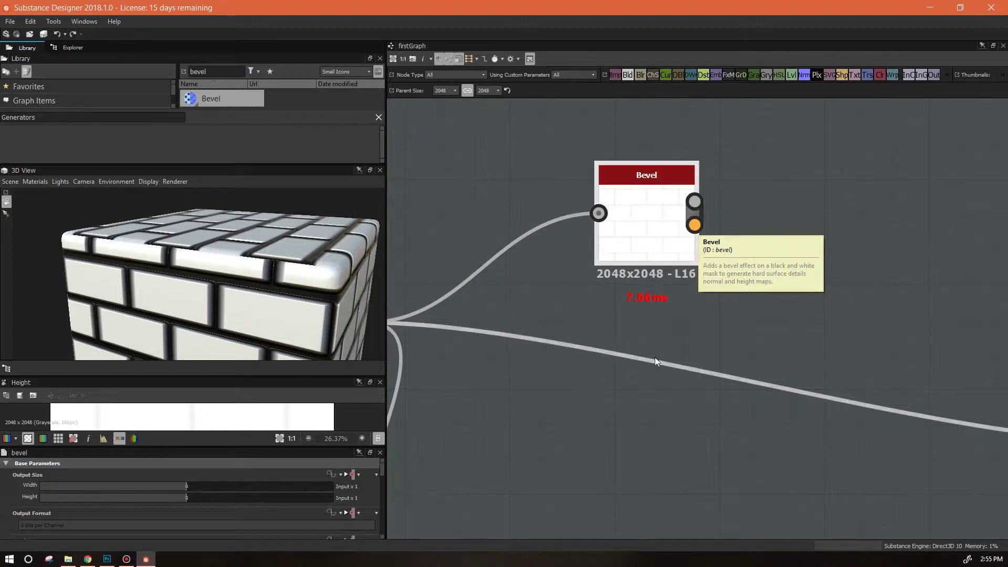
pyautogui.moveTo(641, 367); pyautogui.dragTo(835, 305, button='middle')
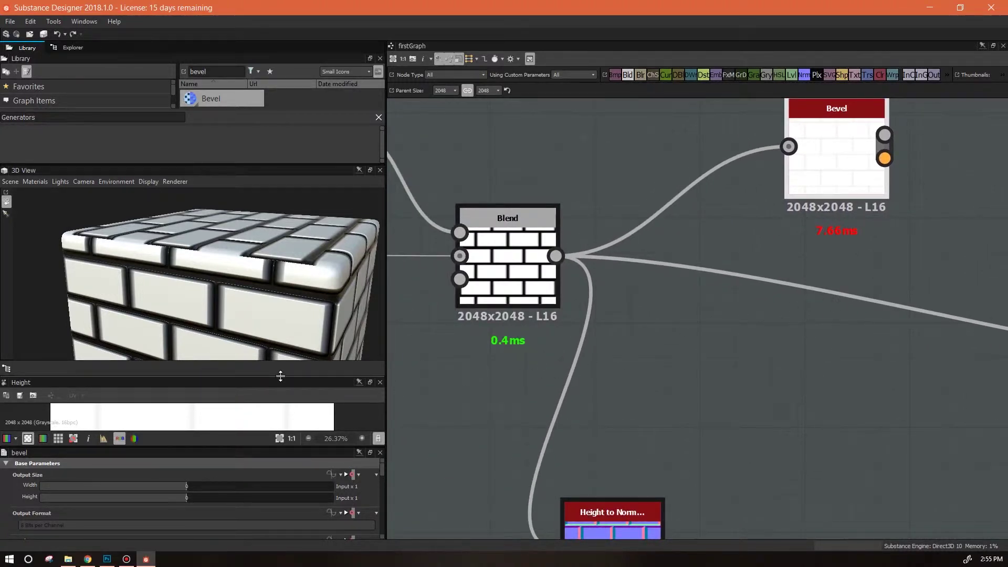
# Enlarge the 2D preview panel and reframe the graph
pyautogui.moveTo(280, 376); pyautogui.dragTo(280, 322)
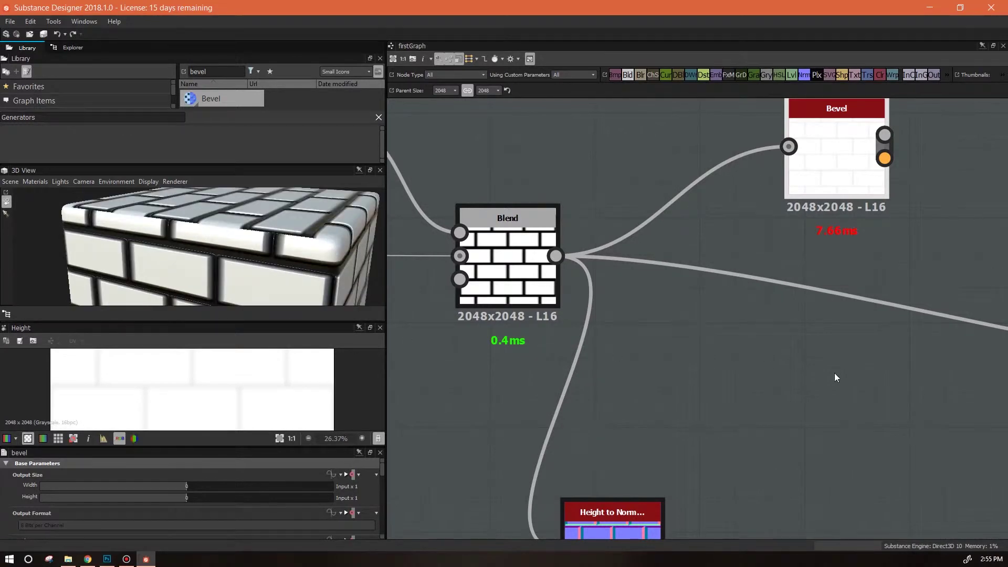
pyautogui.moveTo(834, 373); pyautogui.dragTo(664, 270, button='middle')
pyautogui.scroll(-3, 757, 392)
pyautogui.scroll(1, 773, 395)
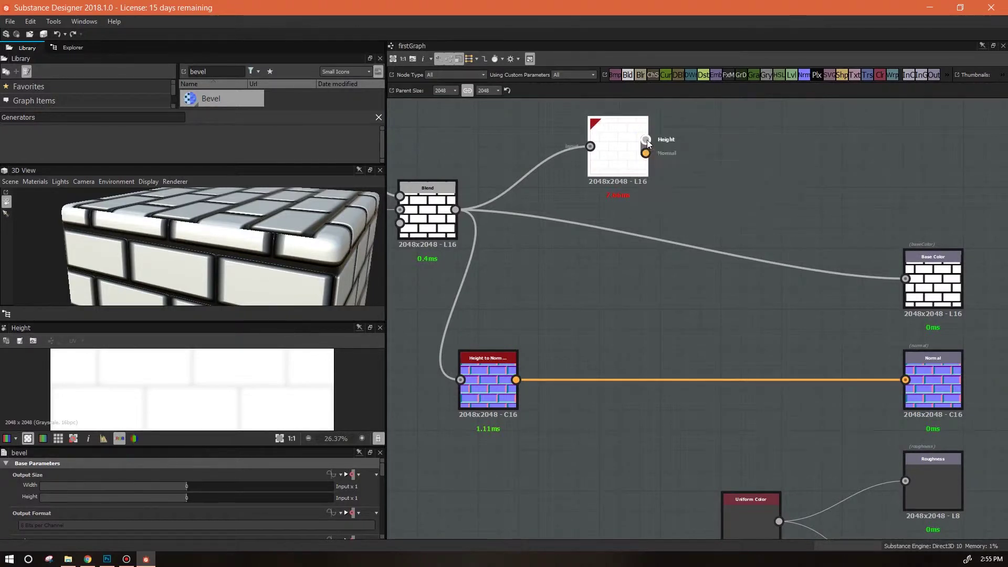
pyautogui.keyDown('shift'); pyautogui.moveTo(647, 140); pyautogui.dragTo(919, 308); pyautogui.keyUp('shift')
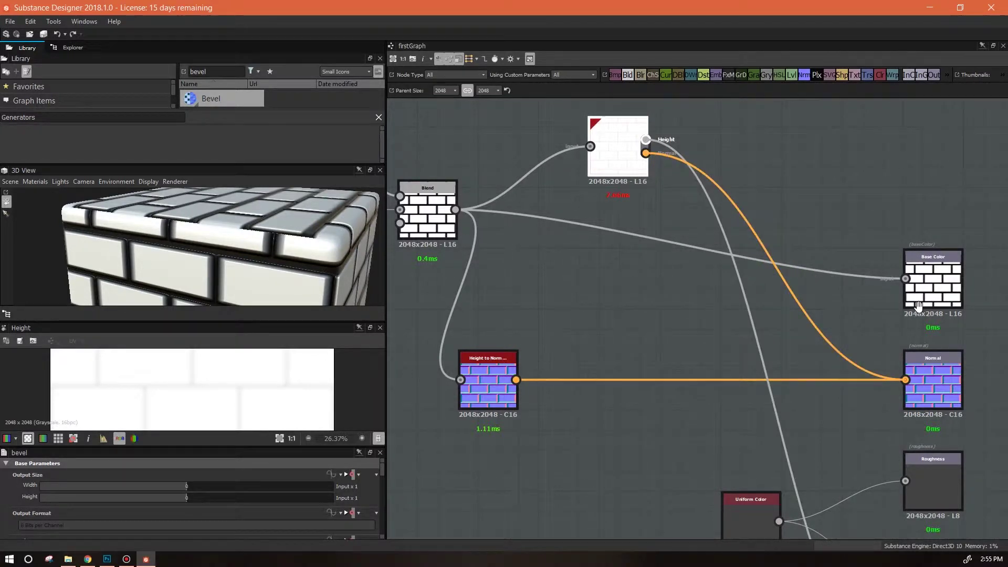
pyautogui.moveTo(897, 278); pyautogui.dragTo(789, 149, button='middle')
pyautogui.keyDown('shift'); pyautogui.moveTo(789, 151); pyautogui.dragTo(697, 238); pyautogui.keyUp('shift')
pyautogui.moveTo(705, 257); pyautogui.dragTo(794, 385, button='middle')
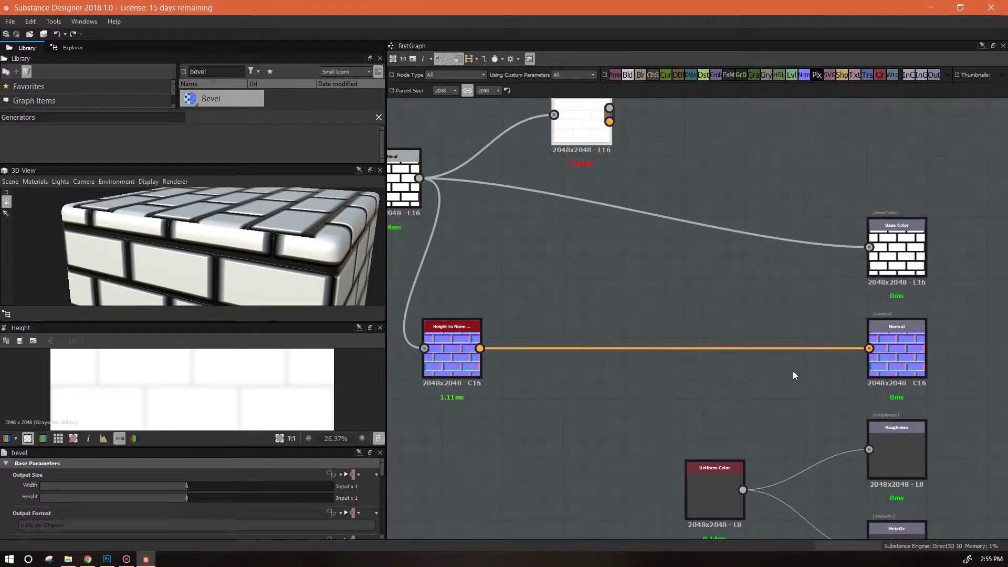
pyautogui.scroll(-2, 793, 370)
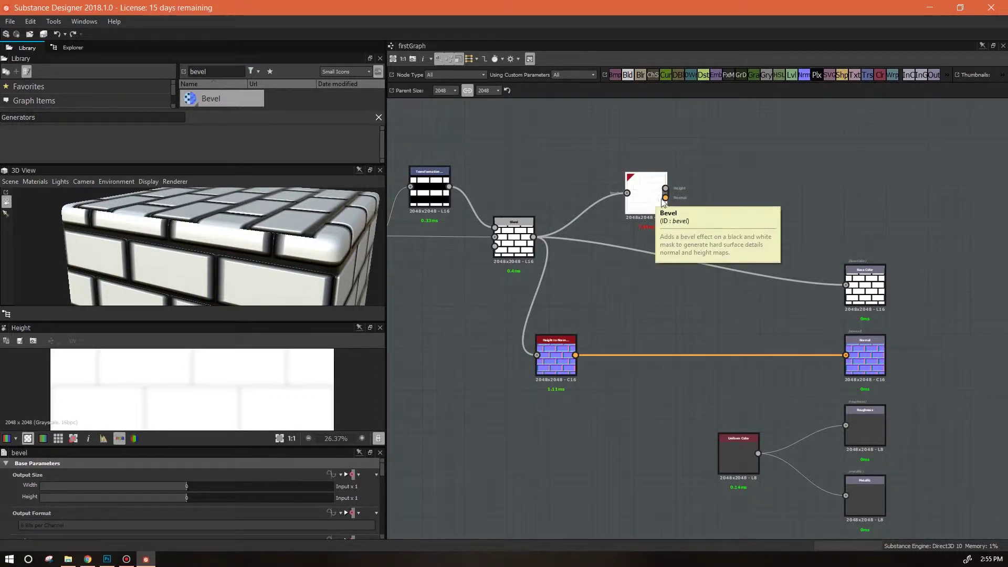
pyautogui.scroll(3, 657, 202)
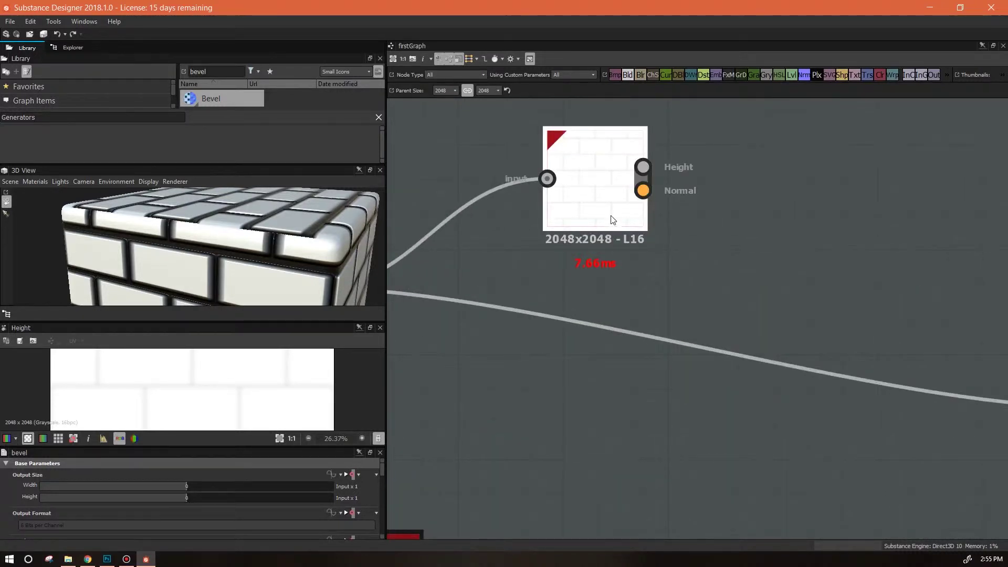
pyautogui.scroll(-5, 604, 243)
pyautogui.scroll(2, 621, 254)
pyautogui.moveTo(622, 254); pyautogui.dragTo(773, 200, button='middle')
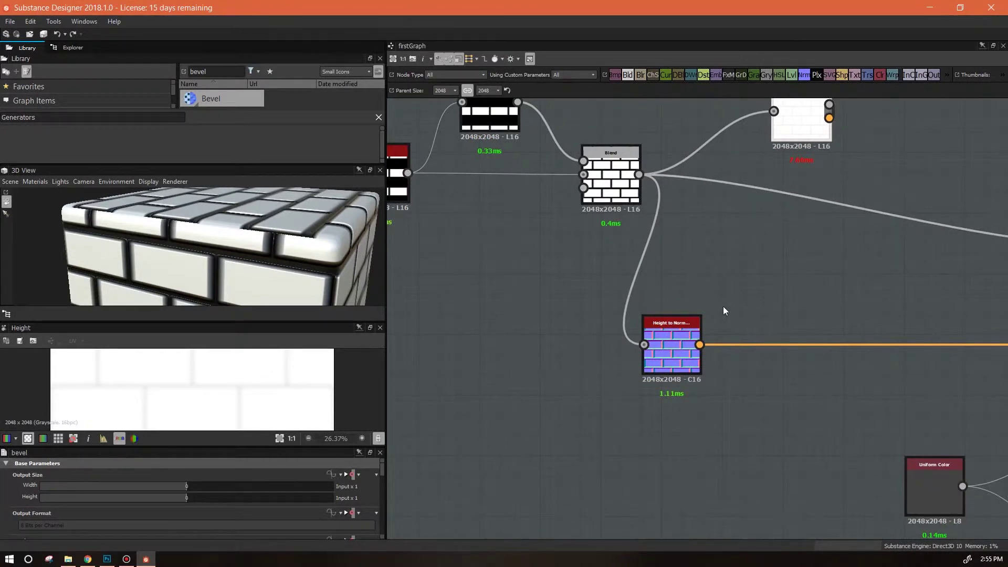
pyautogui.scroll(-1, 723, 310)
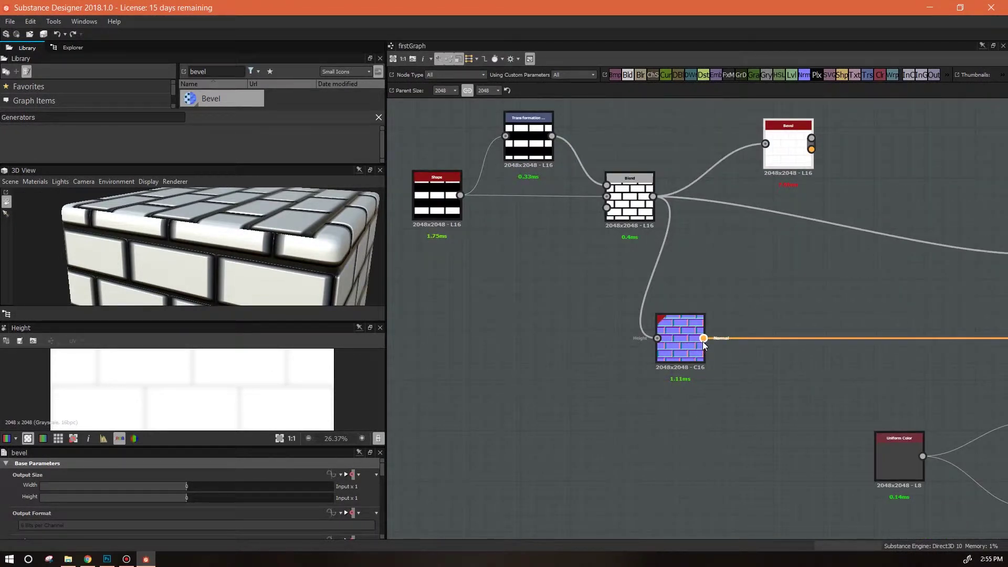
pyautogui.moveTo(679, 290); pyautogui.dragTo(738, 385, button='middle')
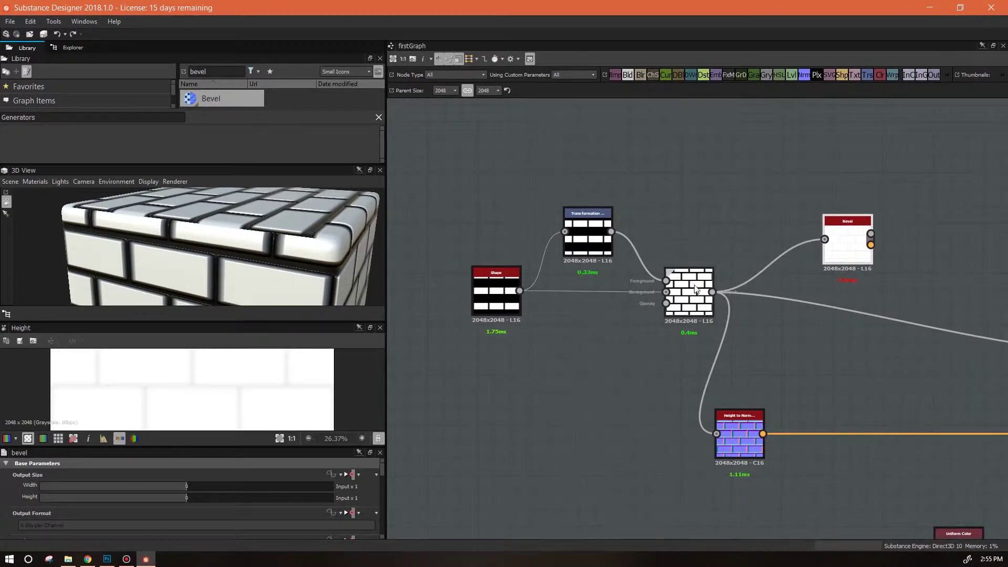
pyautogui.scroll(3, 697, 292)
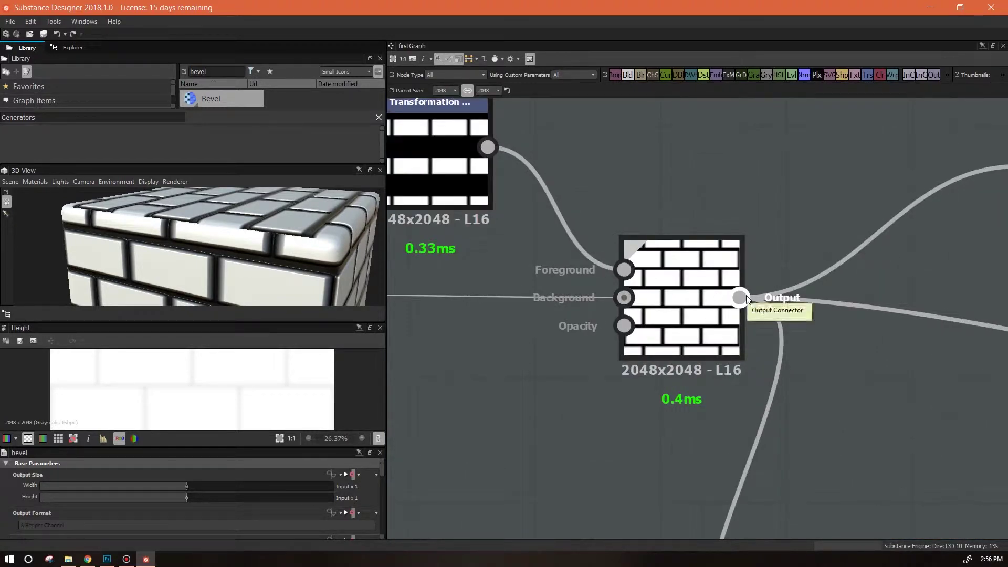
pyautogui.scroll(-3, 745, 298)
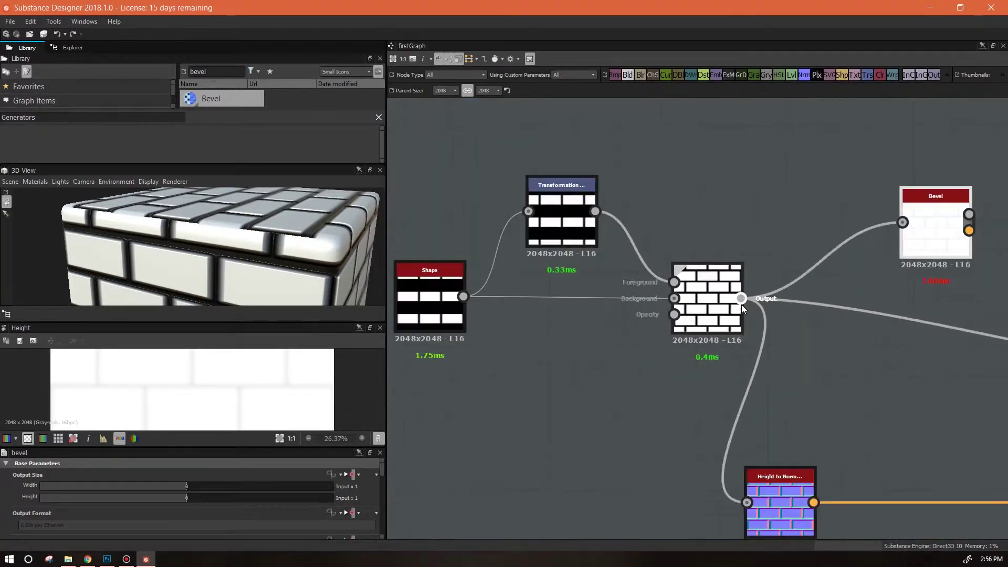
pyautogui.moveTo(836, 356); pyautogui.dragTo(618, 316, button='middle')
pyautogui.scroll(-2, 709, 318)
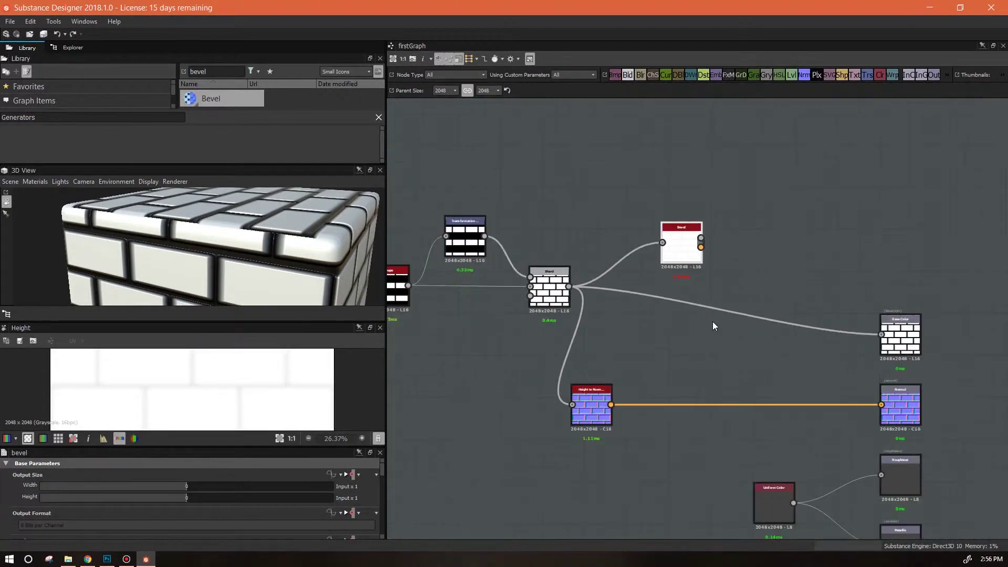
pyautogui.moveTo(749, 328); pyautogui.dragTo(604, 315, button='middle')
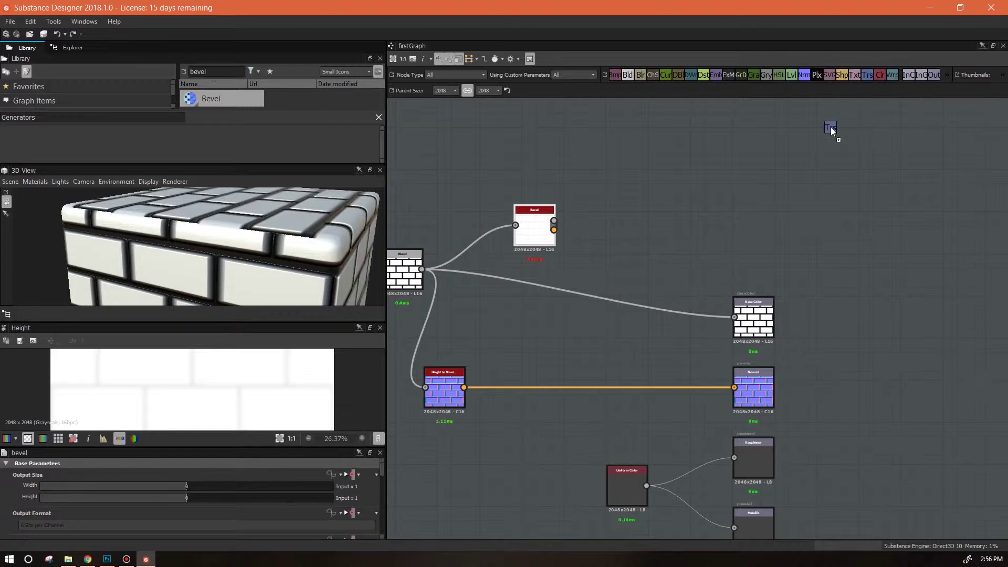
# Add a Transformation 2D node fed by Bevel's Normal output
pyautogui.moveTo(698, 215); pyautogui.dragTo(683, 218)
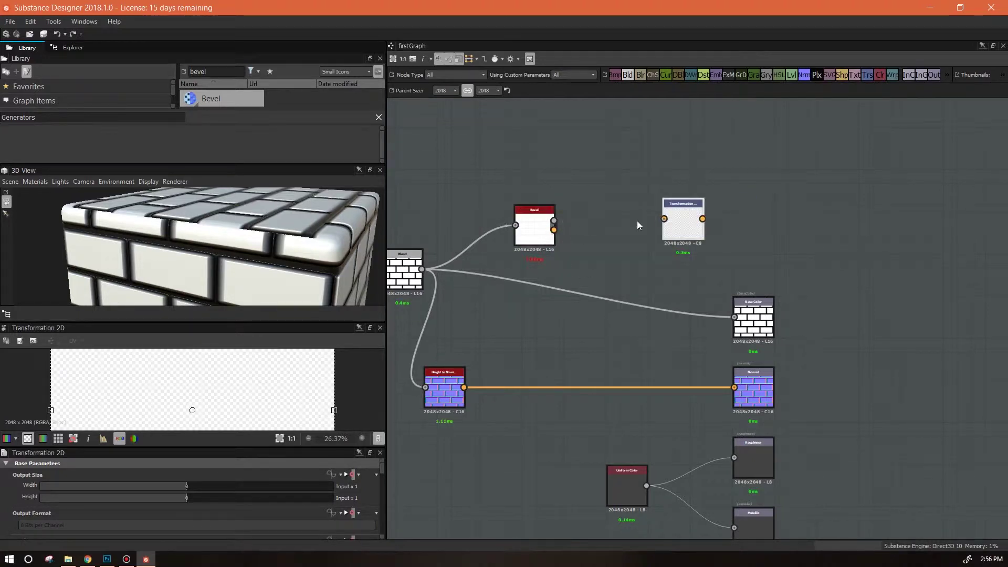
pyautogui.moveTo(566, 234); pyautogui.dragTo(734, 317)
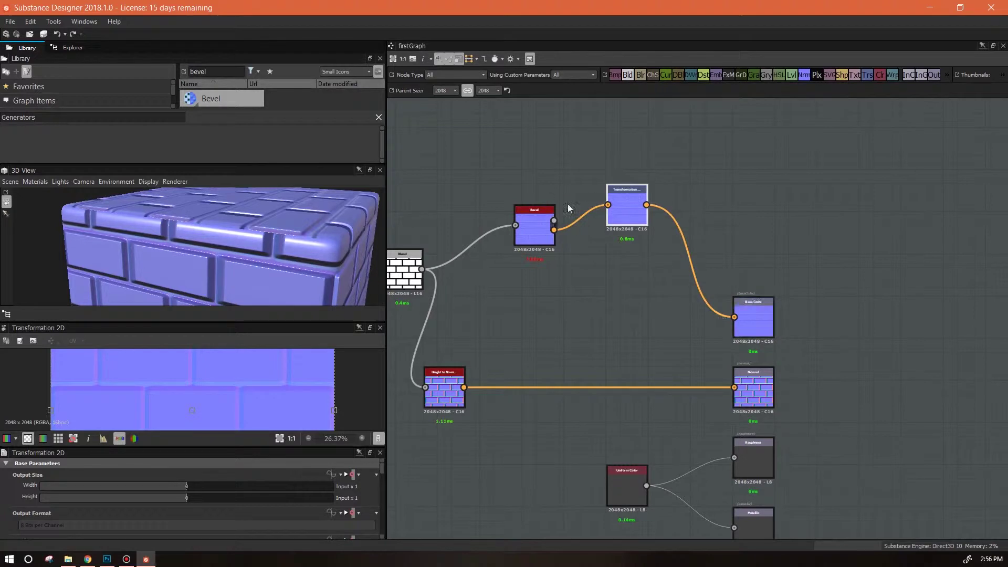
pyautogui.moveTo(632, 206); pyautogui.dragTo(629, 188)
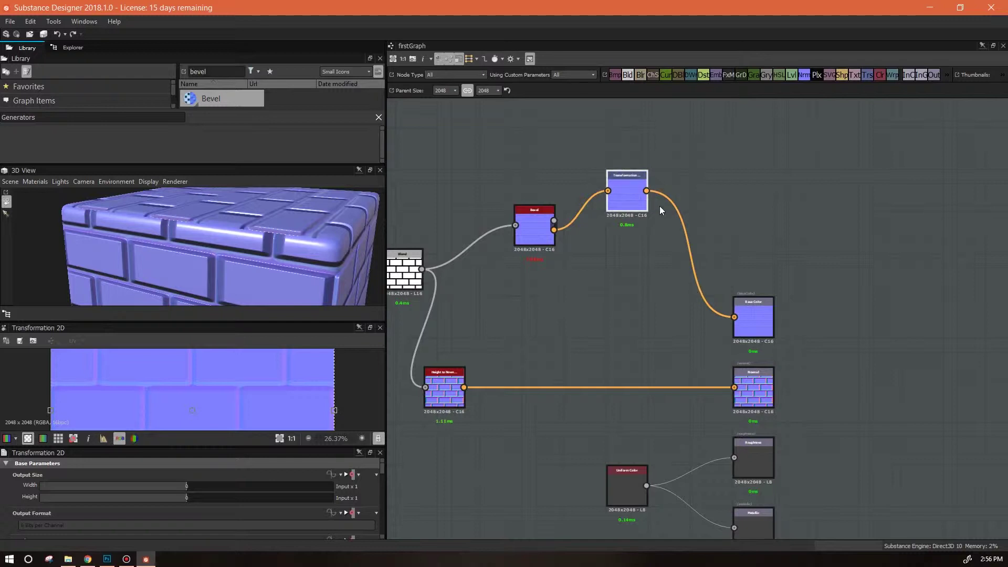
pyautogui.moveTo(625, 192)
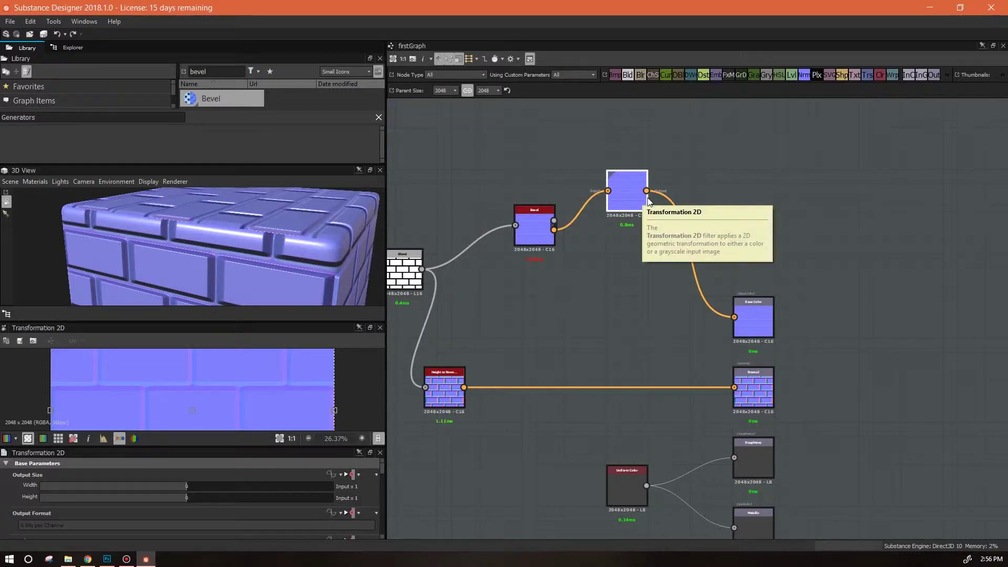
# Wire Bevel's normal to the Normal output, drop the Height to Normal link, and feed Blend into Base Color
pyautogui.moveTo(554, 230); pyautogui.dragTo(735, 328)
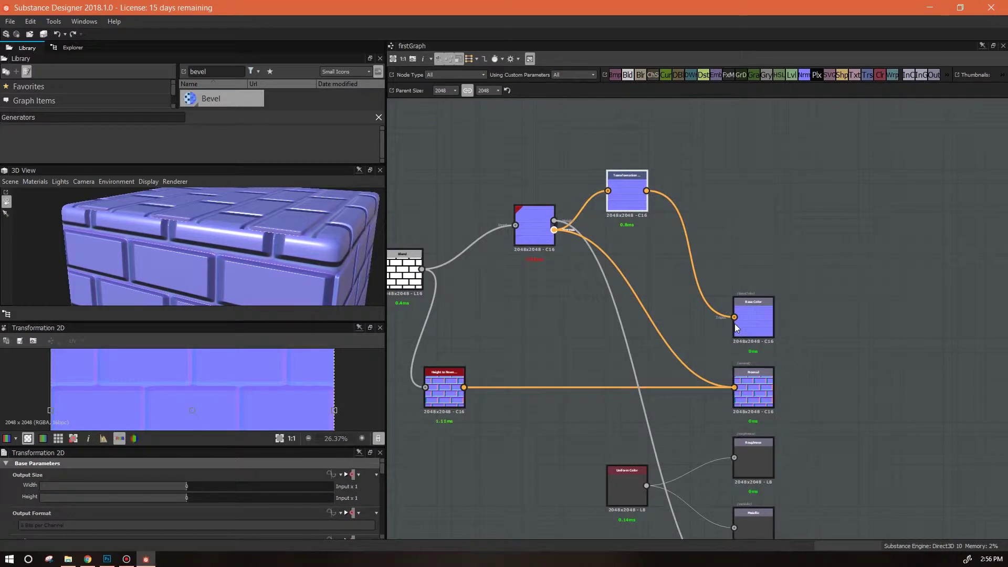
pyautogui.moveTo(639, 302); pyautogui.dragTo(817, 307, button='middle')
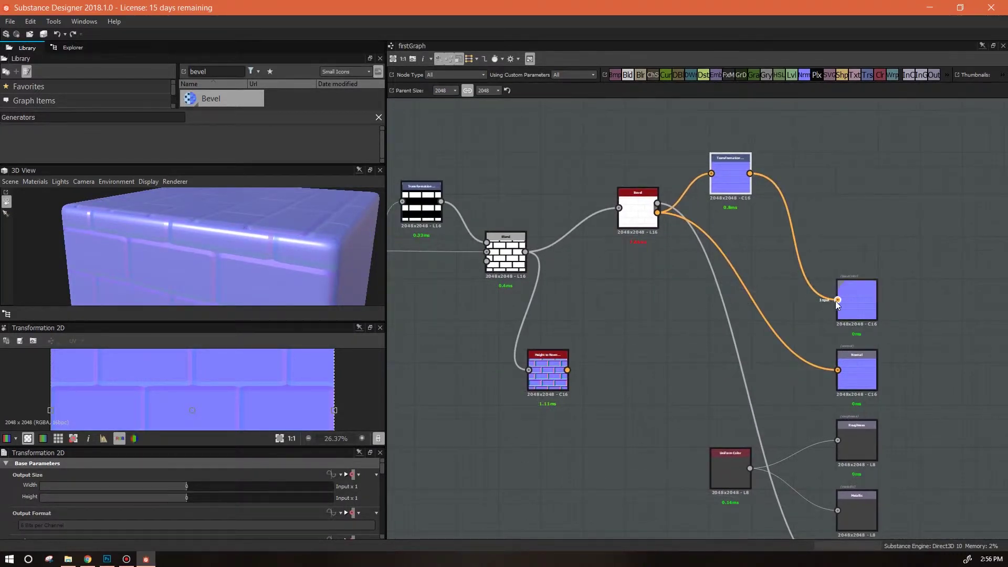
pyautogui.moveTo(573, 275); pyautogui.dragTo(564, 170, button='middle')
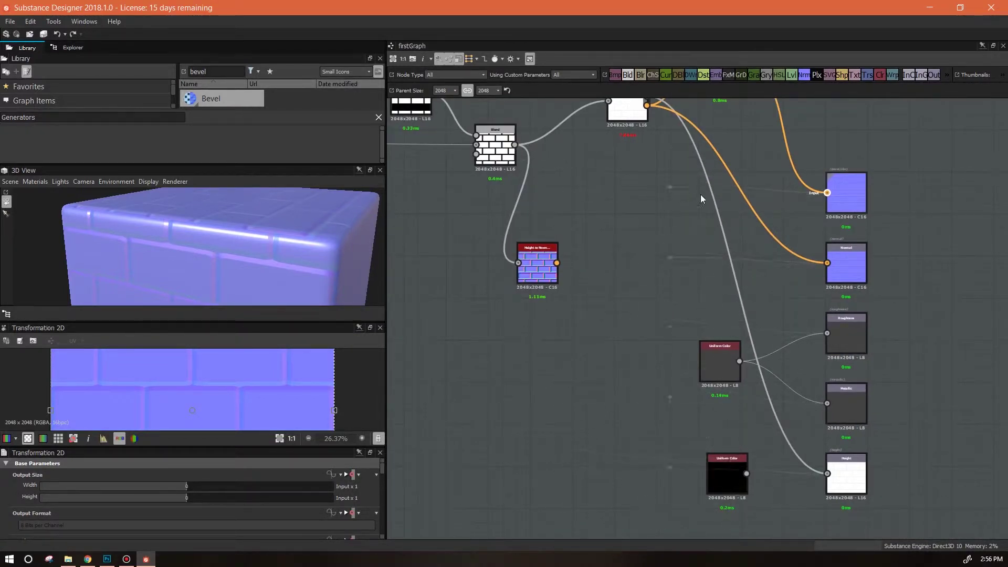
pyautogui.moveTo(515, 144); pyautogui.dragTo(827, 193)
pyautogui.moveTo(861, 282); pyautogui.dragTo(932, 345, button='middle')
pyautogui.scroll(4, 797, 244)
# Preview Bevel, then route its height through the Transformation node into Base Color
pyautogui.doubleClick(620, 172)
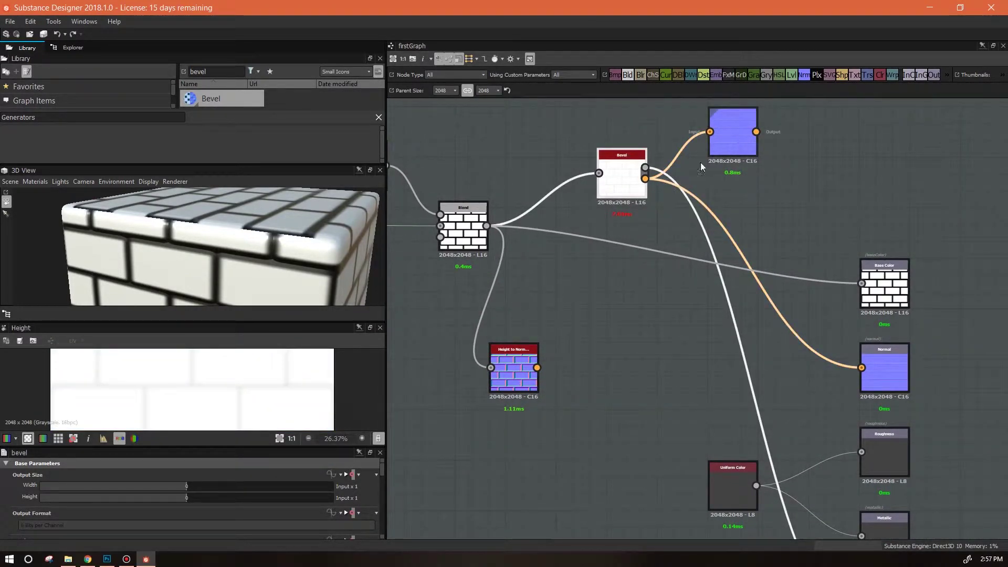
pyautogui.moveTo(286, 302); pyautogui.dragTo(428, 250)
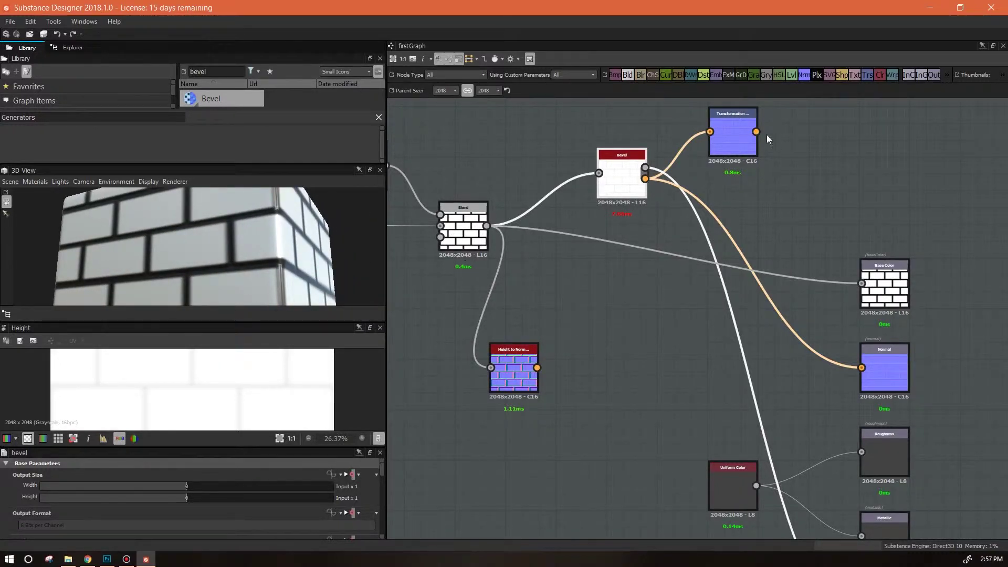
pyautogui.moveTo(646, 167); pyautogui.dragTo(862, 283)
pyautogui.moveTo(294, 247); pyautogui.dragTo(368, 246)
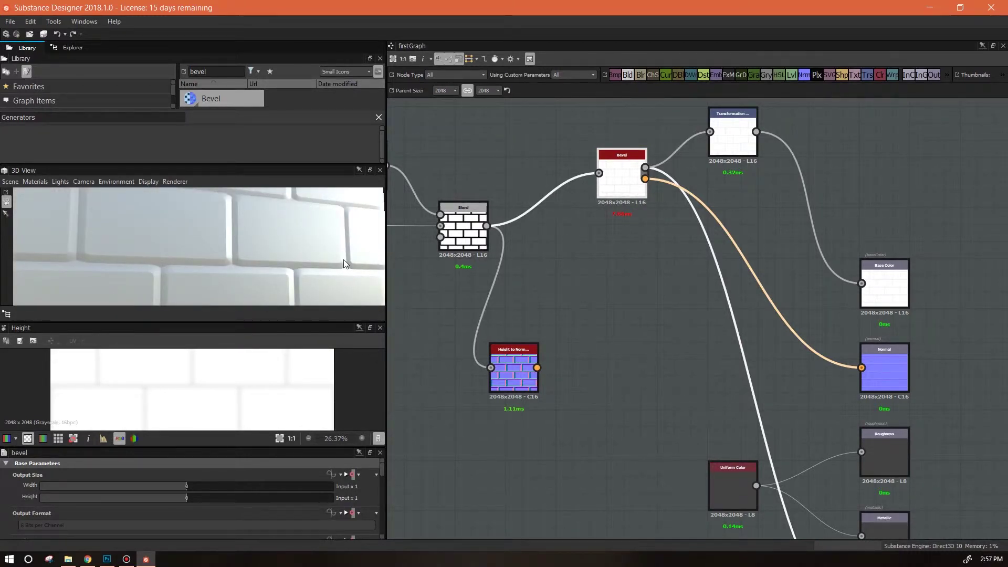
pyautogui.moveTo(344, 259); pyautogui.dragTo(239, 269)
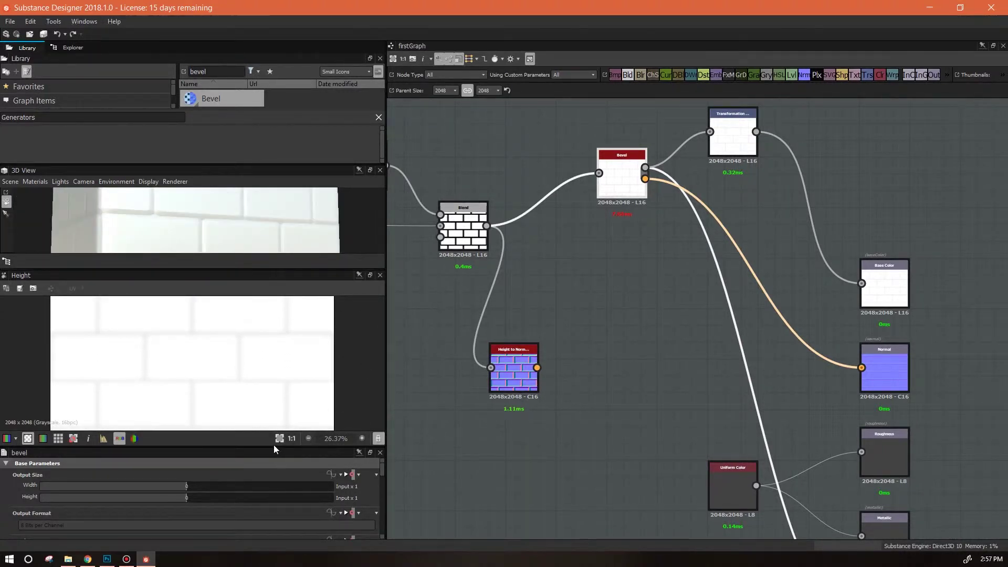
# Lower the Bevel Distance from 0.5 down to 0.04
pyautogui.moveTo(275, 448); pyautogui.dragTo(270, 392)
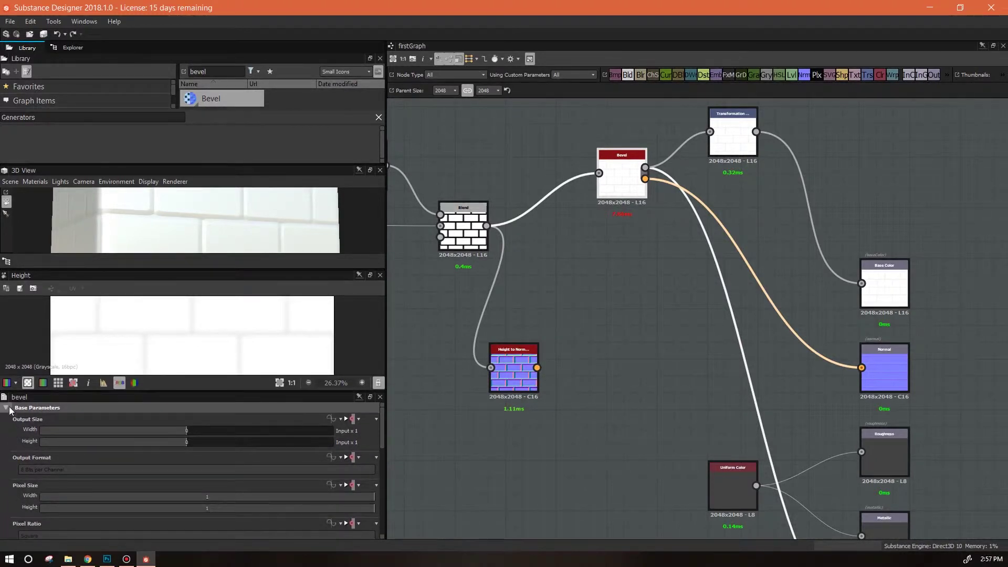
pyautogui.click(7, 408)
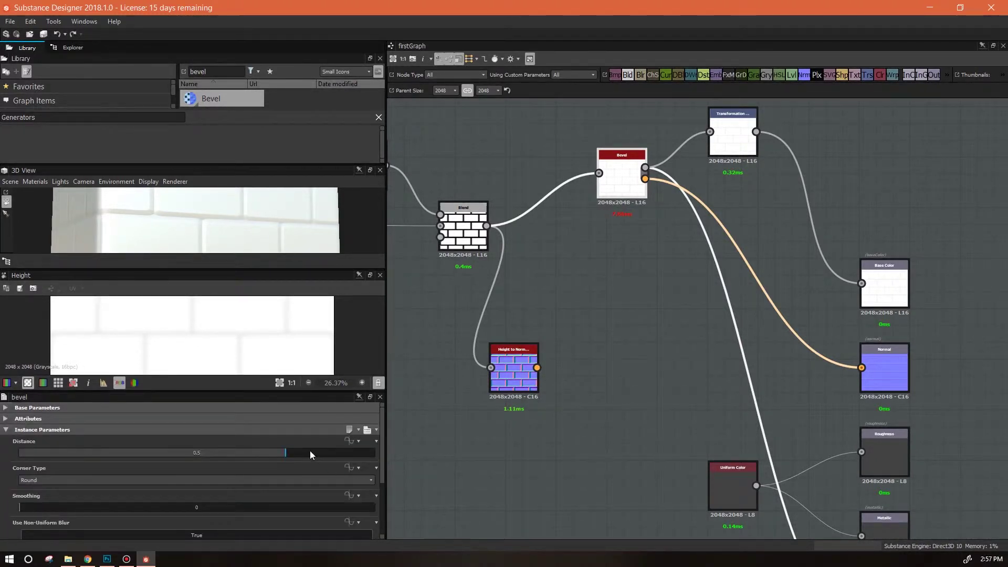
pyautogui.moveTo(282, 452); pyautogui.dragTo(263, 452)
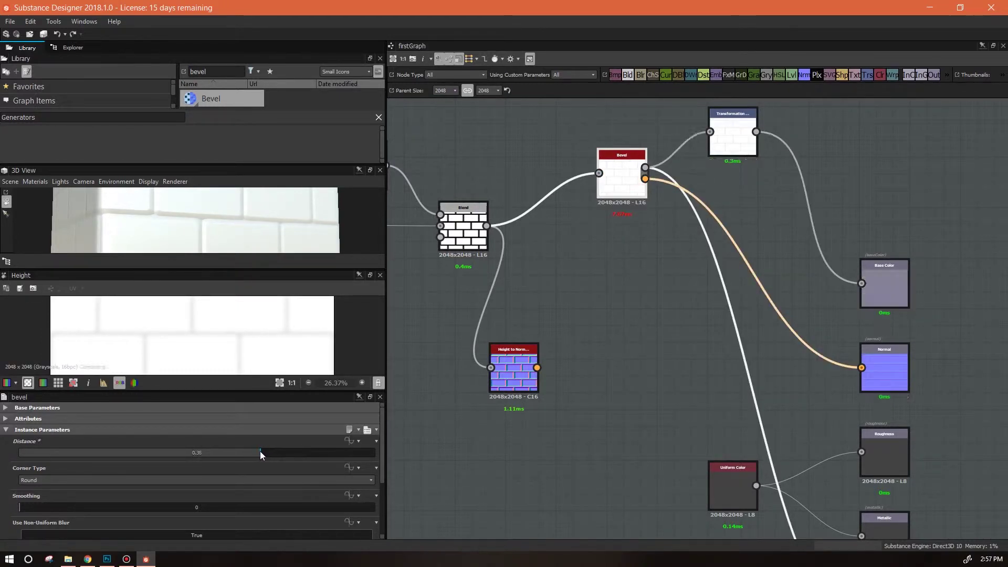
pyautogui.moveTo(260, 452); pyautogui.dragTo(234, 449)
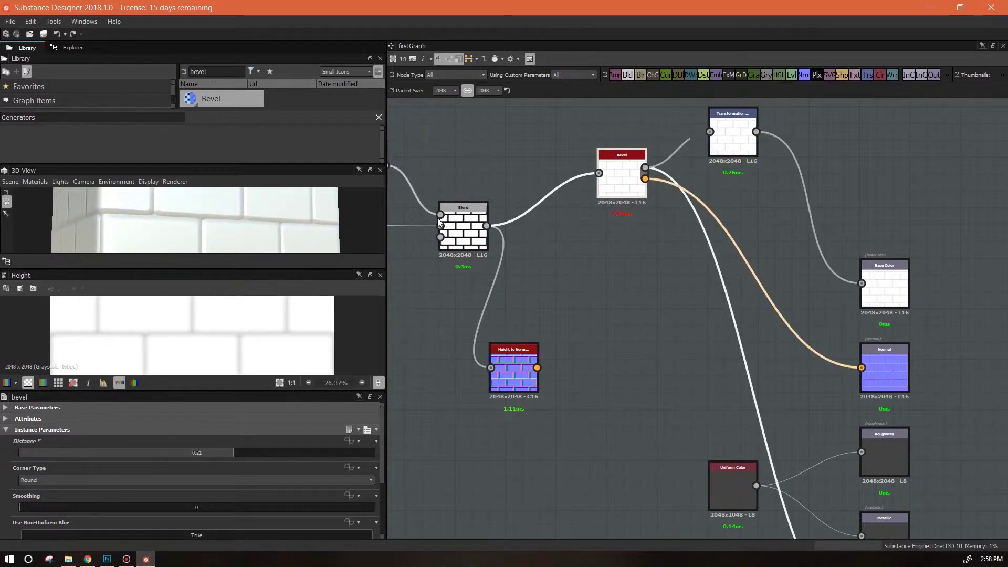
pyautogui.click(470, 240)
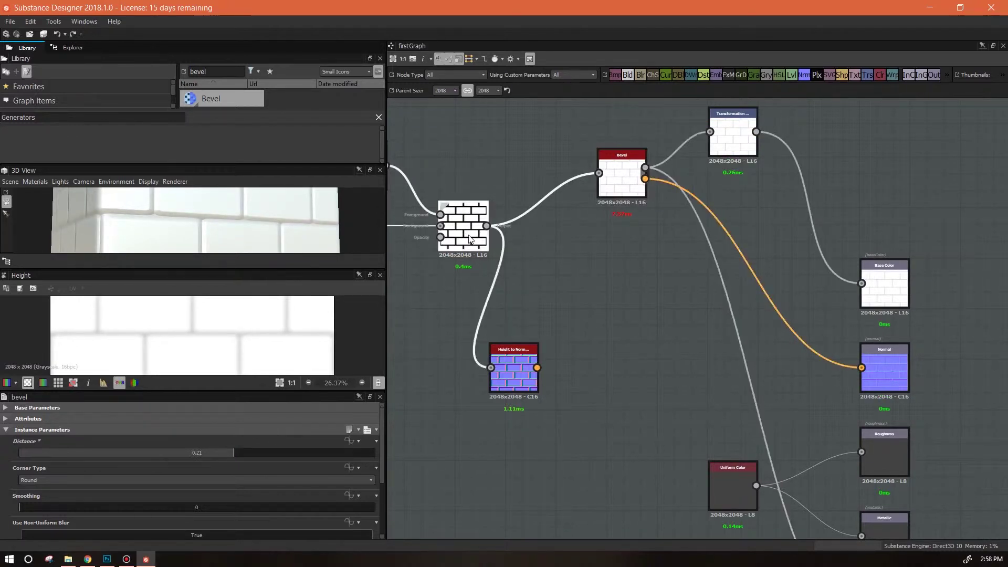
pyautogui.doubleClick(470, 240)
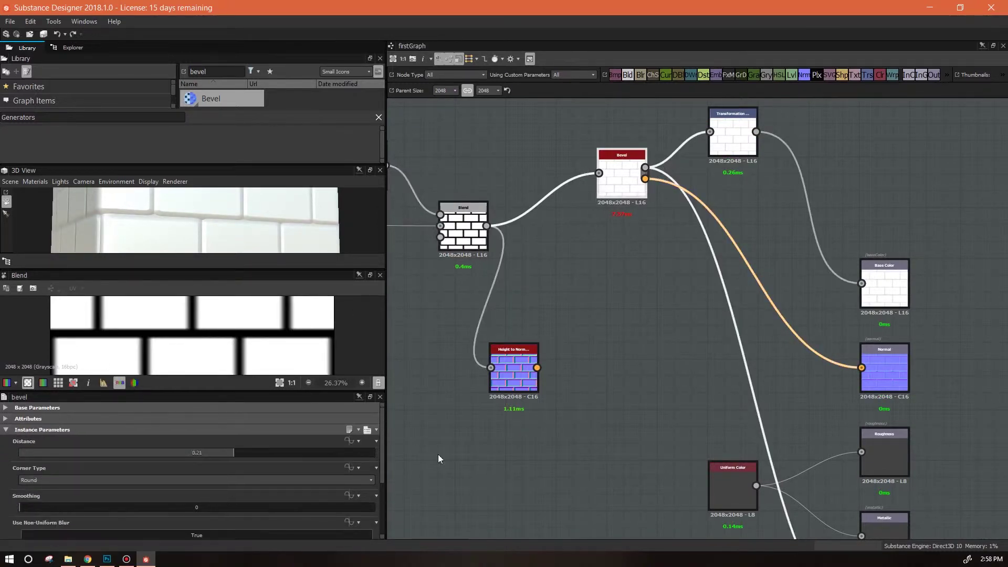
pyautogui.moveTo(234, 451); pyautogui.dragTo(204, 451)
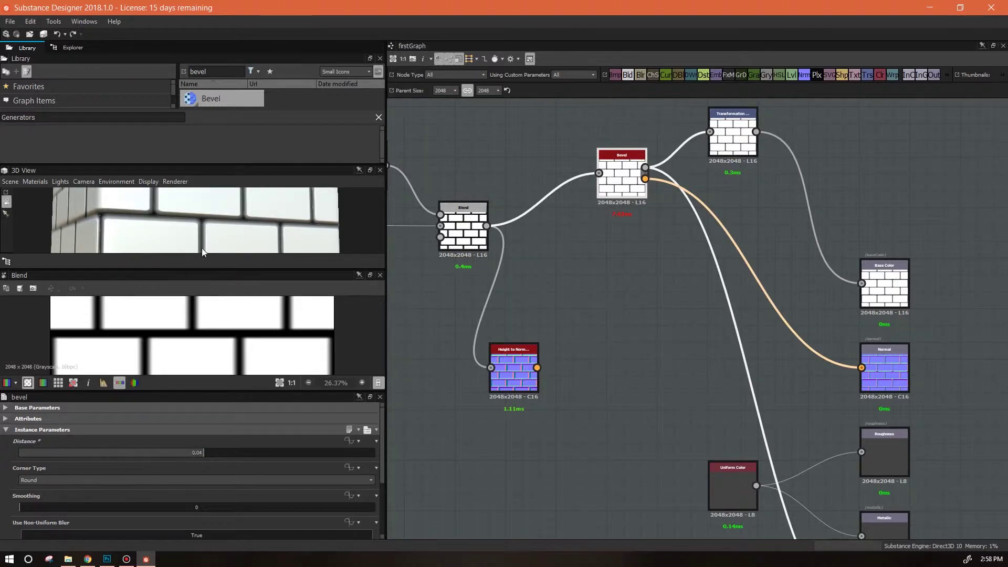
pyautogui.moveTo(203, 450); pyautogui.dragTo(196, 451)
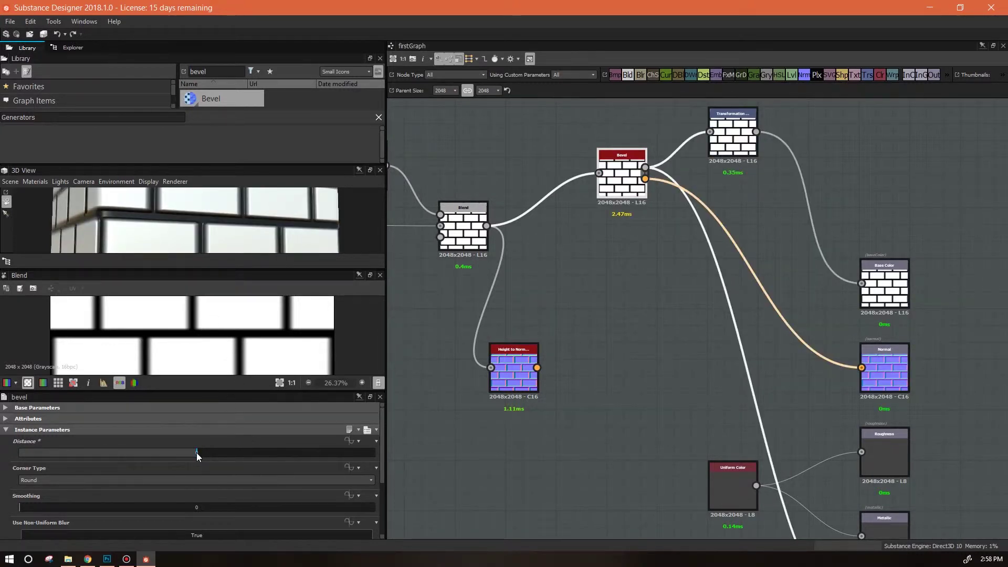
pyautogui.moveTo(196, 453)
pyautogui.mouseDown()
pyautogui.moveTo(171, 456)
pyautogui.moveTo(203, 465)
pyautogui.mouseUp()
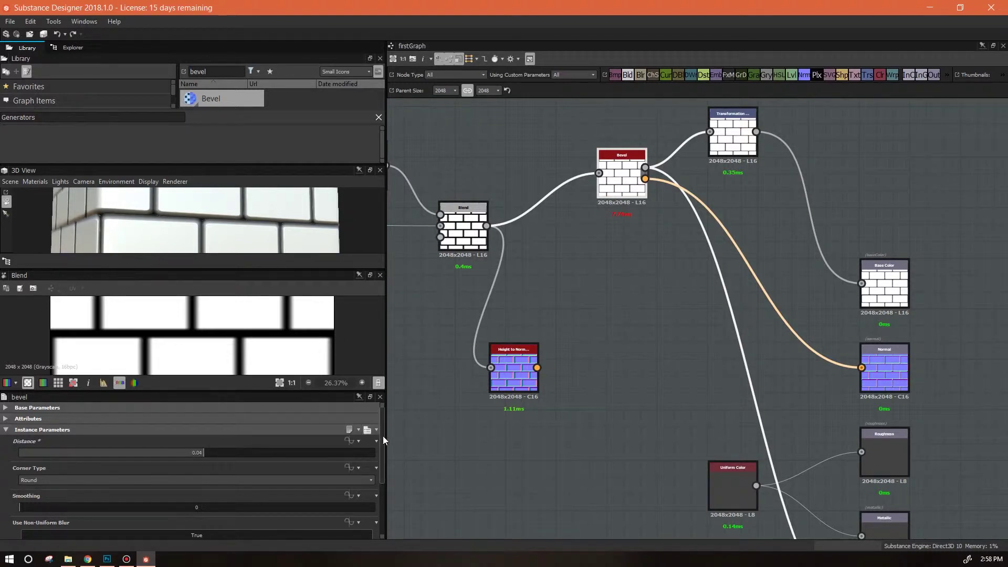
# Try the Angular corner type, then set Corner Type back to Round
pyautogui.scroll(-1, 383, 436)
pyautogui.scroll(-1, 385, 447)
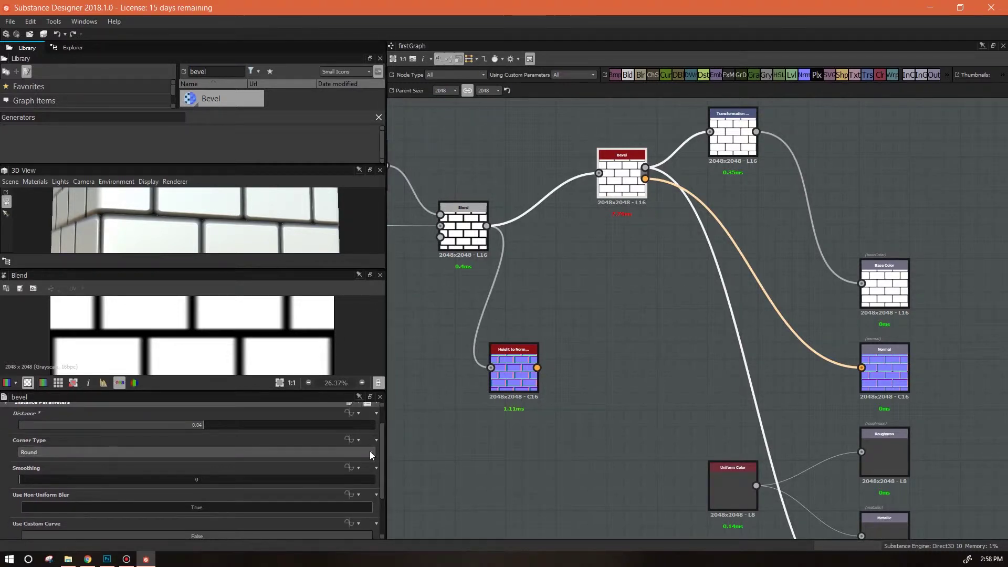
pyautogui.click(370, 451)
pyautogui.click(359, 471)
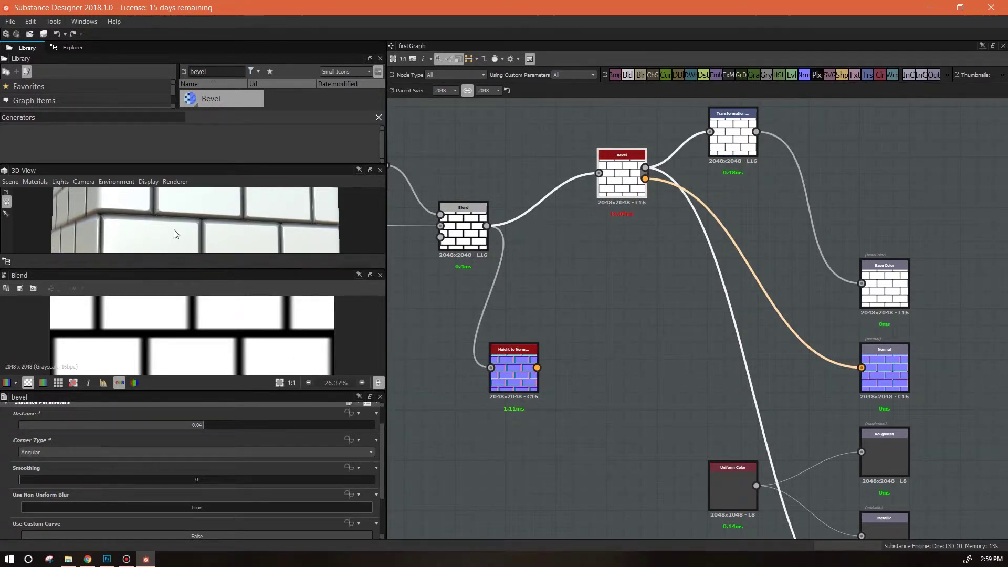
pyautogui.scroll(3, 167, 226)
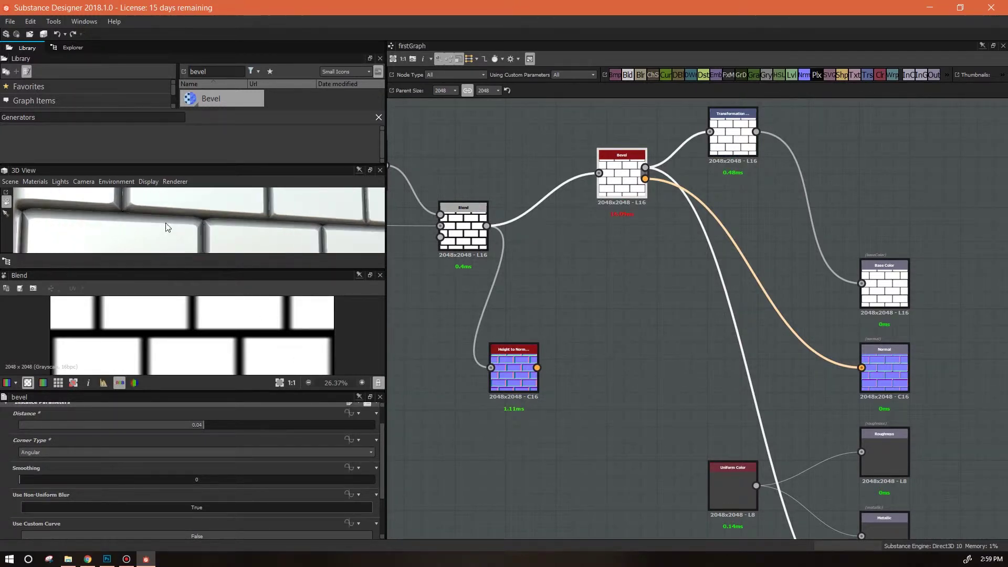
pyautogui.click(301, 453)
pyautogui.click(300, 459)
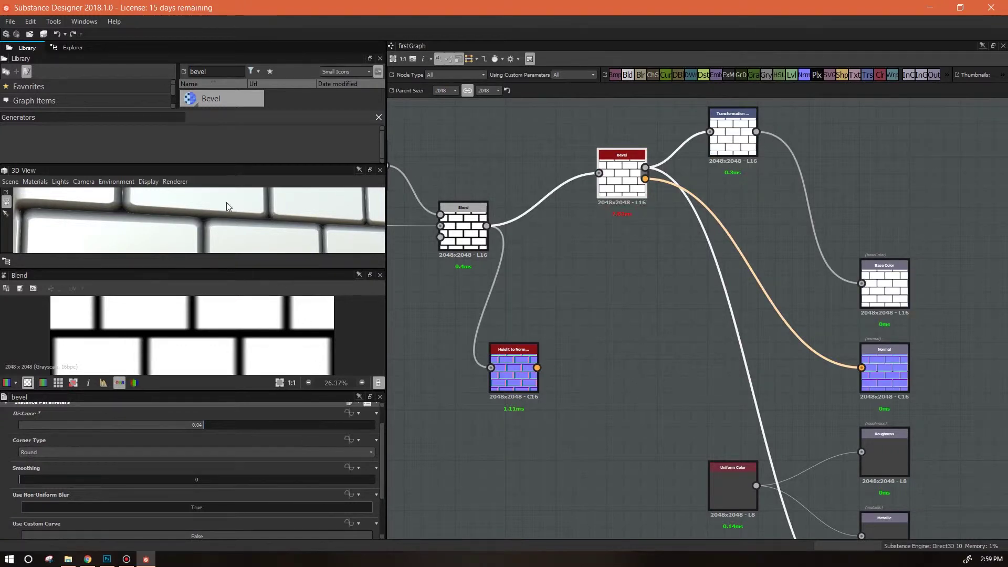
# Orbit the 3D preview to a flat front view and open the Normal Format choices
pyautogui.scroll(-3, 241, 211)
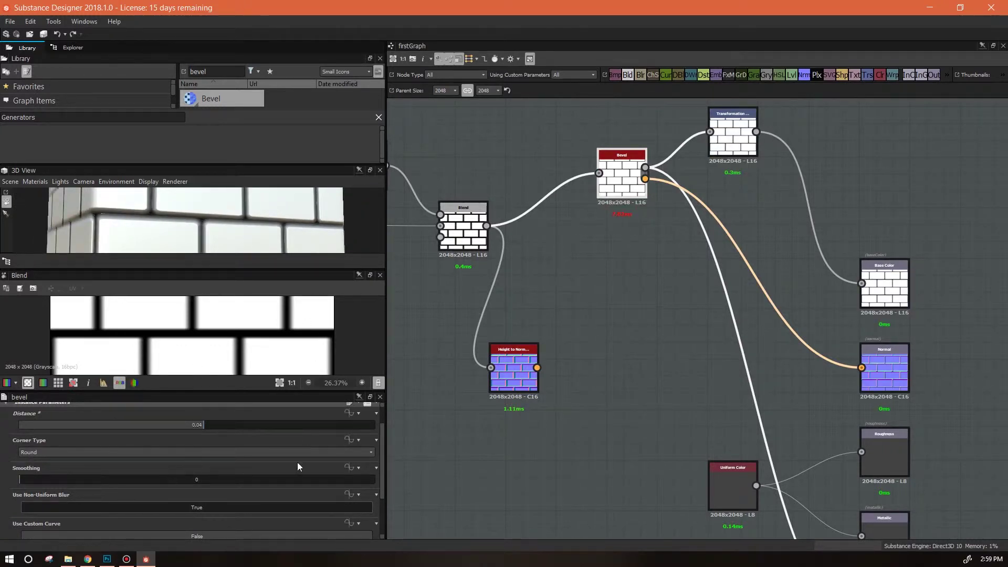
pyautogui.moveTo(387, 465); pyautogui.dragTo(385, 487)
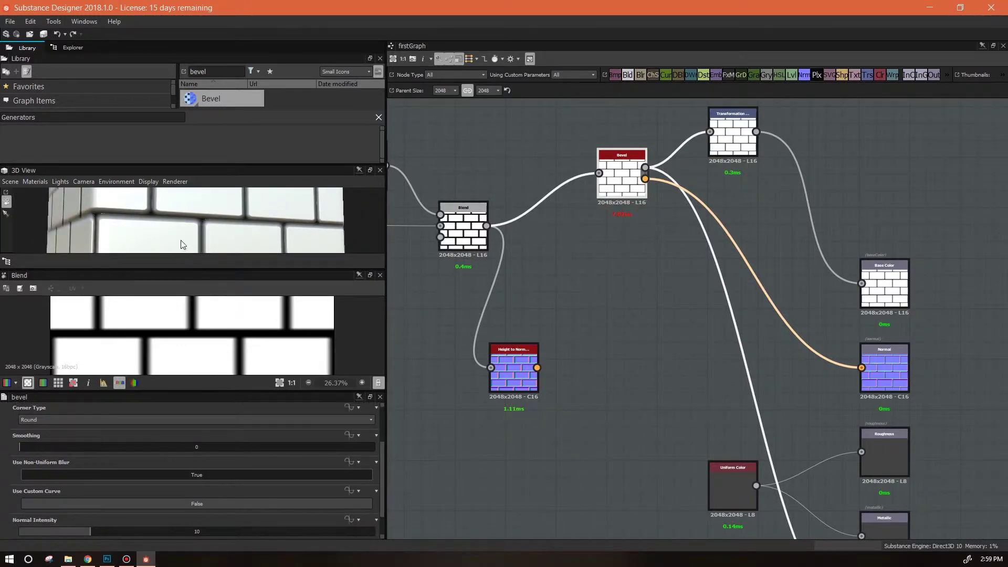
pyautogui.moveTo(201, 223); pyautogui.dragTo(235, 226)
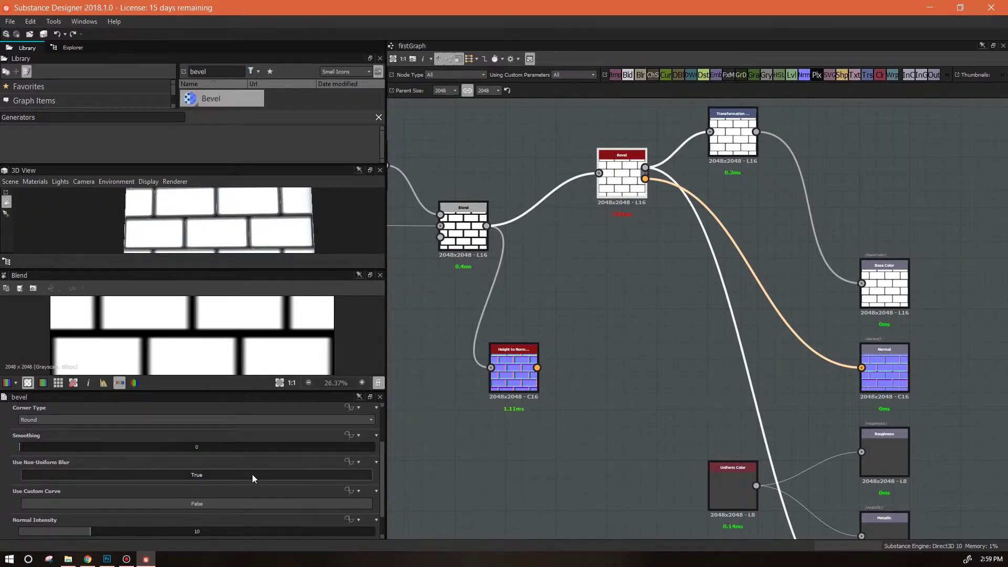
pyautogui.moveTo(383, 484); pyautogui.dragTo(385, 496)
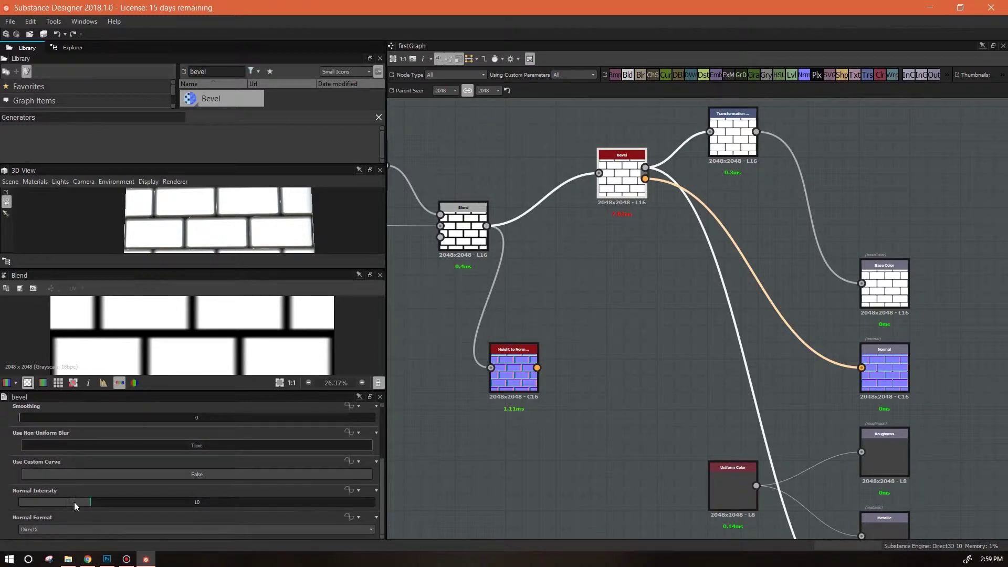
pyautogui.click(372, 531)
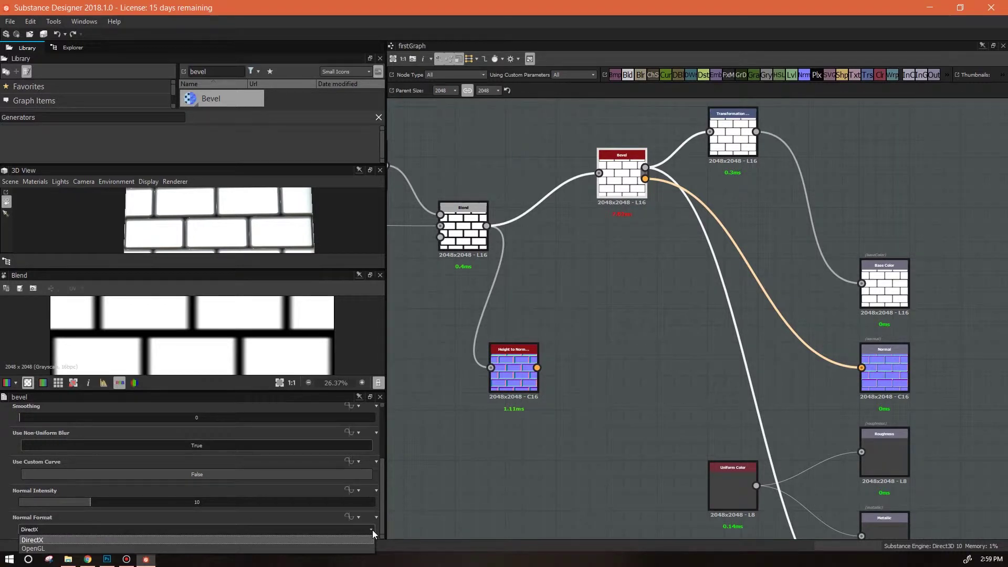
# Keep the DirectX normal format and set Bevel's Normal Intensity to 13.54
pyautogui.click(373, 530)
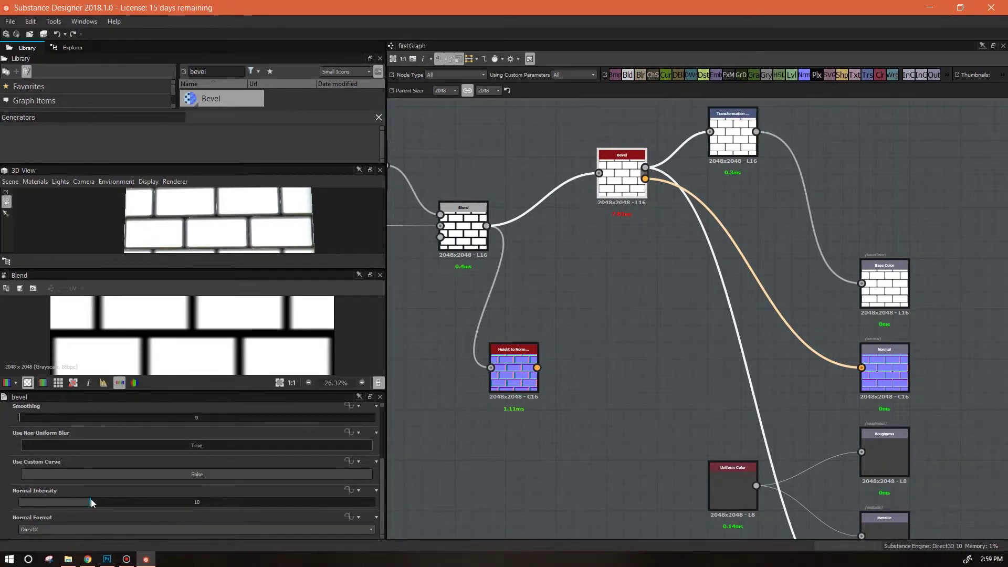
pyautogui.scroll(-1, 90, 502)
pyautogui.scroll(1, 90, 504)
pyautogui.moveTo(90, 502); pyautogui.dragTo(142, 503)
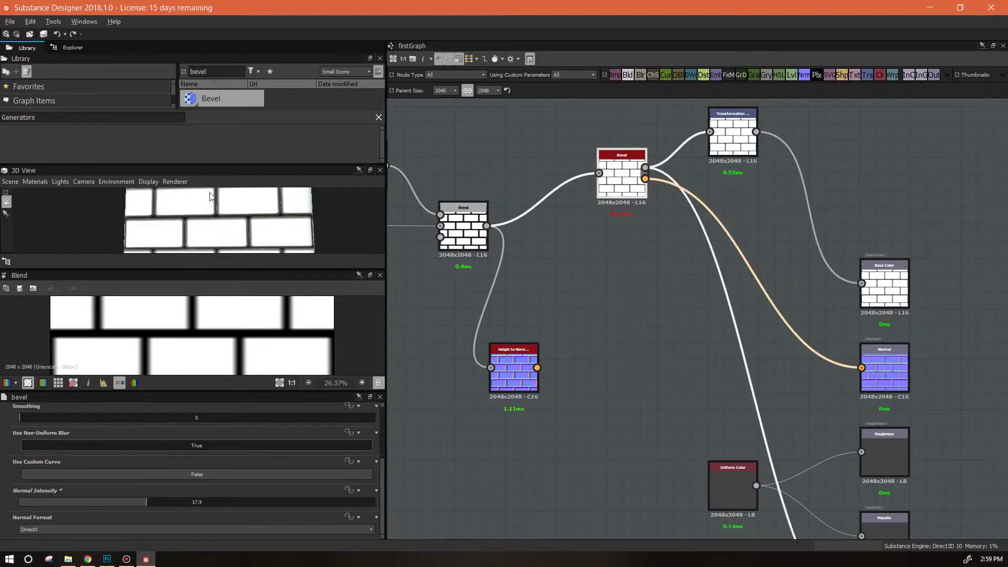
pyautogui.moveTo(235, 227); pyautogui.dragTo(283, 233)
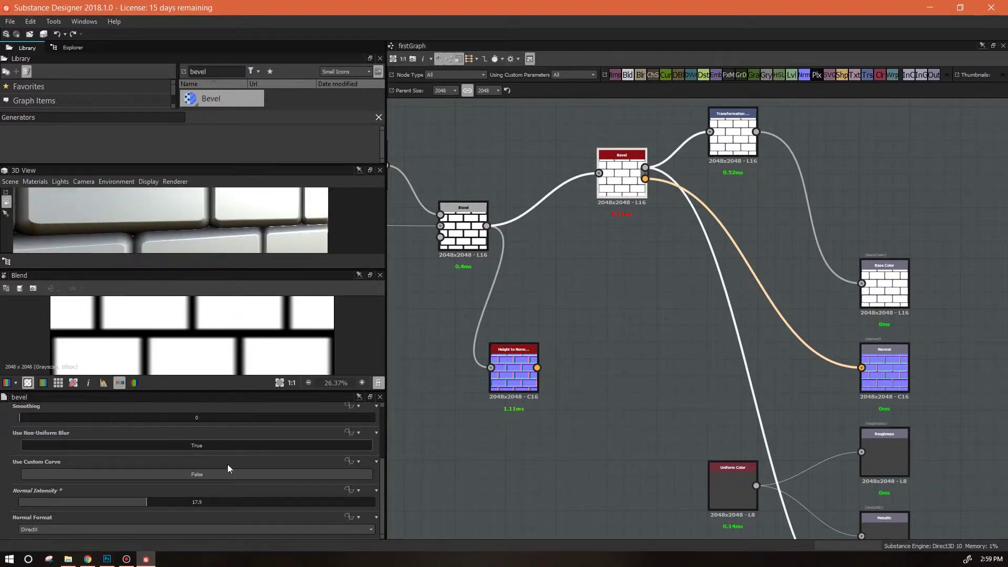
pyautogui.moveTo(146, 502); pyautogui.dragTo(115, 502)
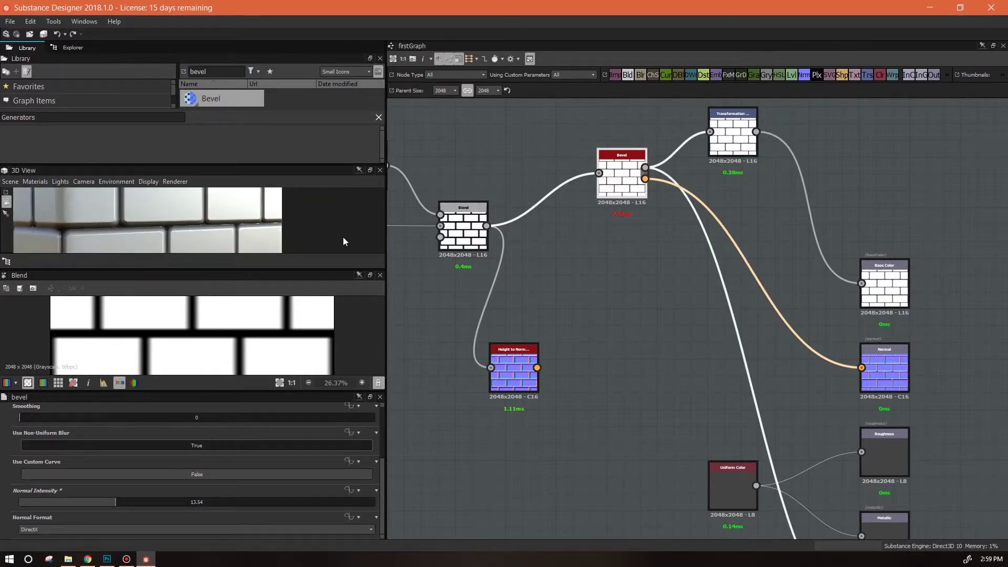
# Enlarge the 3D preview and orbit it to show the cube's bevelled corner
pyautogui.moveTo(628, 348); pyautogui.dragTo(547, 255, button='middle')
pyautogui.scroll(-3, 566, 234)
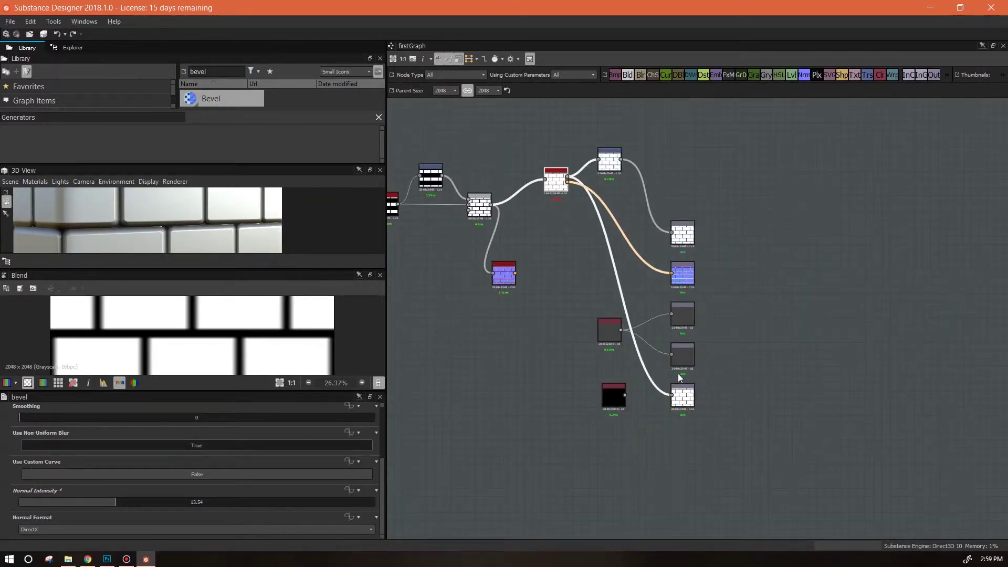
pyautogui.scroll(5, 702, 400)
pyautogui.scroll(4, 703, 400)
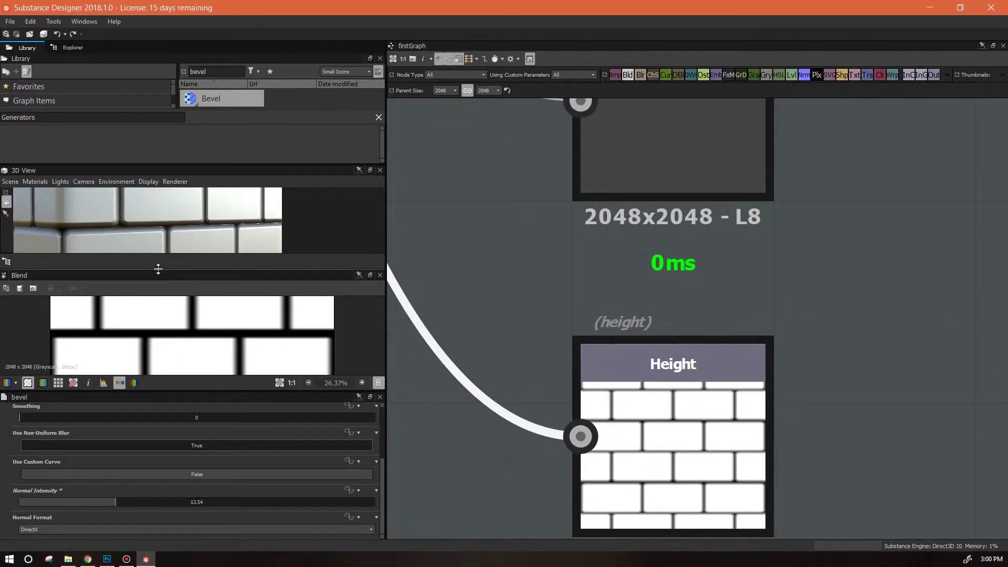
pyautogui.moveTo(159, 272); pyautogui.dragTo(173, 395)
pyautogui.moveTo(190, 311); pyautogui.dragTo(346, 321)
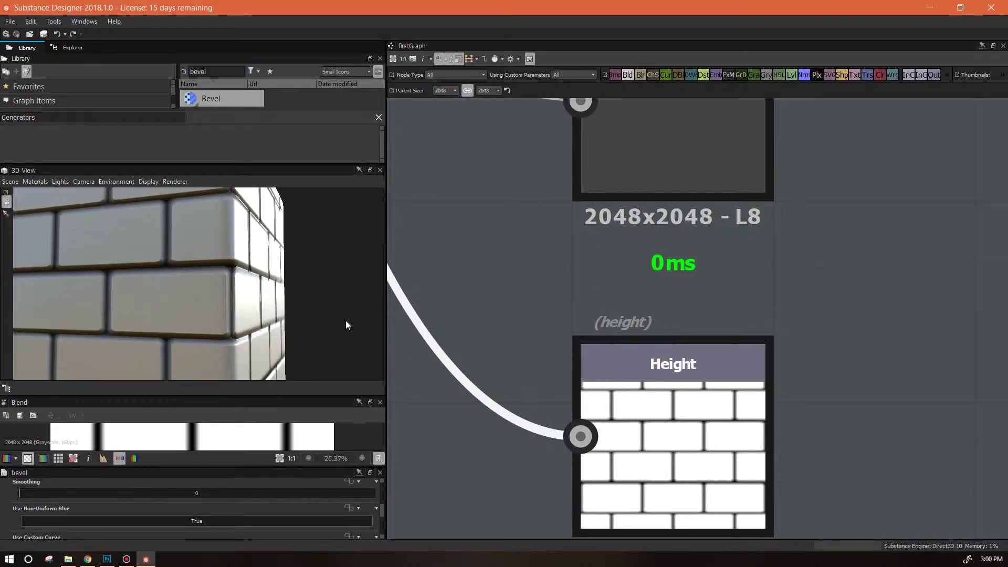
pyautogui.click(34, 182)
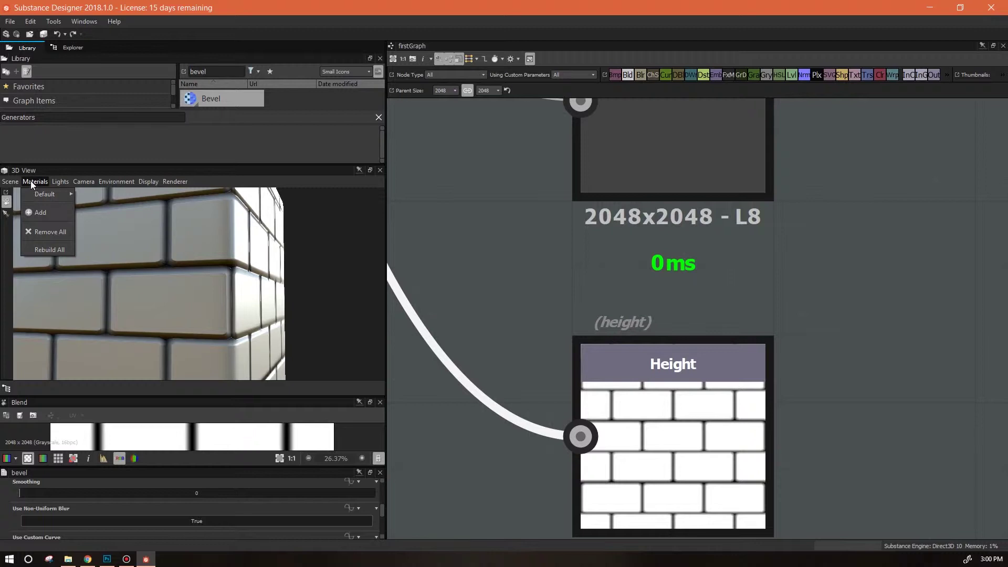
# Edit the default preview material, trying Tiling 2.57 and 2 before resetting it to 1
pyautogui.moveTo(40, 195)
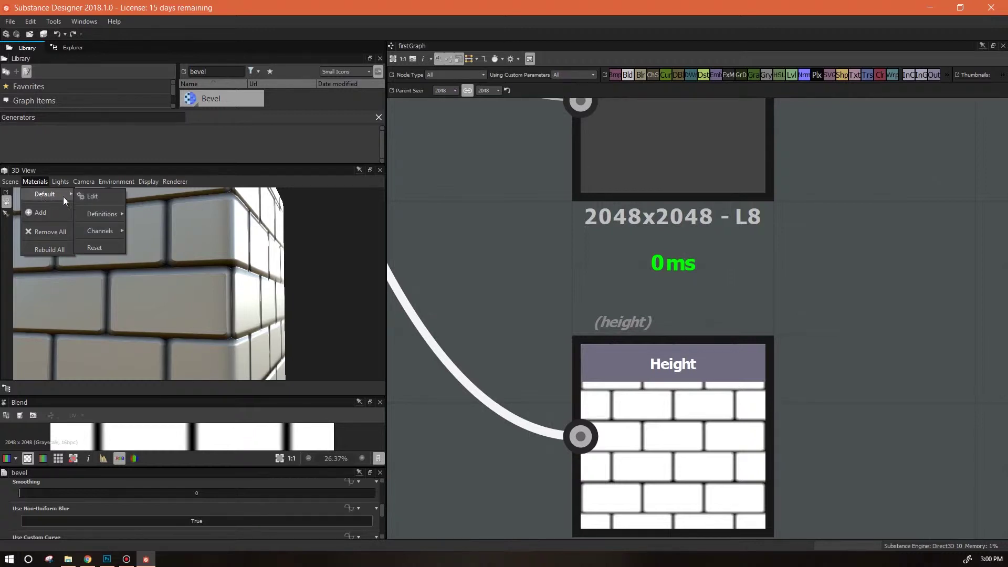
pyautogui.click(93, 196)
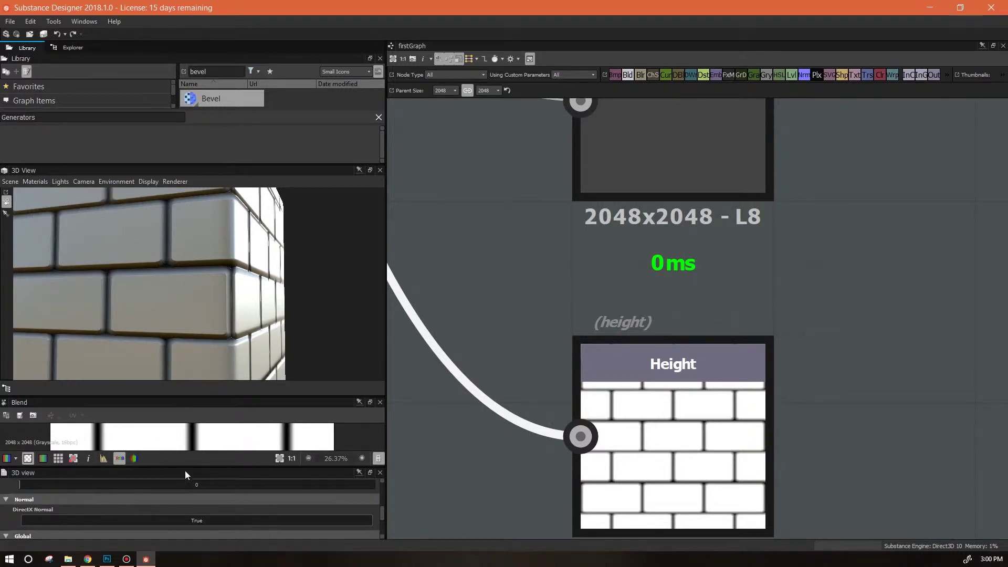
pyautogui.moveTo(185, 467); pyautogui.dragTo(195, 315)
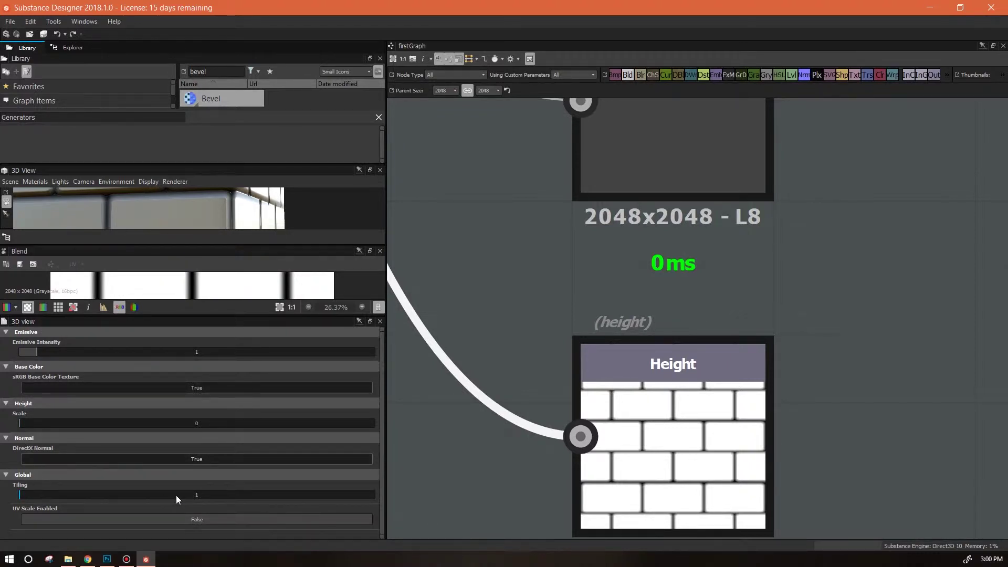
pyautogui.moveTo(57, 494); pyautogui.dragTo(81, 494)
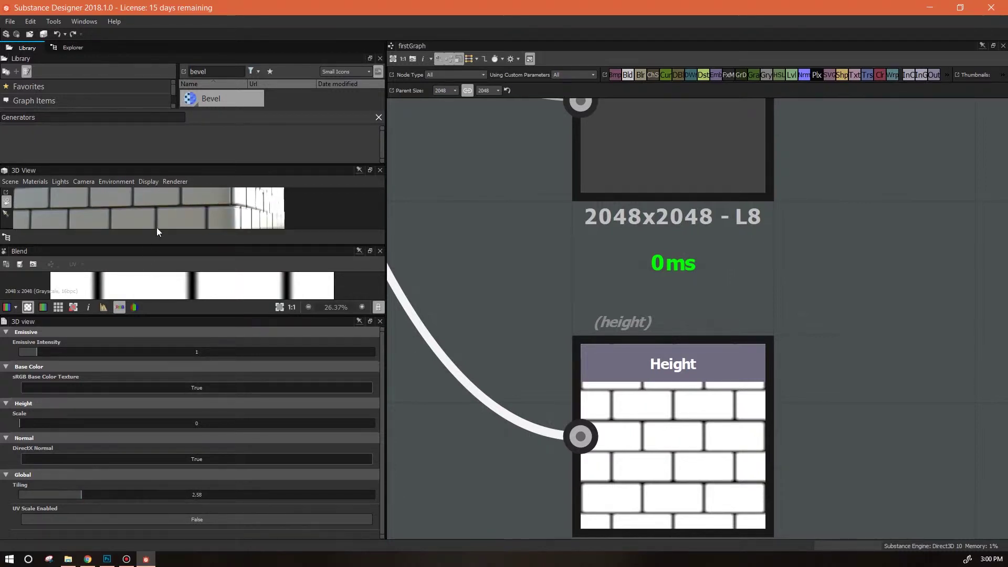
pyautogui.moveTo(136, 244); pyautogui.dragTo(137, 311)
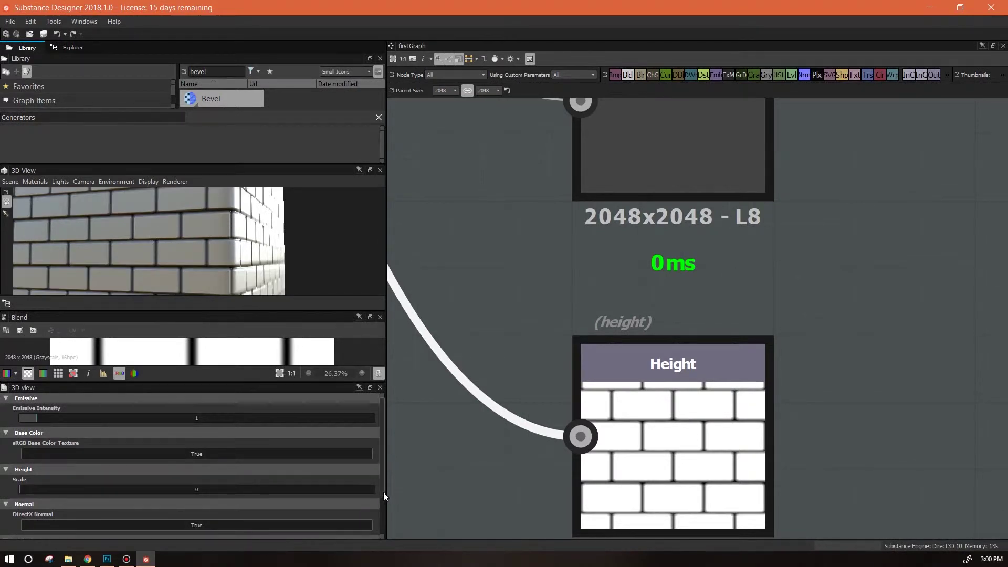
pyautogui.moveTo(384, 493); pyautogui.dragTo(381, 532)
pyautogui.doubleClick(200, 504)
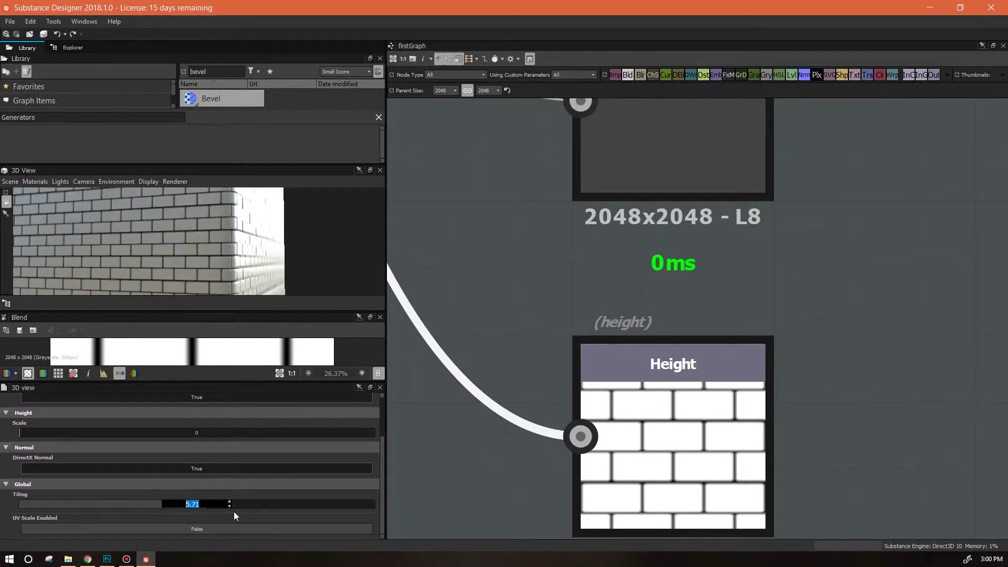
pyautogui.write('2')
pyautogui.press('Return')
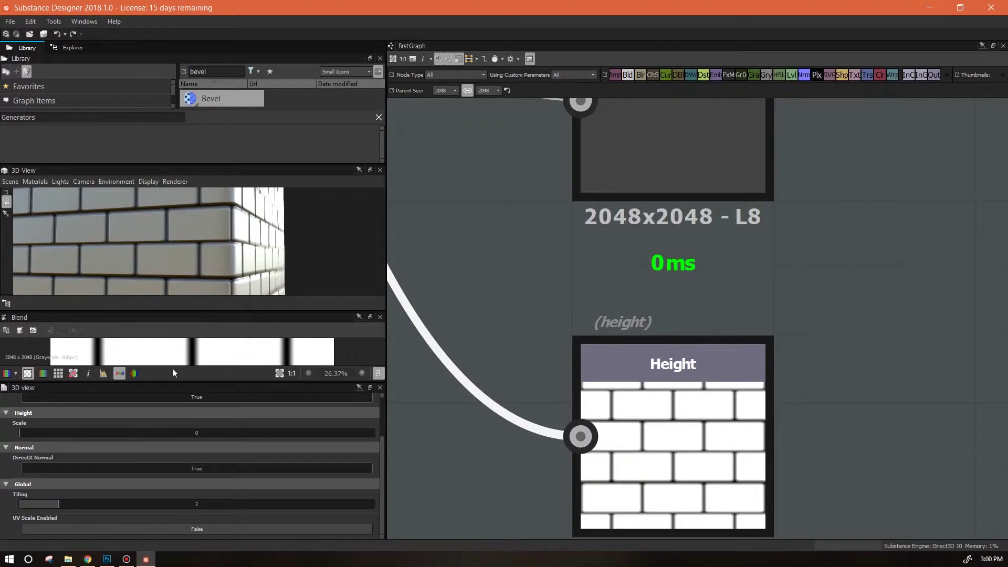
pyautogui.moveTo(58, 503); pyautogui.dragTo(4, 506)
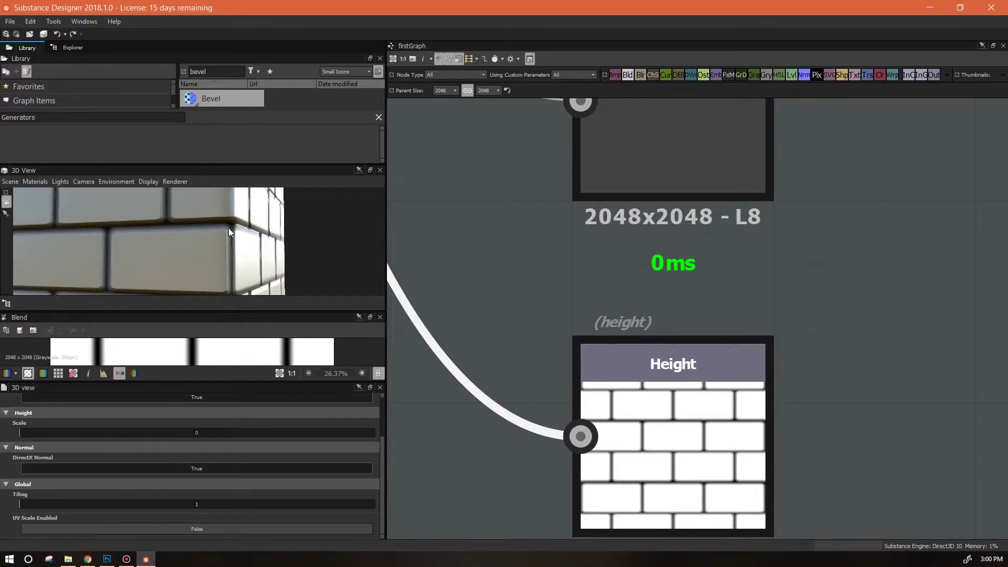
# Set the preview material's Height Scale to 1
pyautogui.scroll(-2, 229, 236)
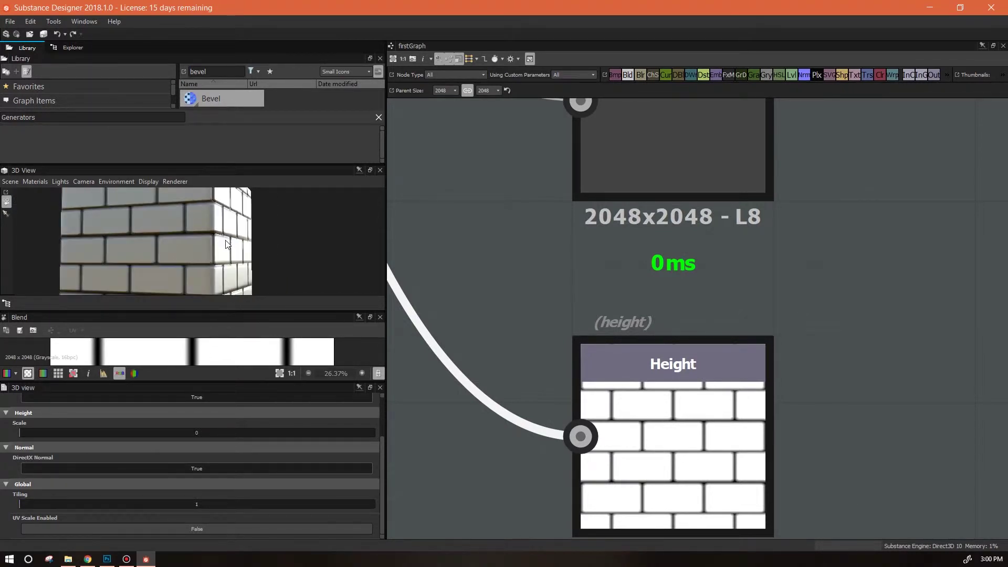
pyautogui.scroll(-2, 227, 244)
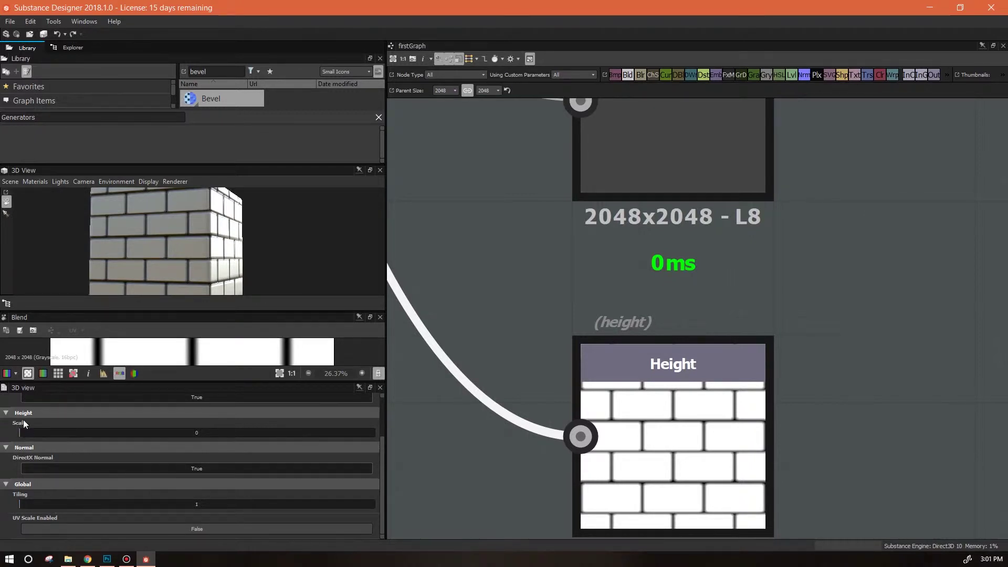
pyautogui.doubleClick(197, 432)
pyautogui.write('1')
pyautogui.press('Return')
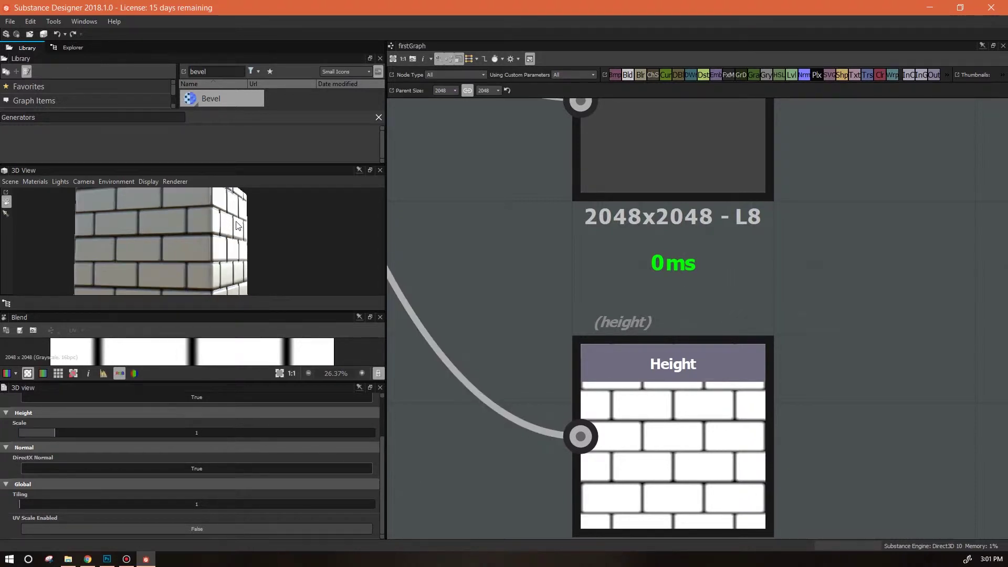
pyautogui.moveTo(55, 432)
pyautogui.mouseDown()
pyautogui.moveTo(238, 446)
pyautogui.moveTo(56, 439)
pyautogui.mouseUp()
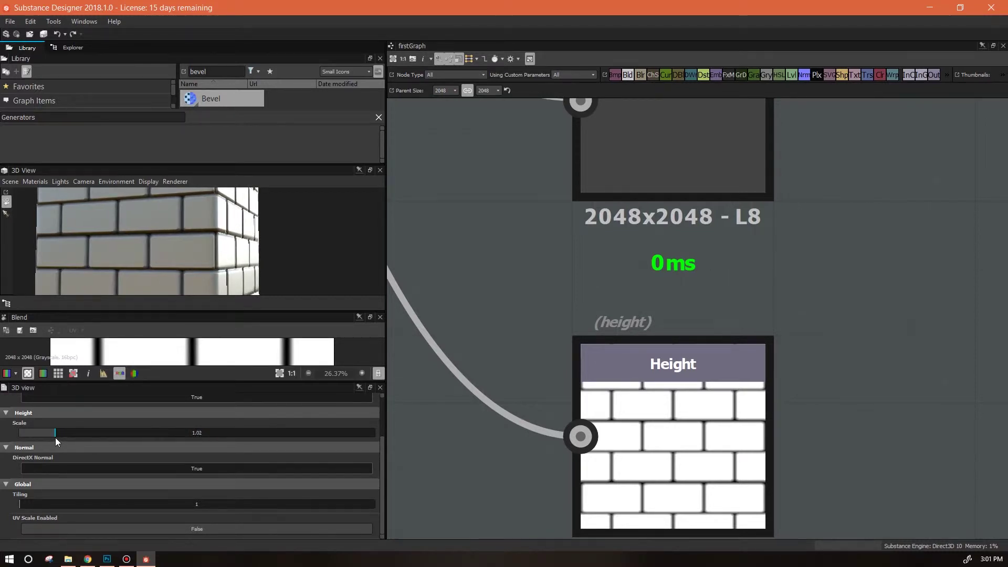
pyautogui.doubleClick(209, 439)
pyautogui.write('1')
pyautogui.press('Return')
pyautogui.moveTo(243, 311); pyautogui.dragTo(265, 263)
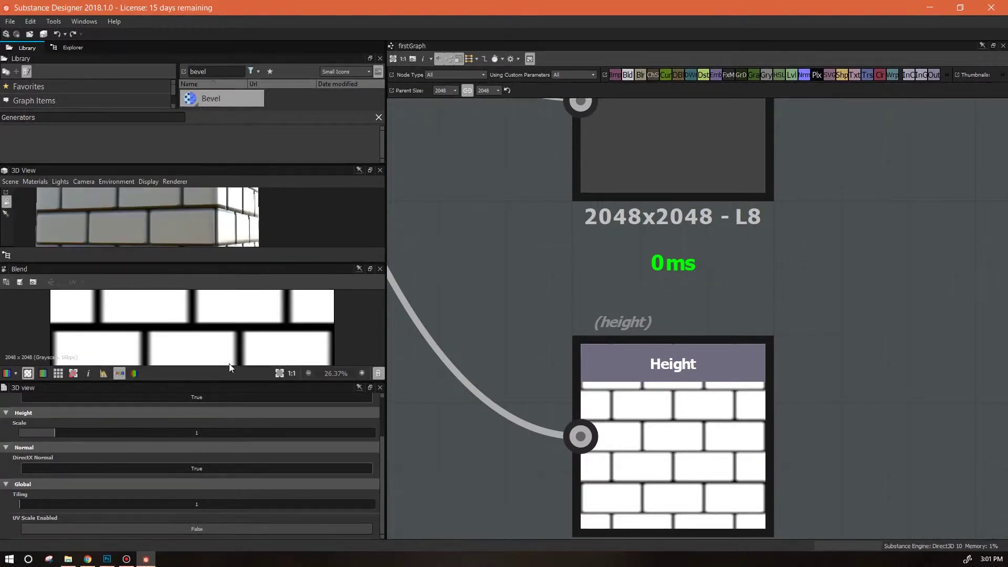
# Select the Height output and reframe the graph to show the outputs and brick chain
pyautogui.click(649, 378)
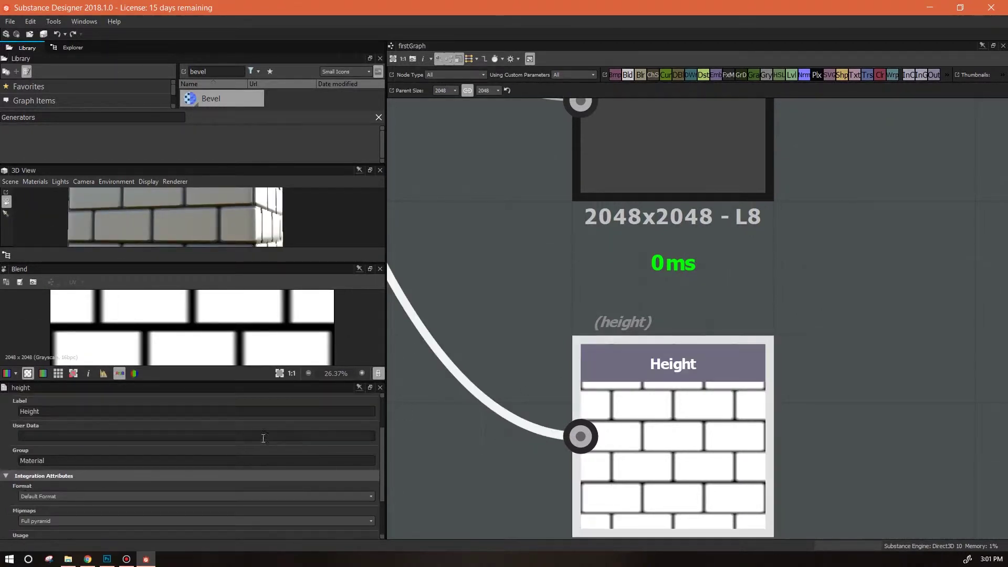
pyautogui.scroll(2, 137, 497)
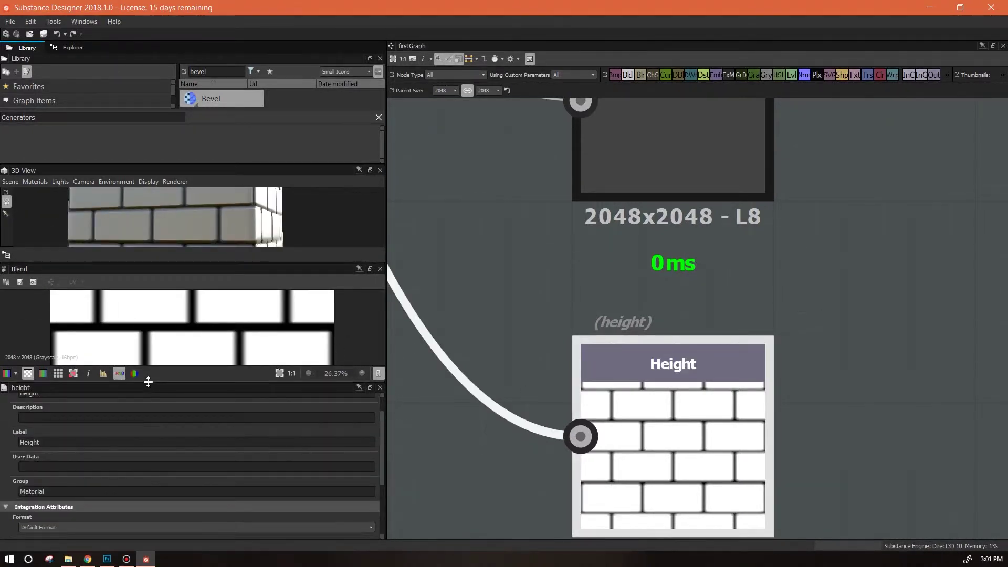
pyautogui.moveTo(146, 381); pyautogui.dragTo(179, 462)
pyautogui.scroll(-2, 187, 349)
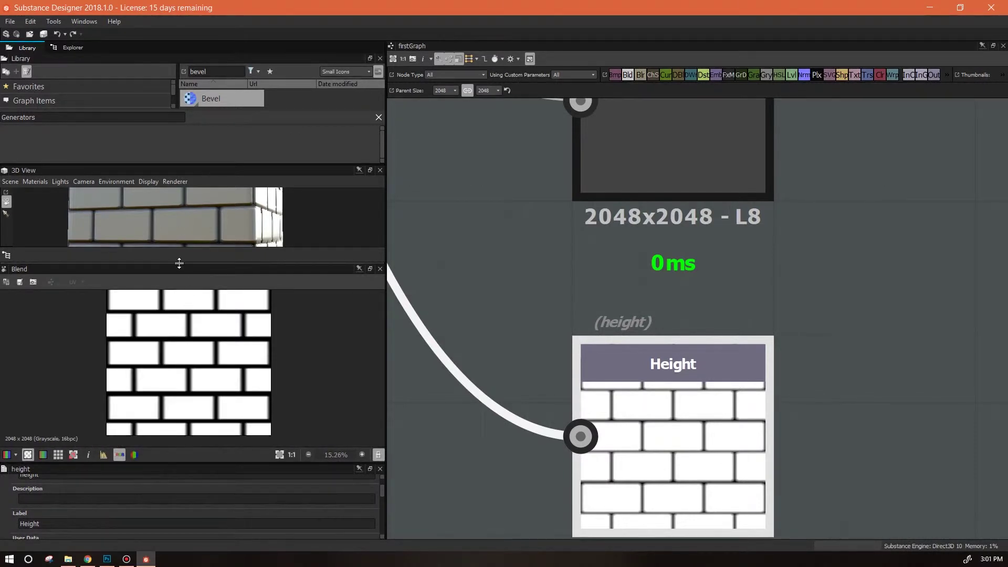
pyautogui.moveTo(178, 262); pyautogui.dragTo(181, 319)
pyautogui.scroll(-4, 517, 297)
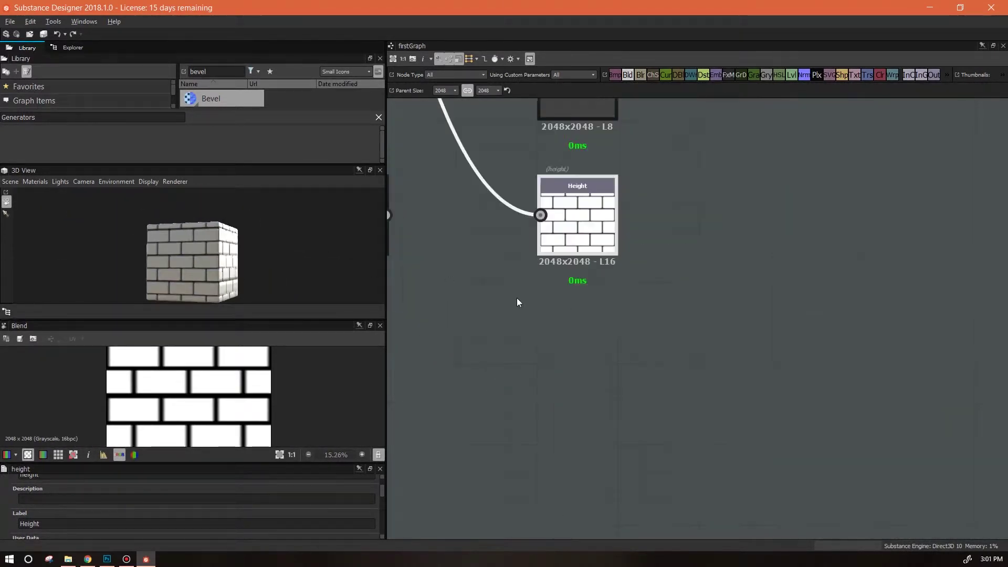
pyautogui.moveTo(517, 298); pyautogui.dragTo(837, 491, button='middle')
pyautogui.scroll(-2, 719, 306)
pyautogui.moveTo(720, 307); pyautogui.dragTo(729, 510, button='middle')
pyautogui.moveTo(474, 288); pyautogui.dragTo(546, 328, button='middle')
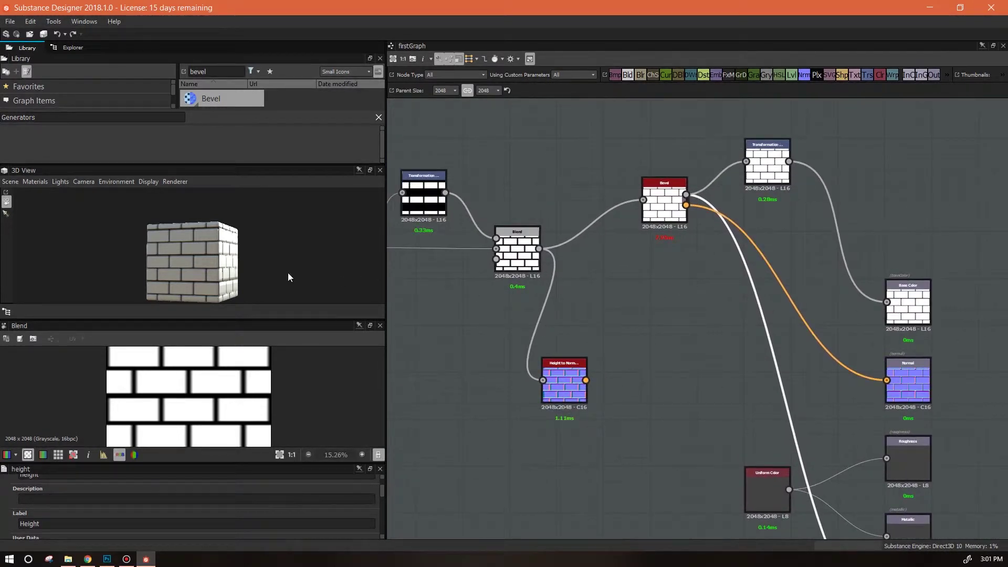
pyautogui.scroll(6, 237, 250)
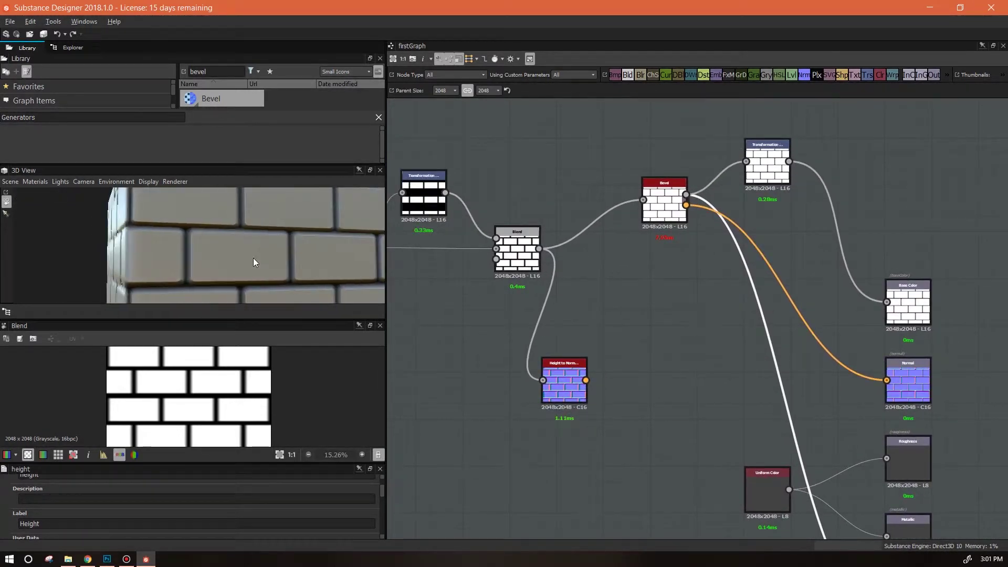
pyautogui.moveTo(257, 257); pyautogui.dragTo(213, 271)
pyautogui.scroll(-2, 675, 337)
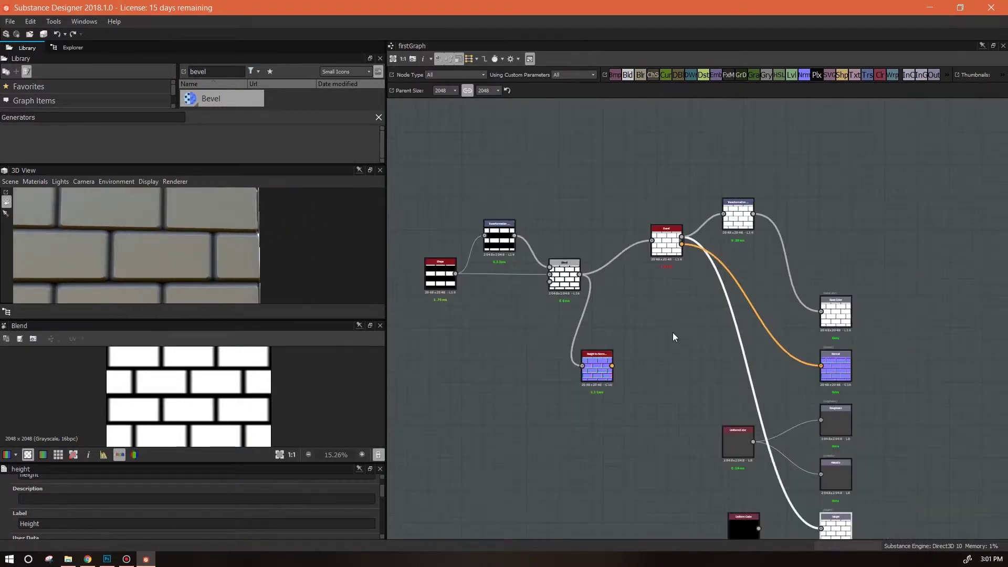
# Delete the Height to Normal node and move Bevel and Transformation next to Blend
pyautogui.moveTo(674, 337); pyautogui.dragTo(791, 362, button='middle')
pyautogui.moveTo(524, 231); pyautogui.dragTo(551, 227)
pyautogui.moveTo(718, 395); pyautogui.dragTo(572, 337)
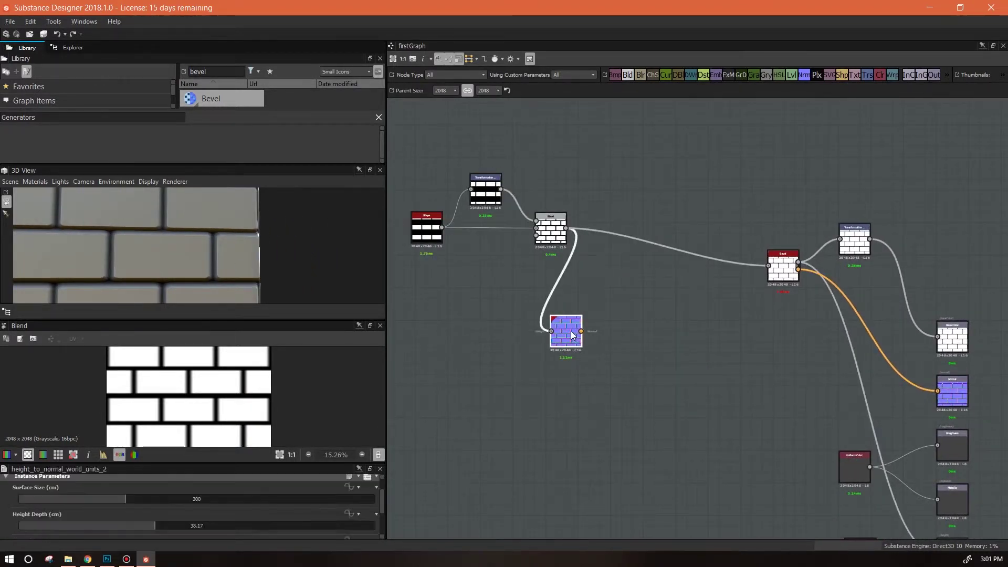
pyautogui.press('Delete')
pyautogui.moveTo(782, 271); pyautogui.dragTo(605, 230)
pyautogui.moveTo(641, 339); pyautogui.dragTo(646, 372, button='middle')
pyautogui.moveTo(860, 261); pyautogui.dragTo(657, 171)
pyautogui.moveTo(687, 371); pyautogui.dragTo(673, 308, button='middle')
pyautogui.moveTo(761, 458); pyautogui.dragTo(802, 436, button='middle')
# Delete the black Uniform Color node
pyautogui.click(804, 433)
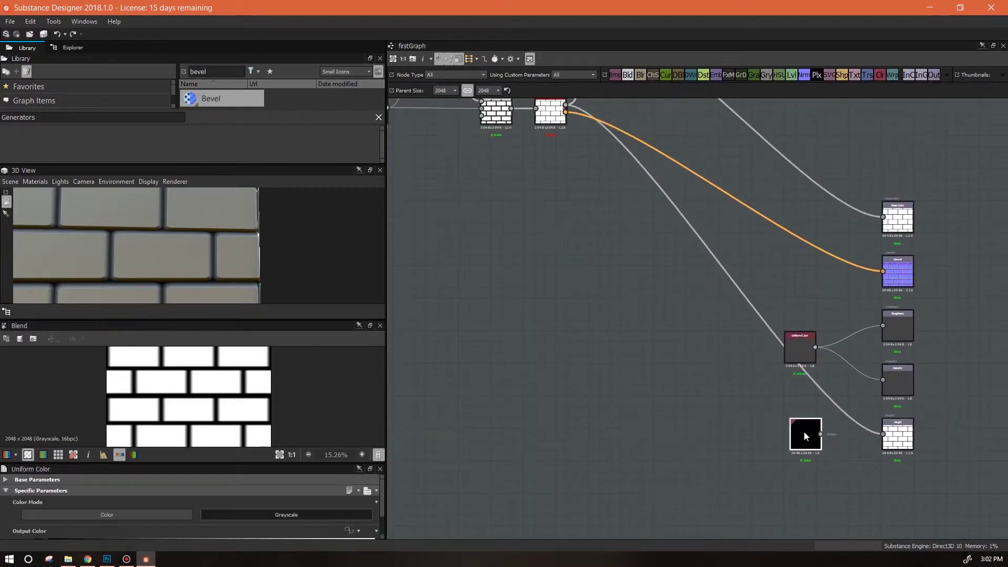
pyautogui.press('Delete')
pyautogui.scroll(-4, 624, 403)
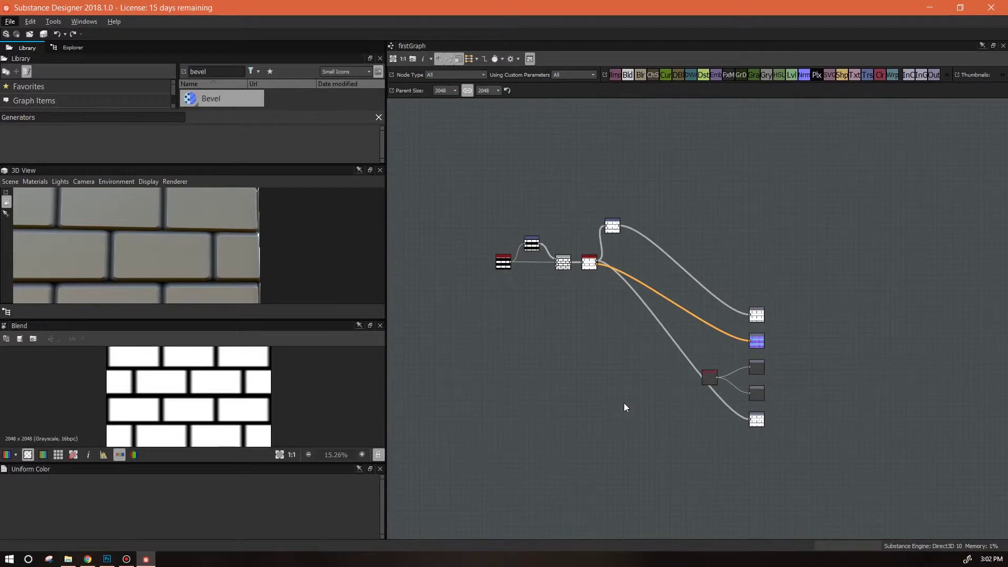
pyautogui.scroll(1, 623, 401)
pyautogui.moveTo(621, 401); pyautogui.dragTo(761, 444, button='middle')
pyautogui.scroll(2, 751, 427)
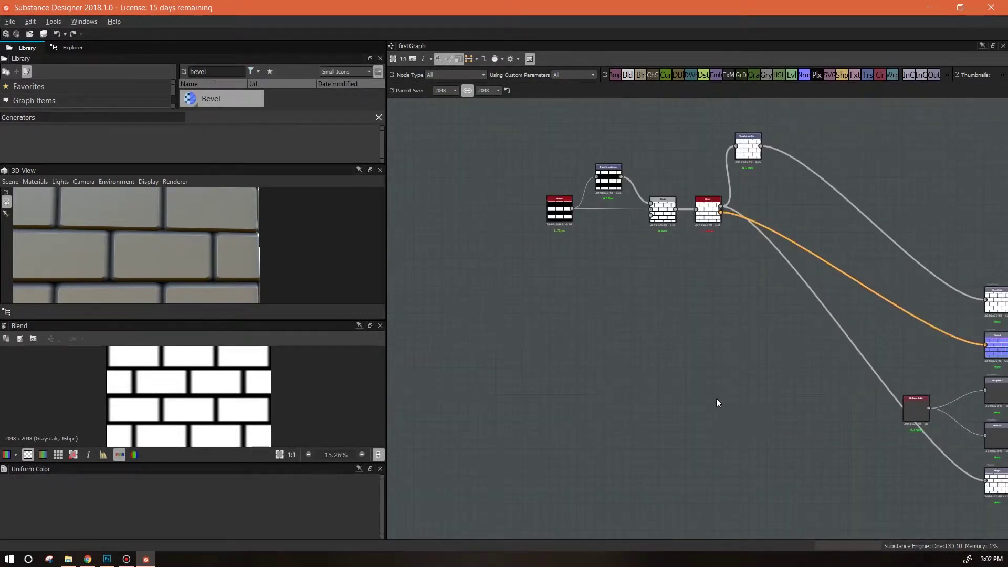
pyautogui.moveTo(708, 395); pyautogui.dragTo(749, 451, button='middle')
pyautogui.scroll(1, 735, 335)
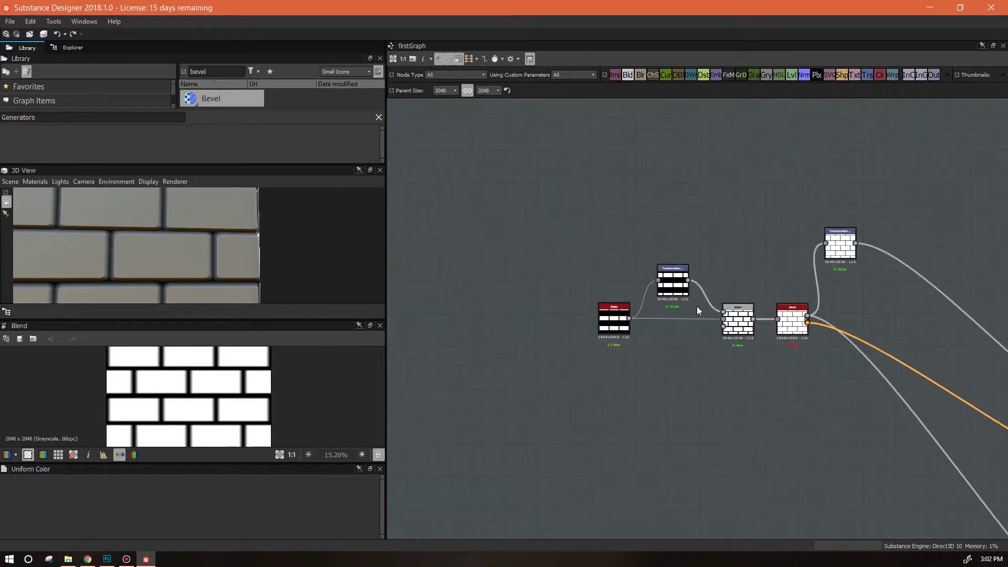
pyautogui.scroll(2, 697, 306)
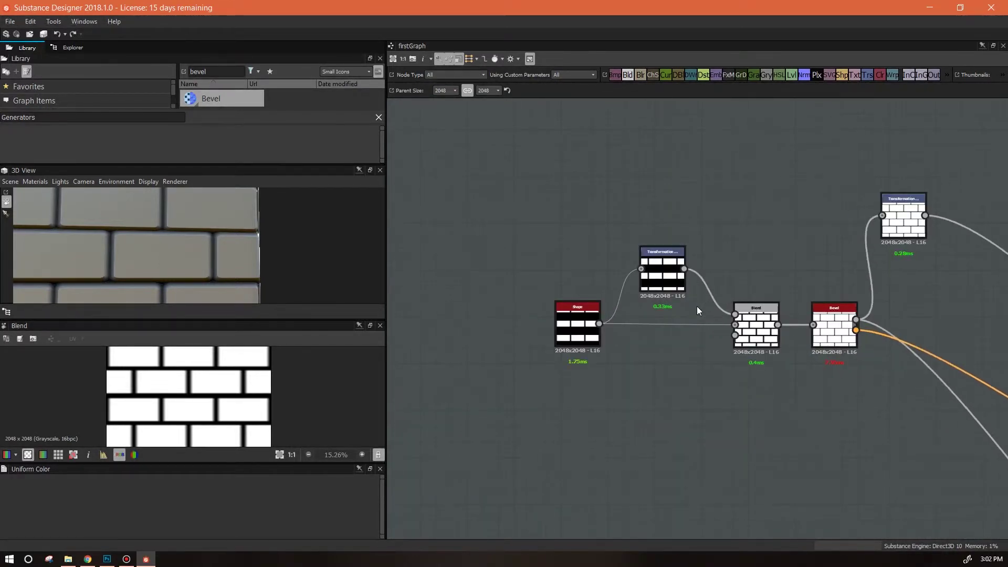
# Add a 'brick shape' comment and place it just above the Shape node
pyautogui.rightClick(574, 328)
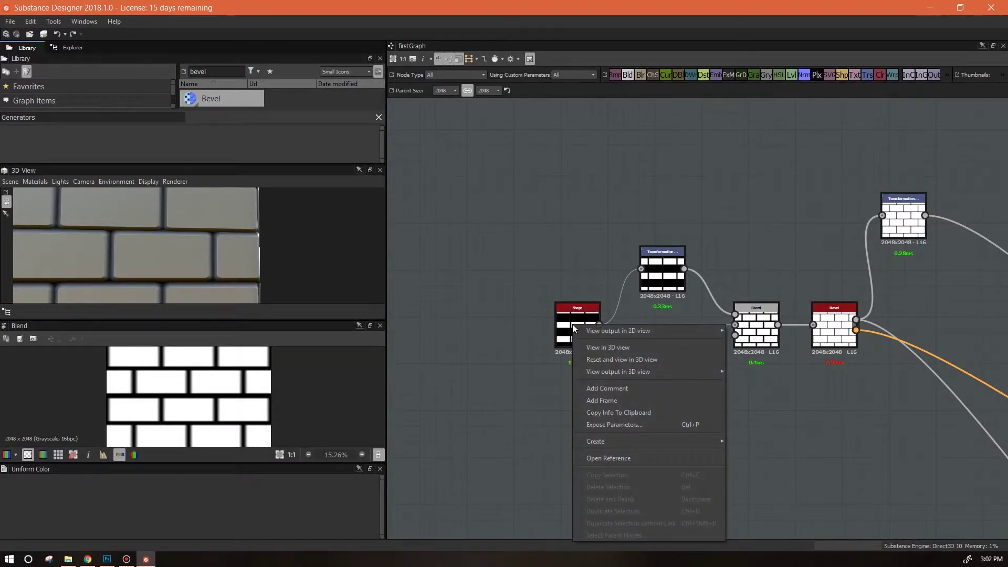
pyautogui.click(609, 388)
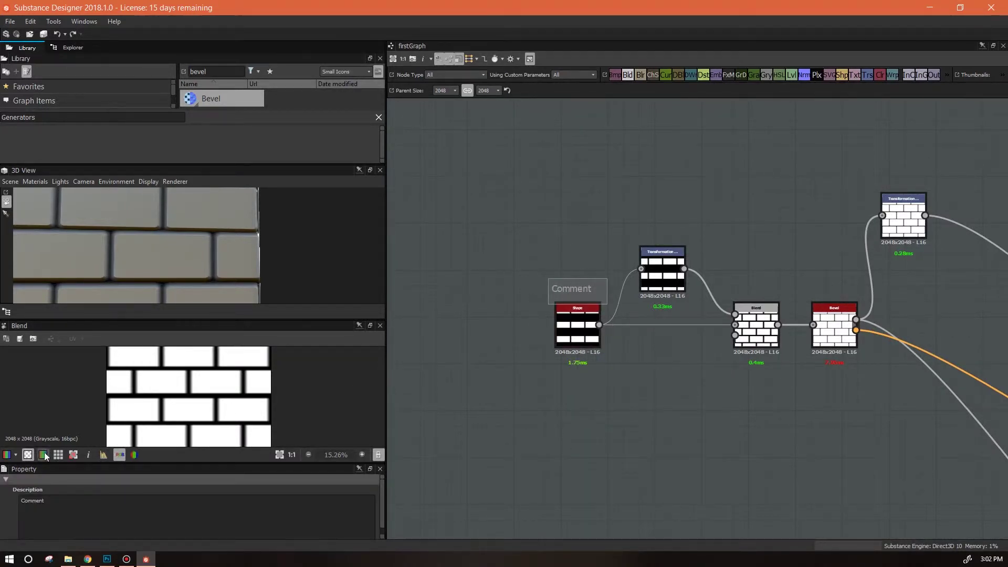
pyautogui.moveTo(47, 501); pyautogui.dragTo(0, 501)
pyautogui.write('brick shape')
pyautogui.click(578, 331)
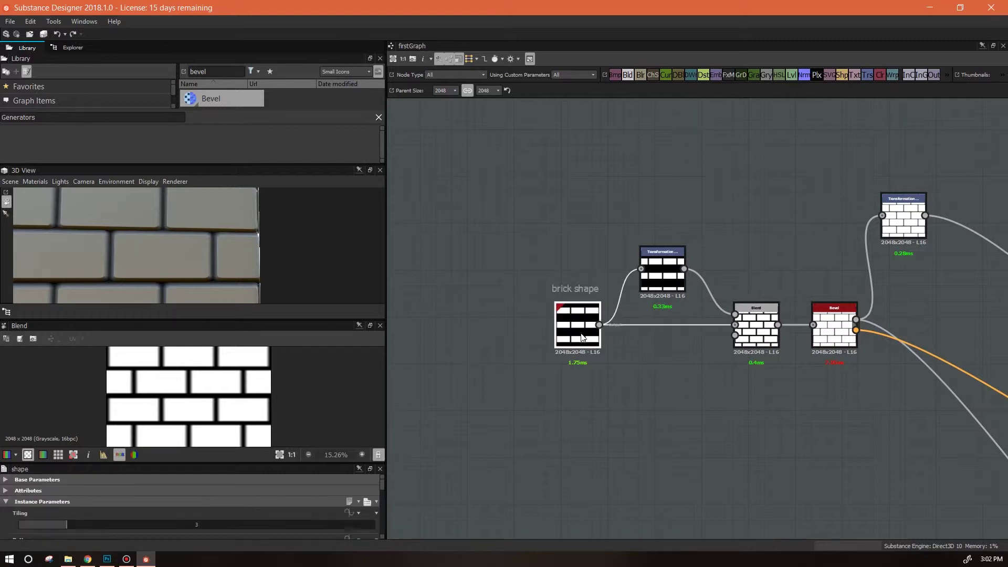
pyautogui.moveTo(576, 337); pyautogui.dragTo(565, 356)
pyautogui.click(539, 295)
pyautogui.moveTo(539, 295); pyautogui.dragTo(588, 166)
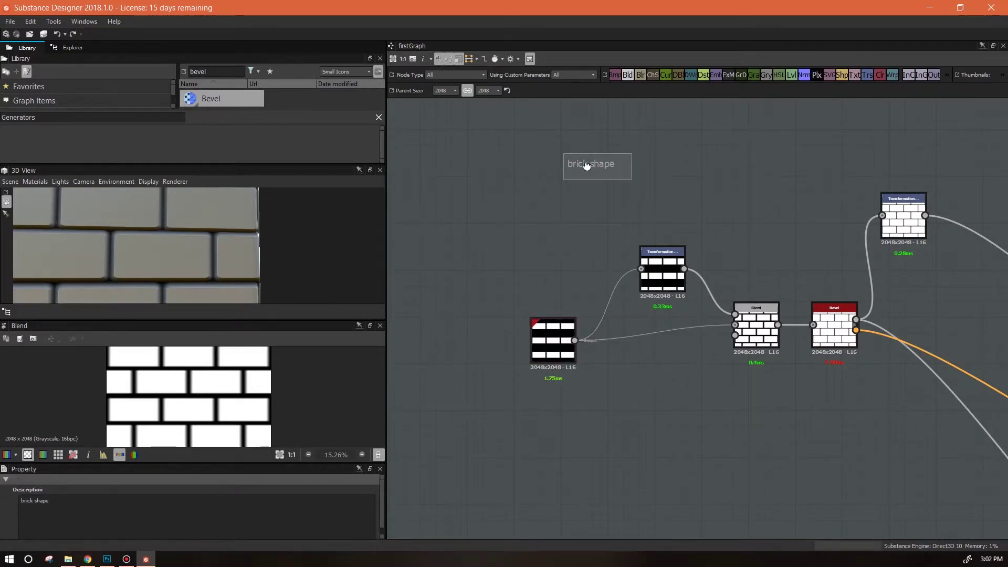
pyautogui.moveTo(544, 355); pyautogui.dragTo(543, 324)
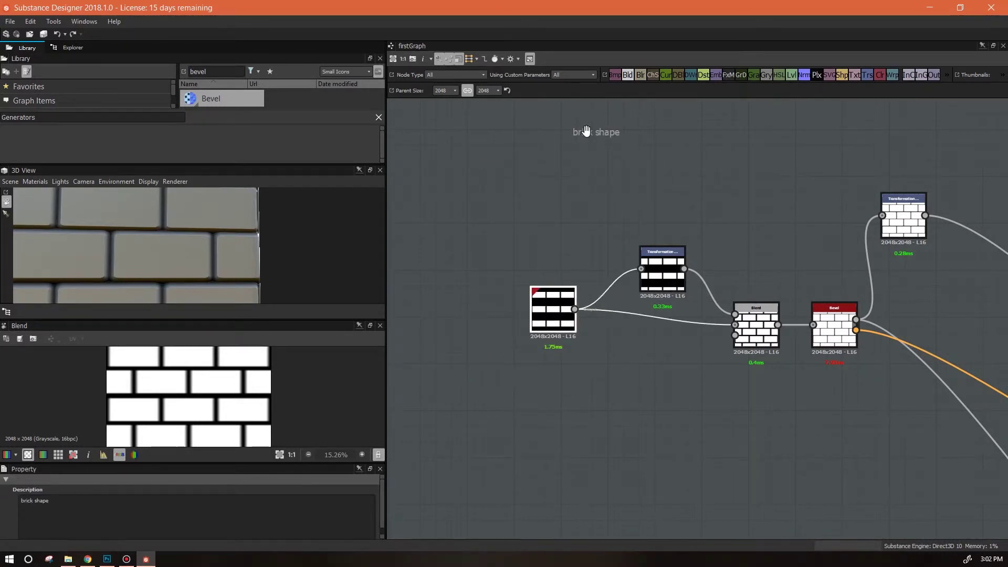
pyautogui.moveTo(578, 131); pyautogui.dragTo(560, 321)
# Marquee-select all the brick chain nodes and open their actions menu
pyautogui.scroll(-2, 692, 309)
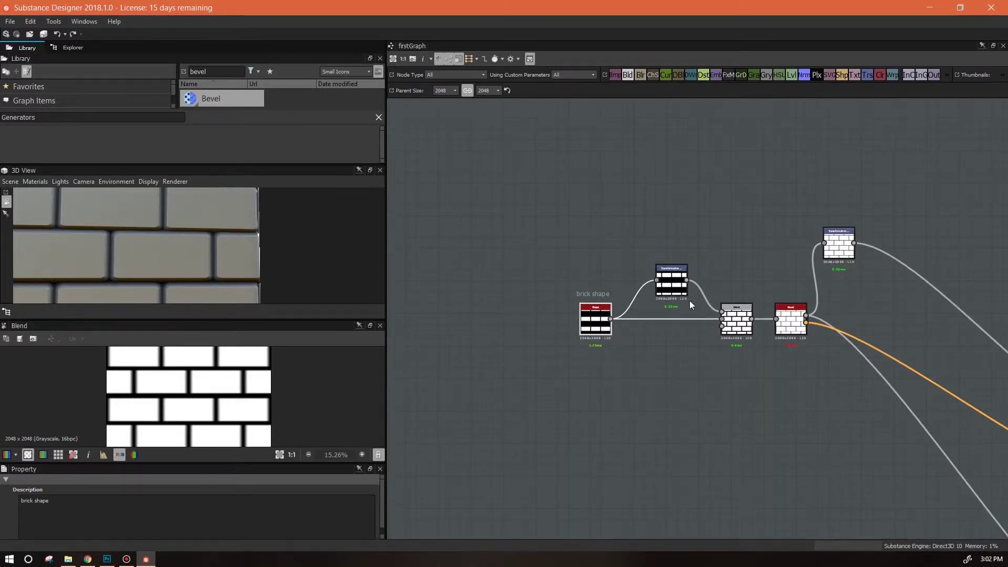
pyautogui.moveTo(524, 164); pyautogui.dragTo(855, 380)
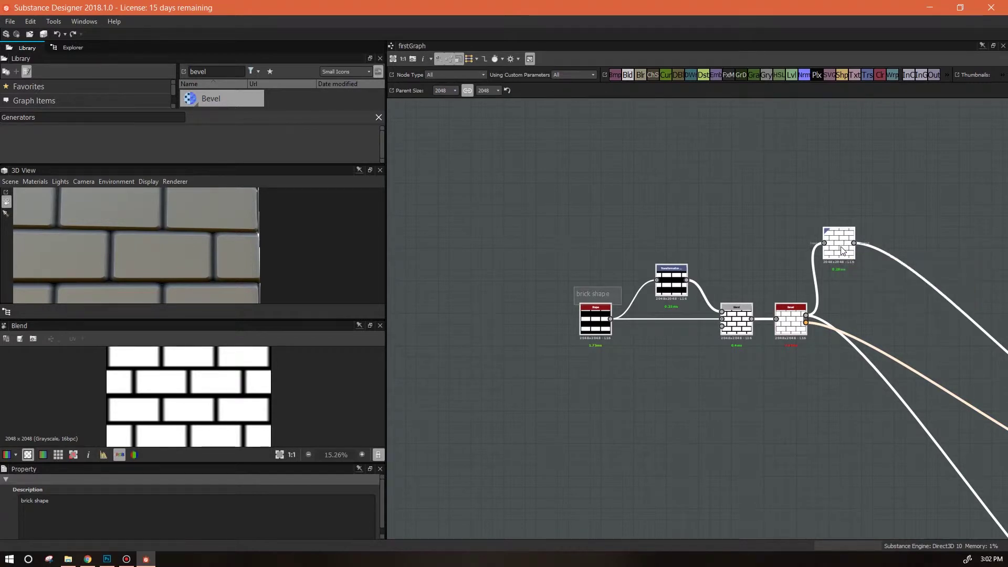
pyautogui.rightClick(841, 246)
# Wrap the selected brick-shape nodes in a frame titled 'normal'
pyautogui.click(877, 310)
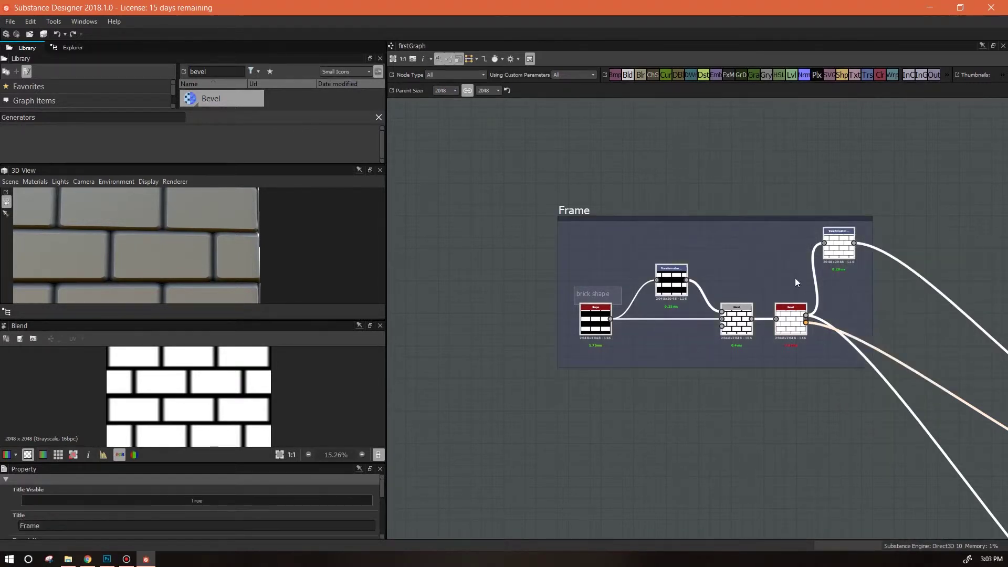
pyautogui.click(562, 212)
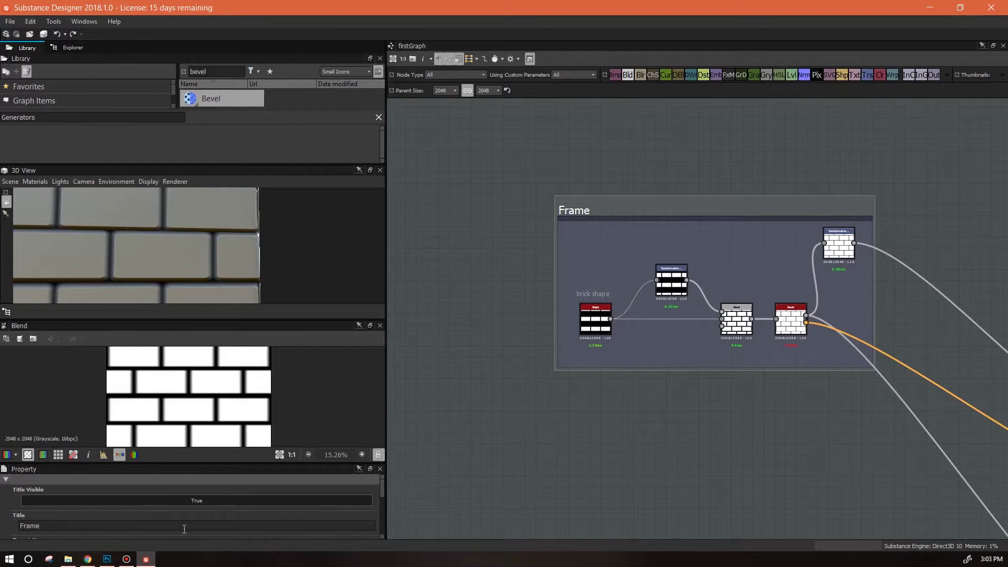
pyautogui.doubleClick(24, 525)
pyautogui.write('normal')
pyautogui.press('Return')
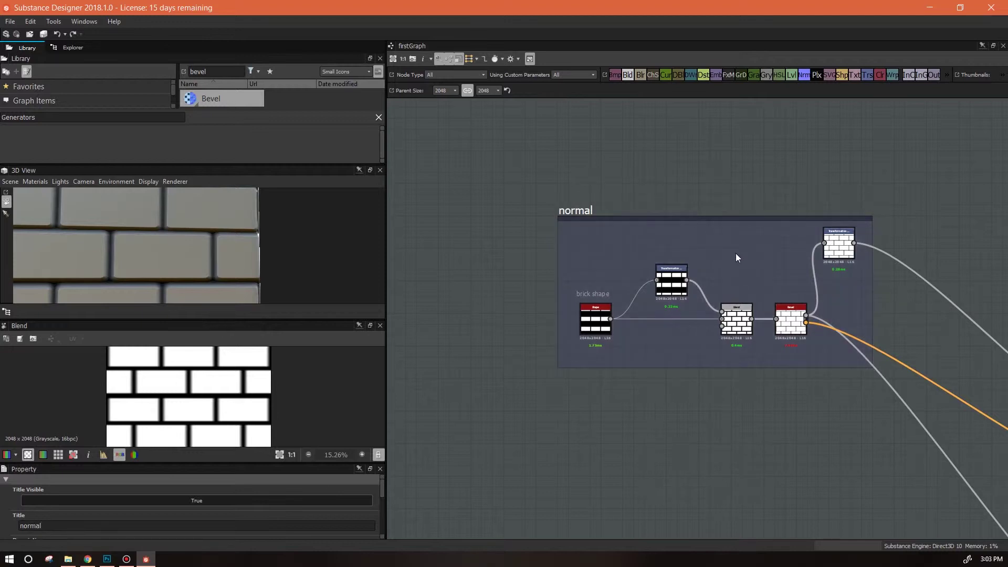
# Set the frame colour to pink-magenta (R 244, G 0, B 157)
pyautogui.scroll(-1, 657, 279)
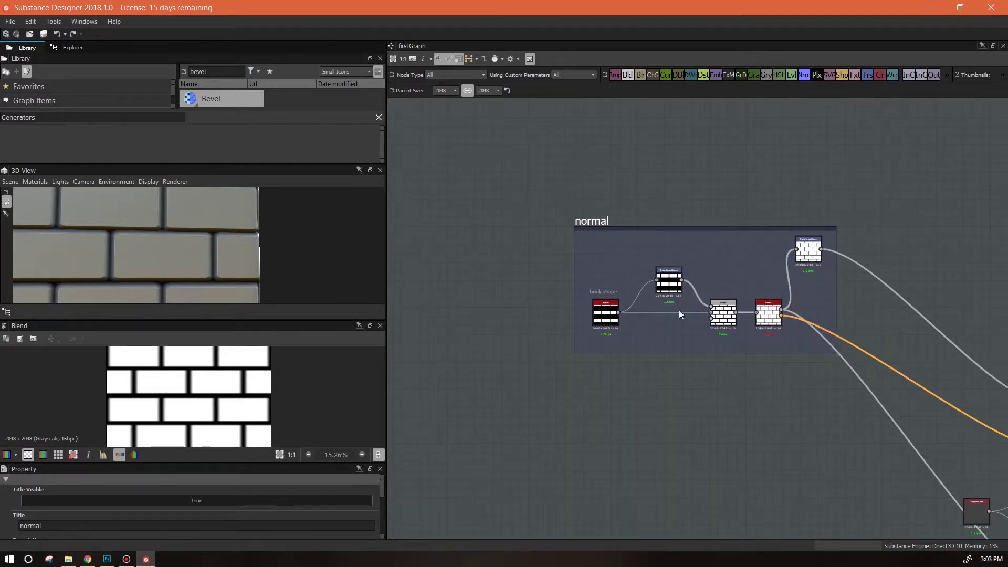
pyautogui.moveTo(323, 469); pyautogui.dragTo(357, 372)
pyautogui.scroll(-2, 384, 425)
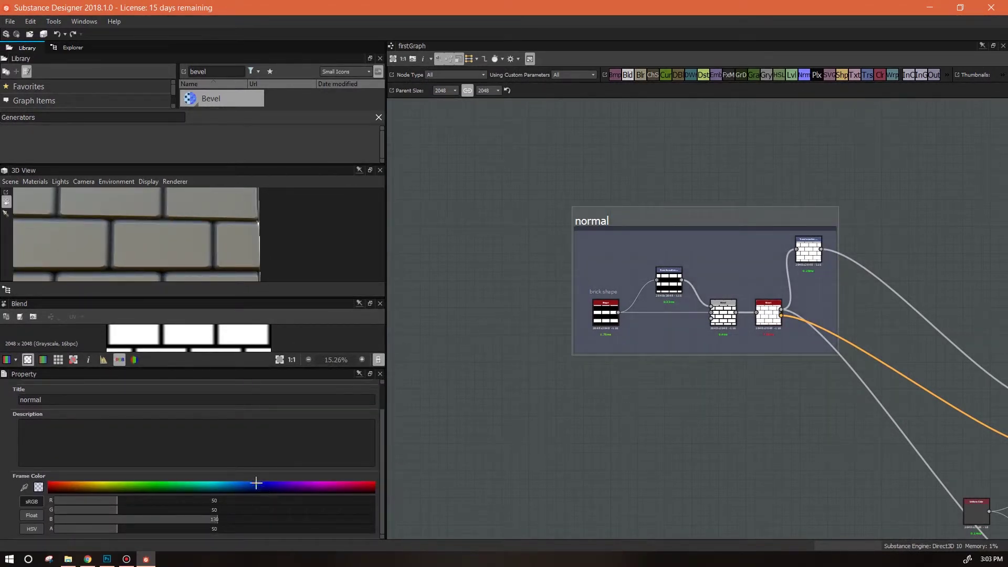
pyautogui.moveTo(259, 482); pyautogui.dragTo(340, 481)
# Move the frame up and left, taking the top-right node out and putting it back inside
pyautogui.scroll(-2, 700, 254)
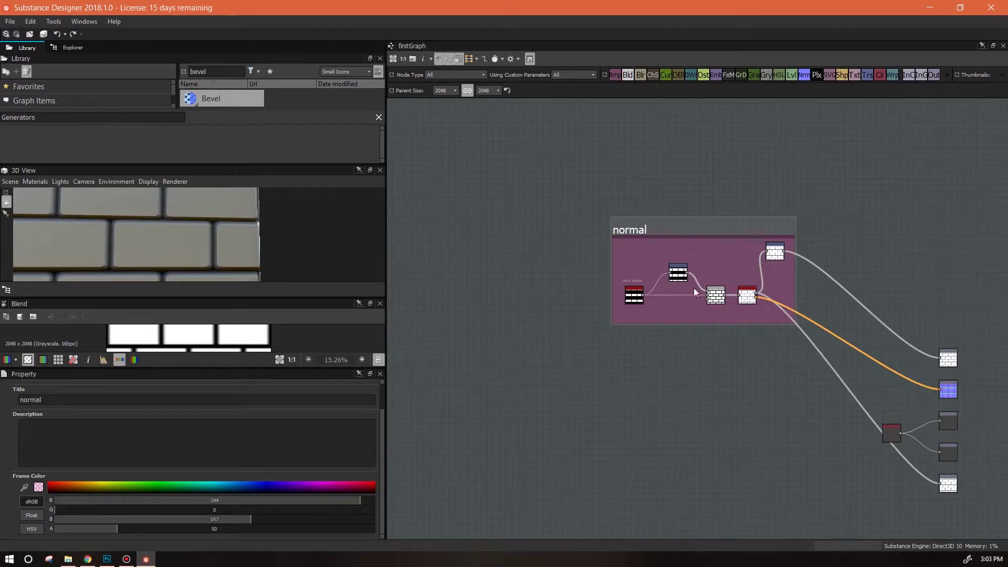
pyautogui.moveTo(636, 231); pyautogui.dragTo(512, 167)
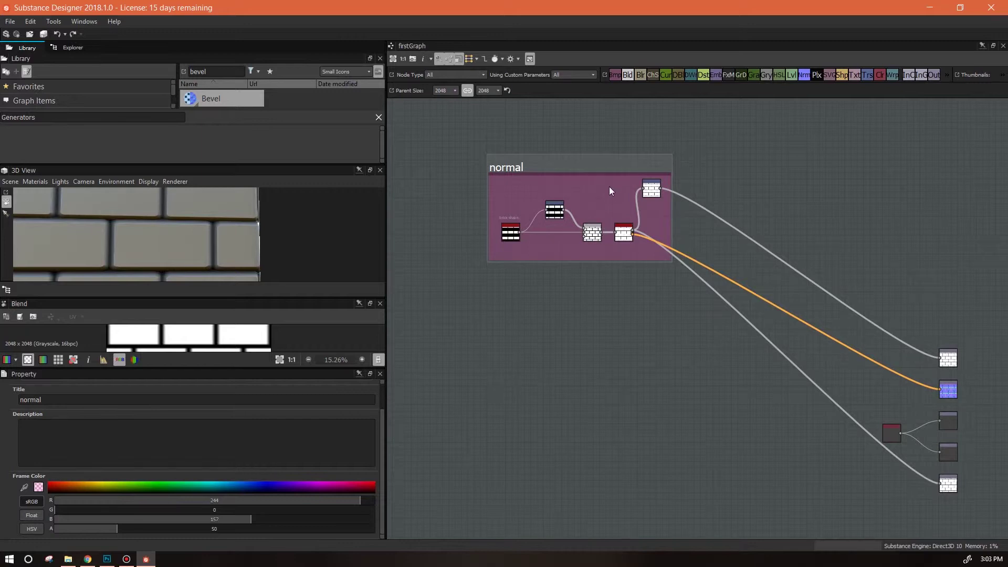
pyautogui.scroll(4, 636, 253)
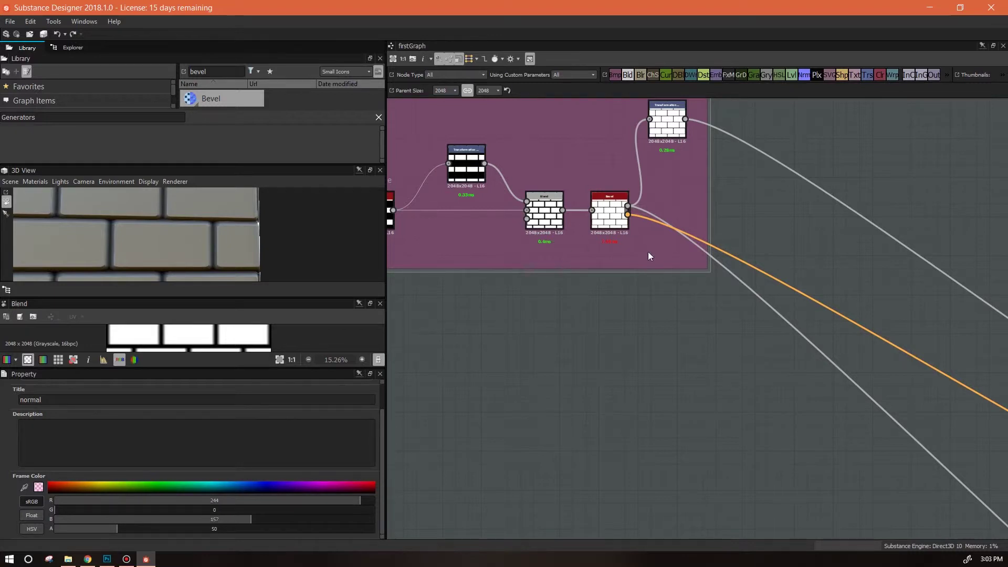
pyautogui.scroll(-2, 635, 312)
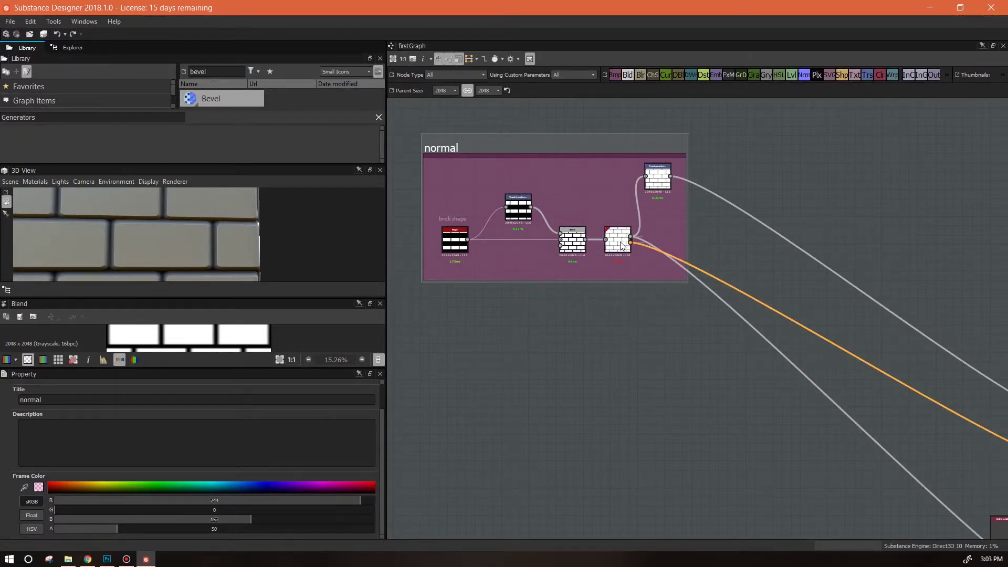
pyautogui.moveTo(664, 186); pyautogui.dragTo(883, 214)
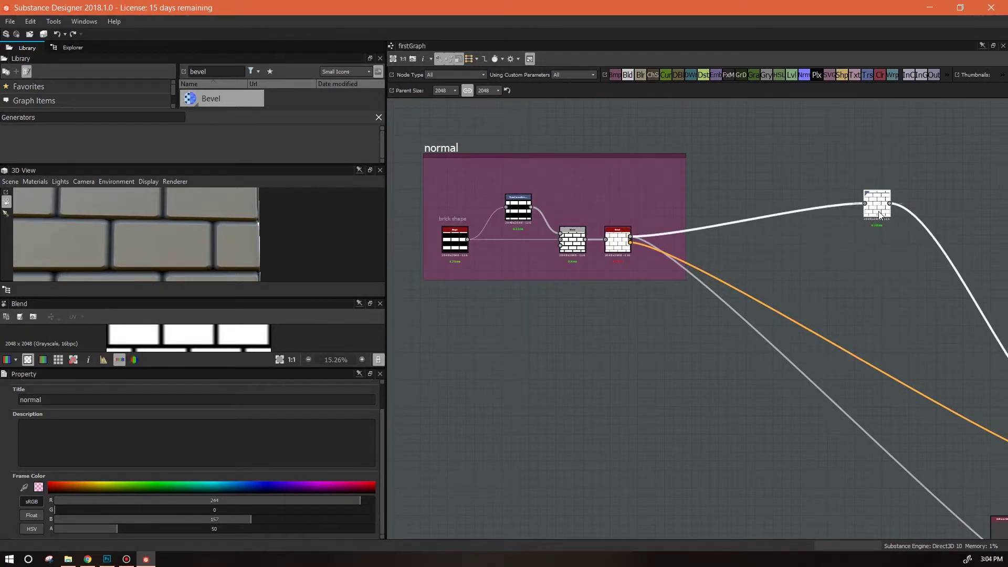
pyautogui.moveTo(883, 215); pyautogui.dragTo(657, 198)
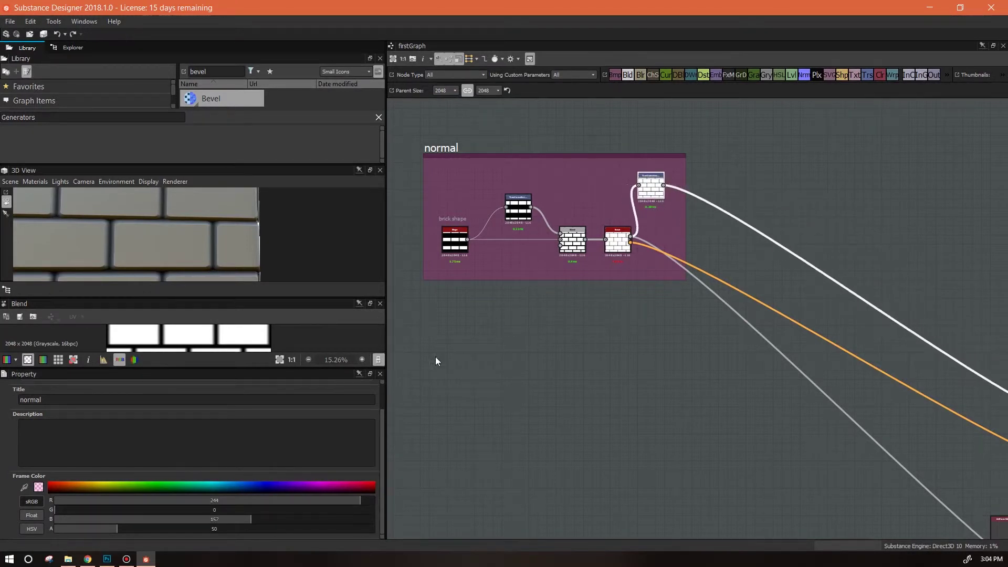
# Clear the frame's 'normal' title and nudge the top node down inside the frame
pyautogui.doubleClick(66, 400)
pyautogui.press('BackSpace')
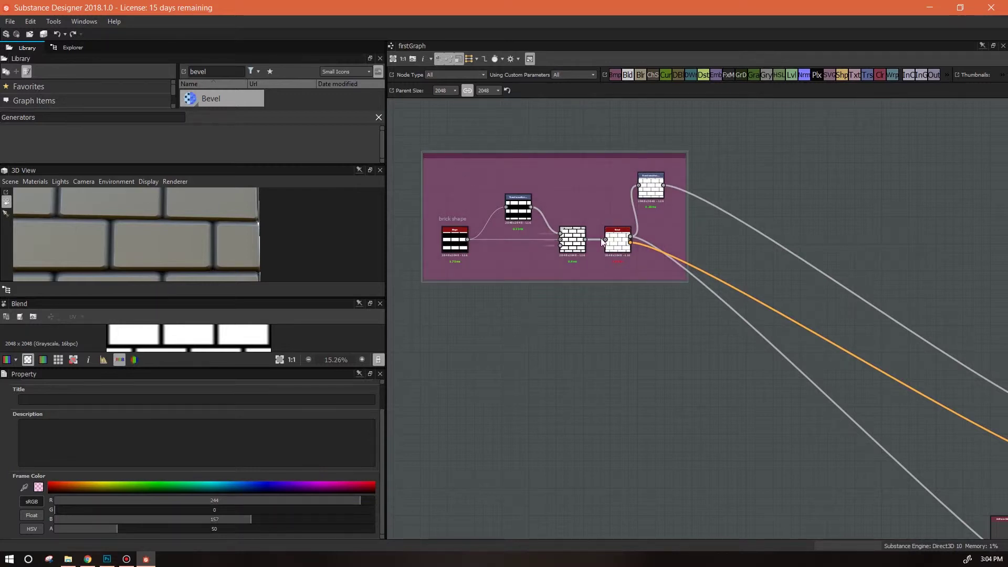
pyautogui.scroll(-3, 701, 296)
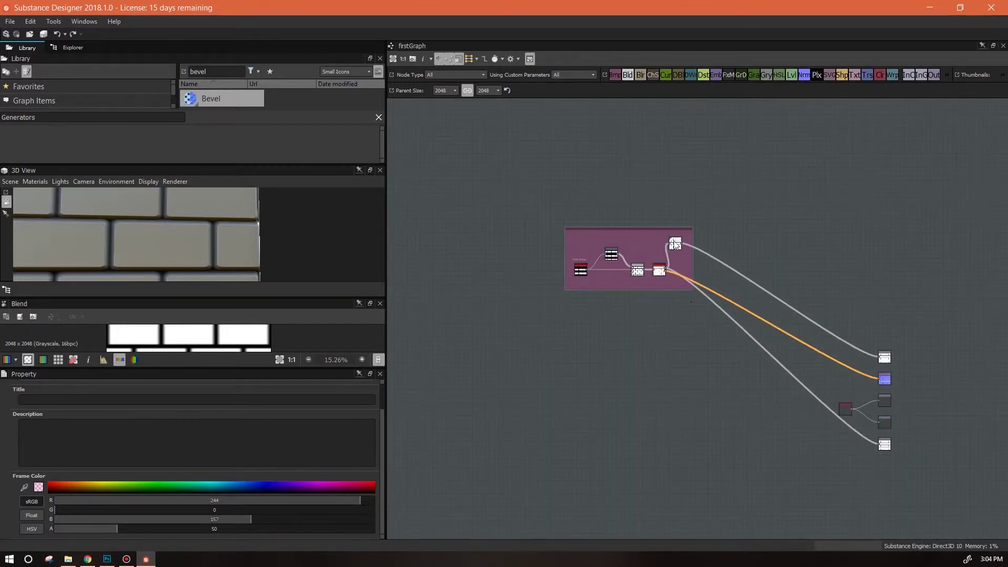
pyautogui.moveTo(674, 242); pyautogui.dragTo(674, 247)
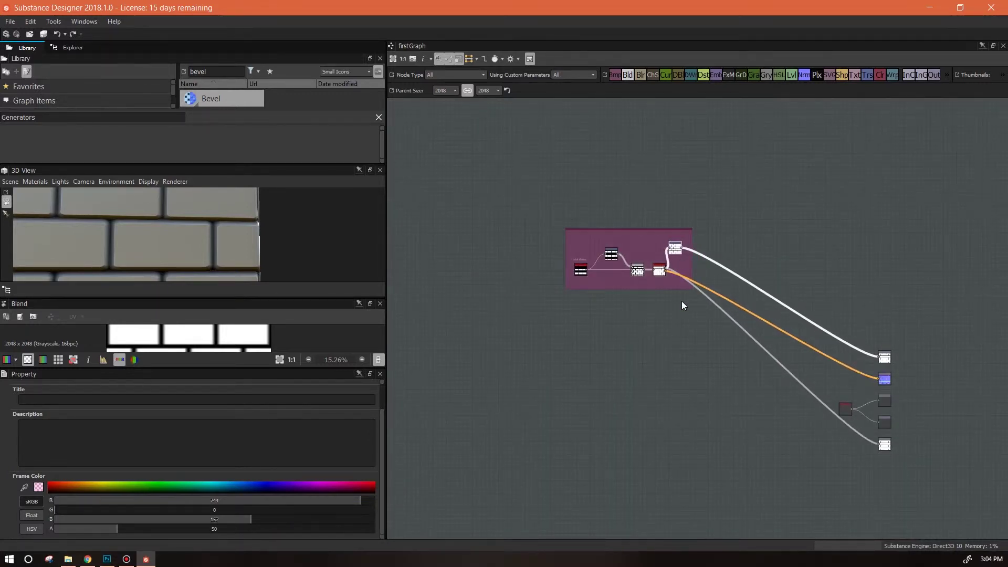
pyautogui.scroll(2, 685, 305)
pyautogui.scroll(2, 686, 309)
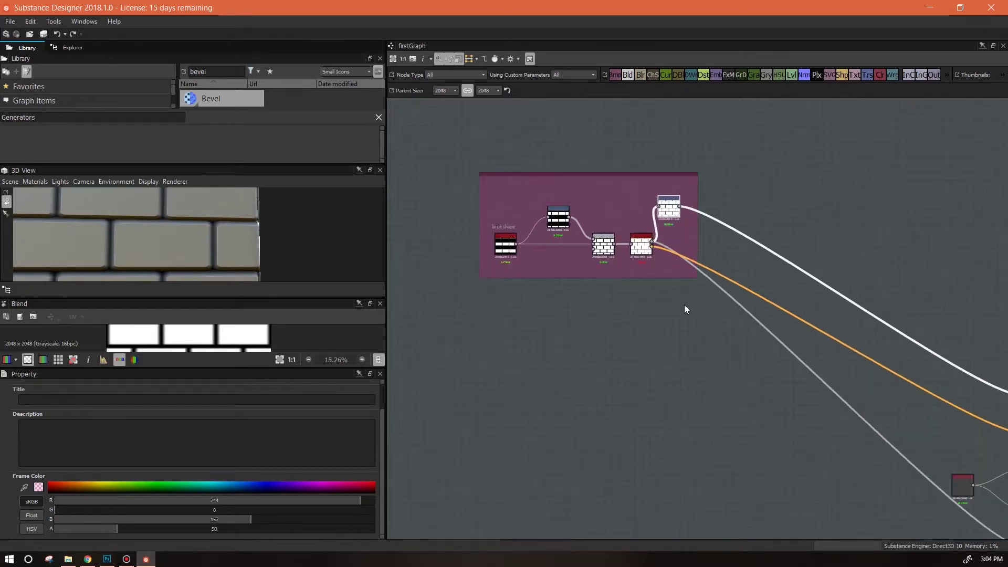
# Enlarge the 3D preview, rotate the brick wall to an angle, and shift the graph right
pyautogui.moveTo(163, 304); pyautogui.dragTo(176, 405)
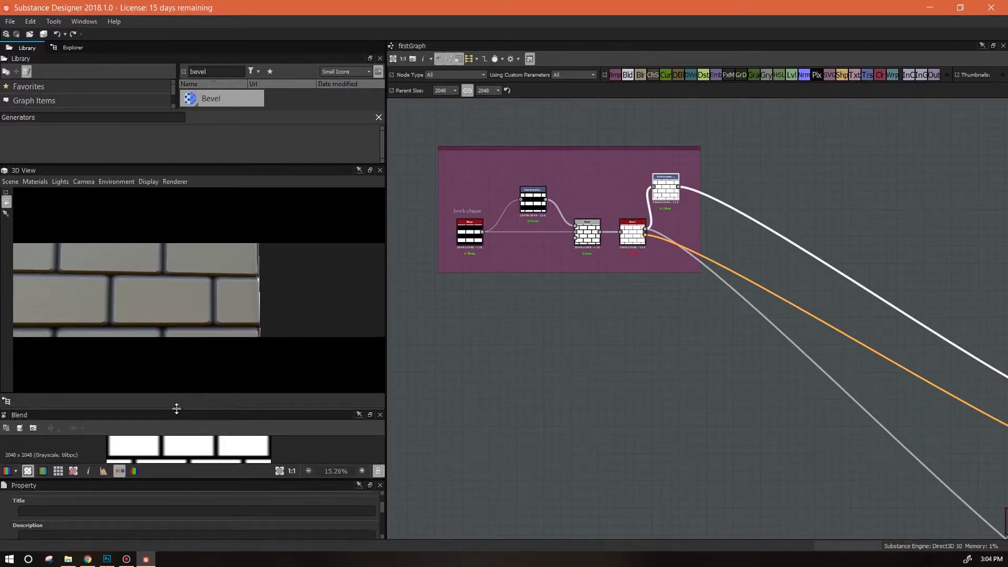
pyautogui.moveTo(173, 347); pyautogui.dragTo(251, 317)
pyautogui.moveTo(529, 335); pyautogui.dragTo(592, 333, button='middle')
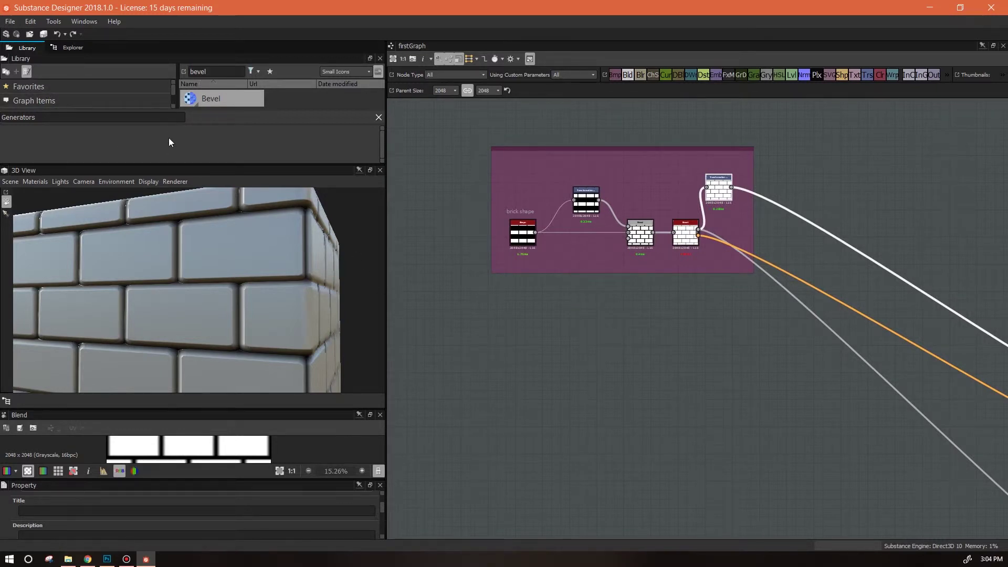
# Show the Library's Generators > Noises list and scroll toward Dirt 1
pyautogui.moveTo(169, 164); pyautogui.dragTo(168, 290)
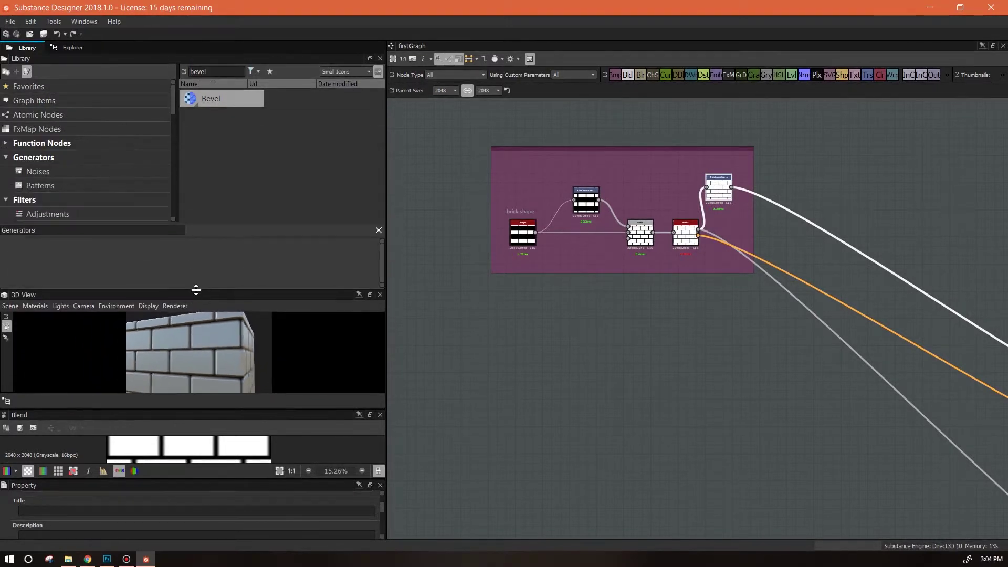
pyautogui.click(37, 172)
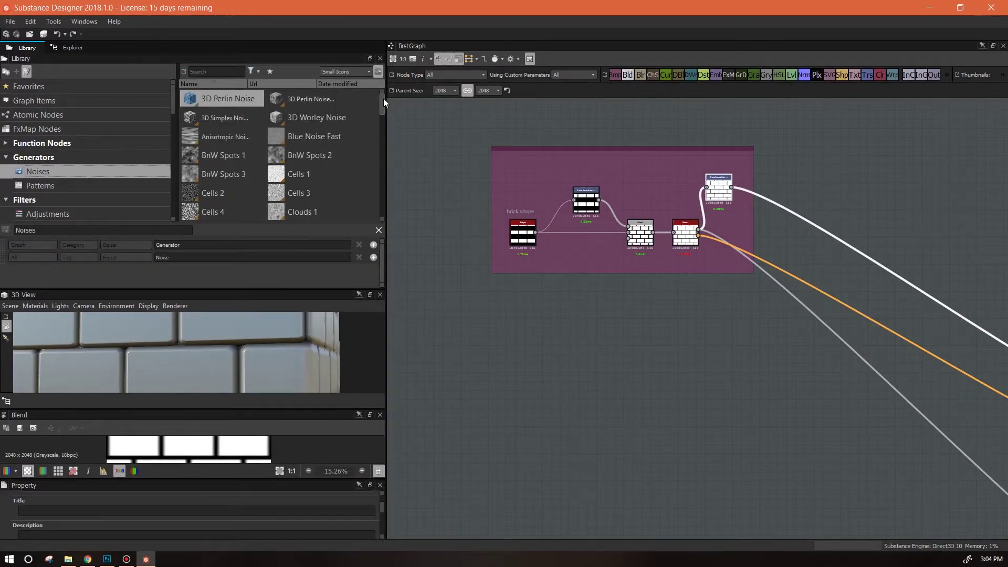
pyautogui.moveTo(381, 102); pyautogui.dragTo(383, 123)
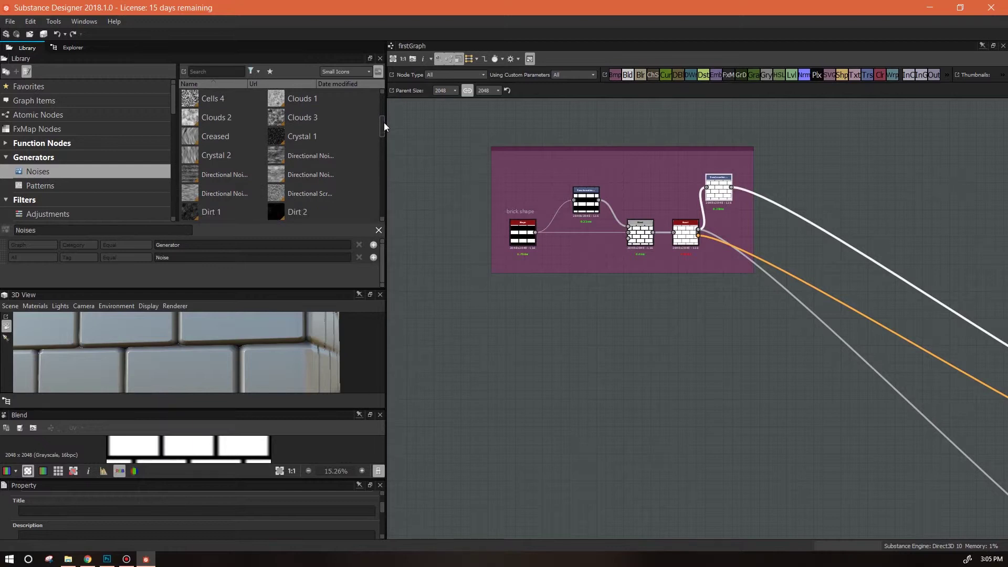
pyautogui.moveTo(210, 212); pyautogui.dragTo(509, 310)
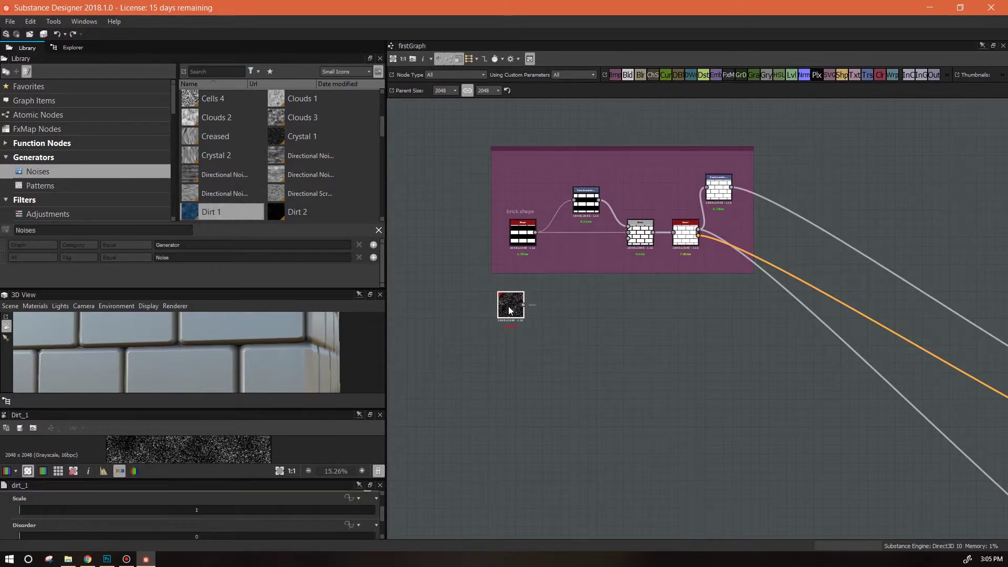
pyautogui.moveTo(264, 409); pyautogui.dragTo(277, 236)
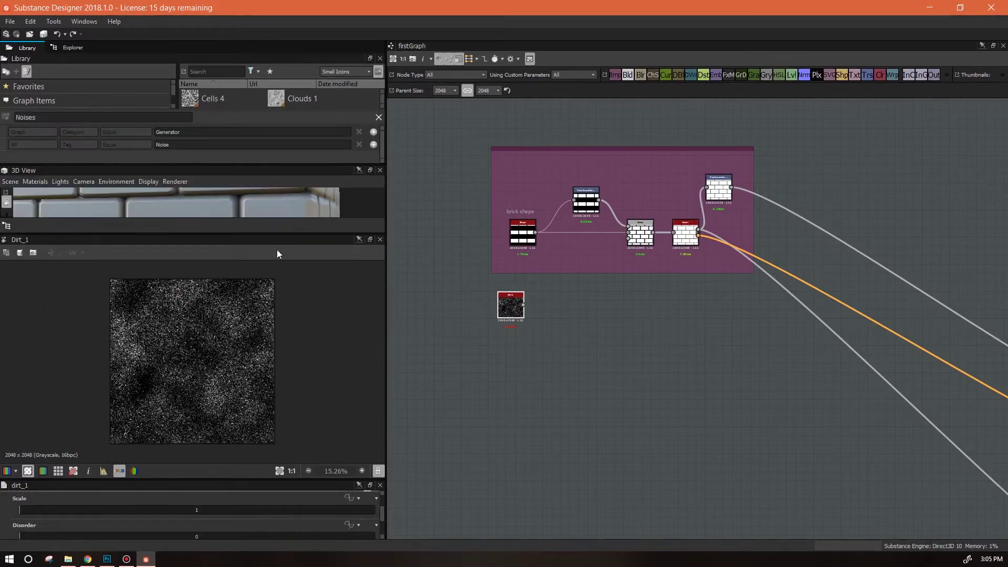
pyautogui.scroll(5, 218, 374)
pyautogui.scroll(3, 232, 342)
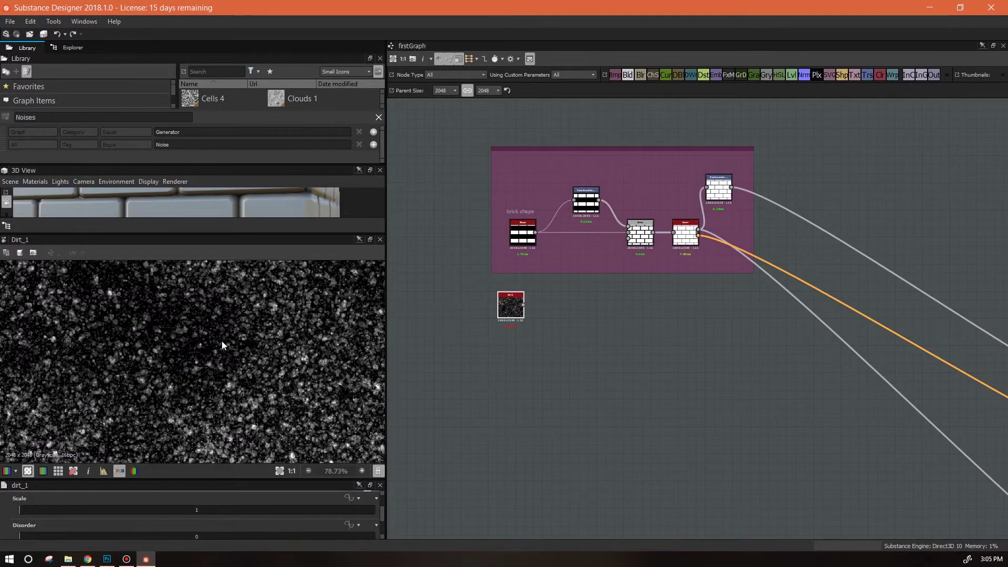
pyautogui.scroll(-3, 236, 330)
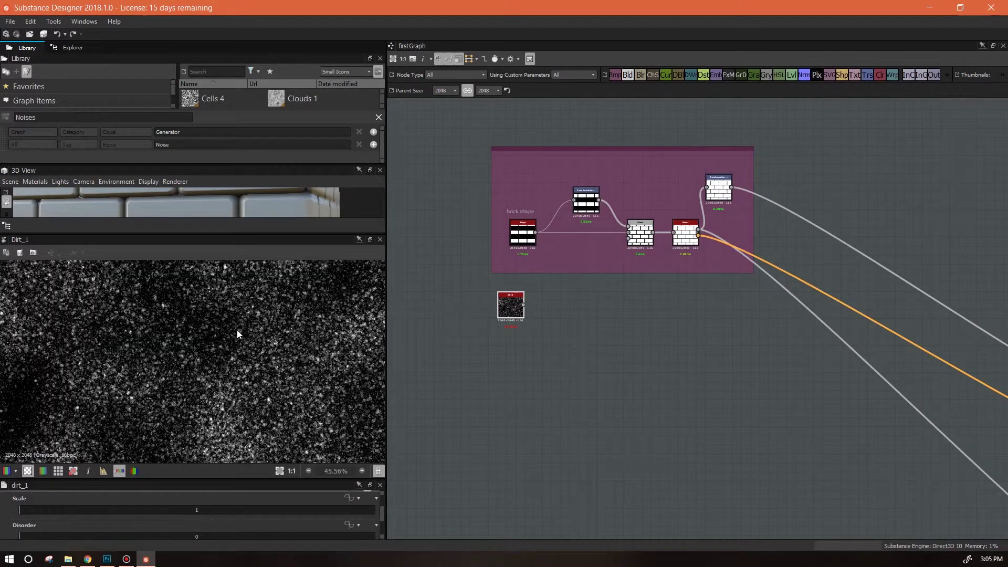
pyautogui.moveTo(197, 233); pyautogui.dragTo(205, 298)
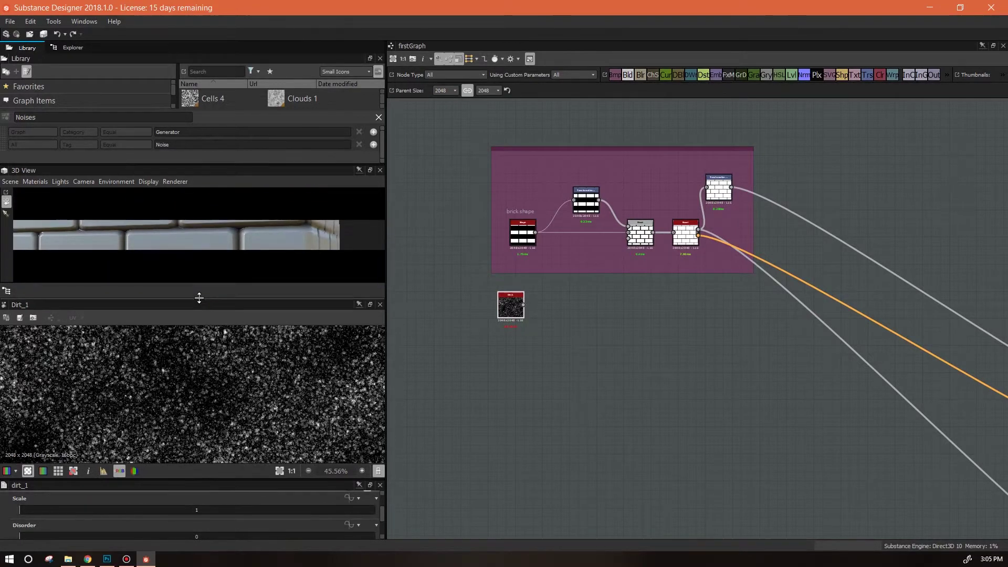
pyautogui.moveTo(200, 245); pyautogui.dragTo(239, 219)
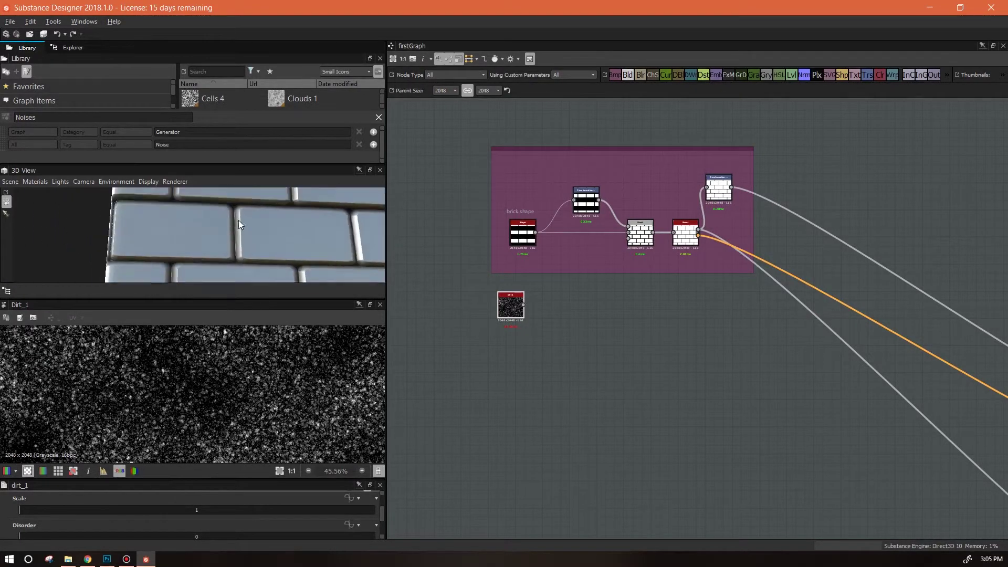
pyautogui.scroll(5, 506, 313)
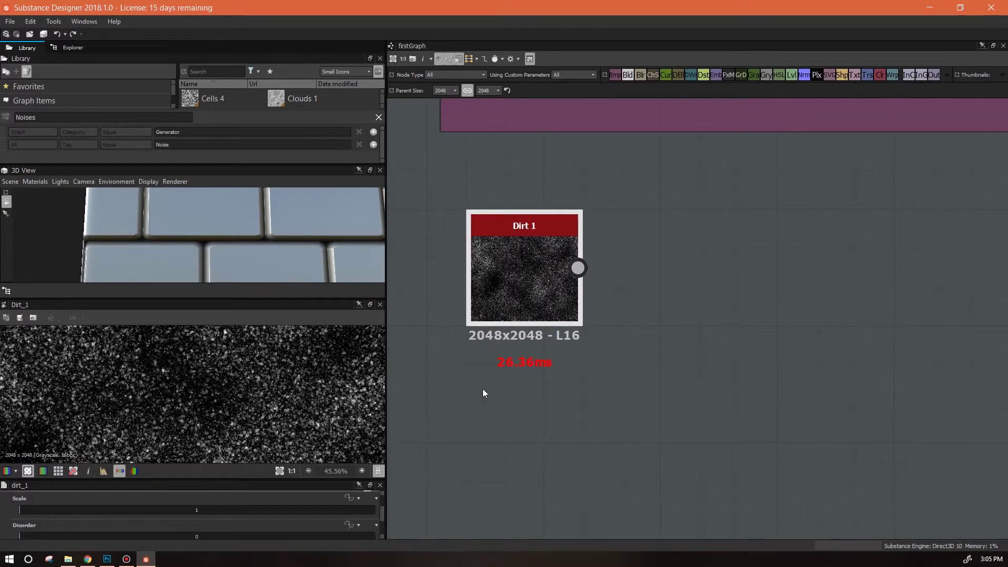
pyautogui.scroll(-2, 558, 365)
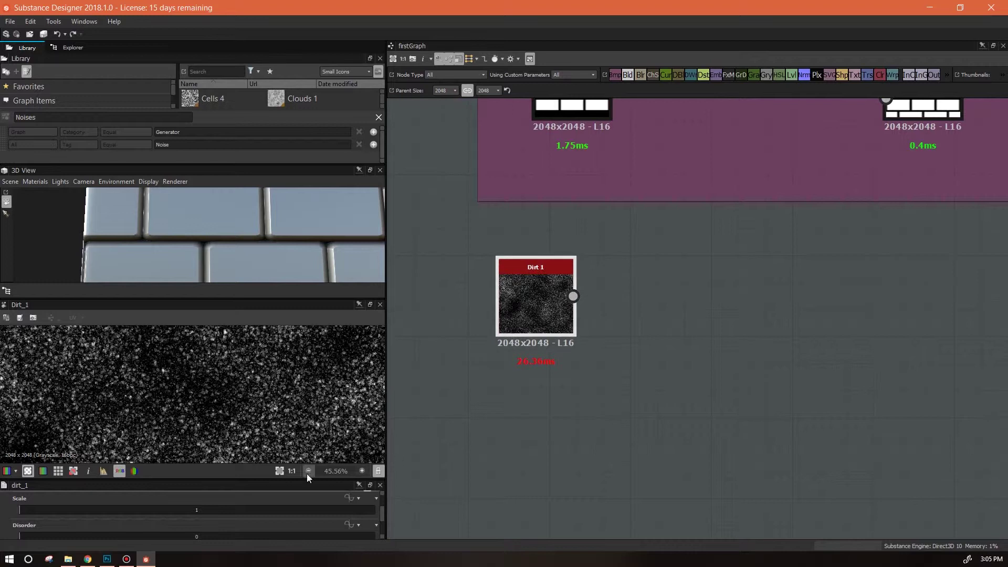
pyautogui.moveTo(307, 478); pyautogui.dragTo(306, 396)
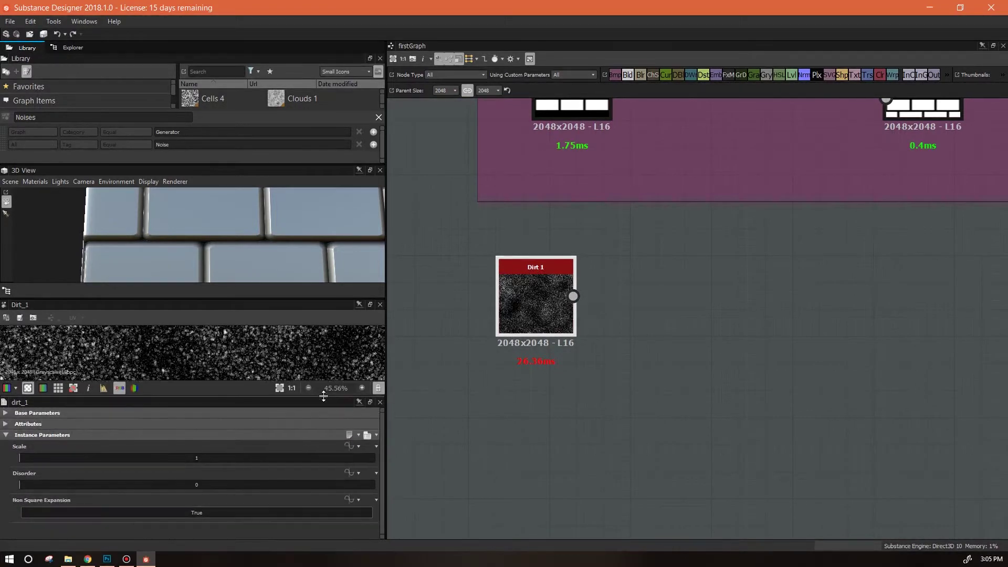
pyautogui.scroll(-2, 299, 345)
pyautogui.scroll(-3, 222, 209)
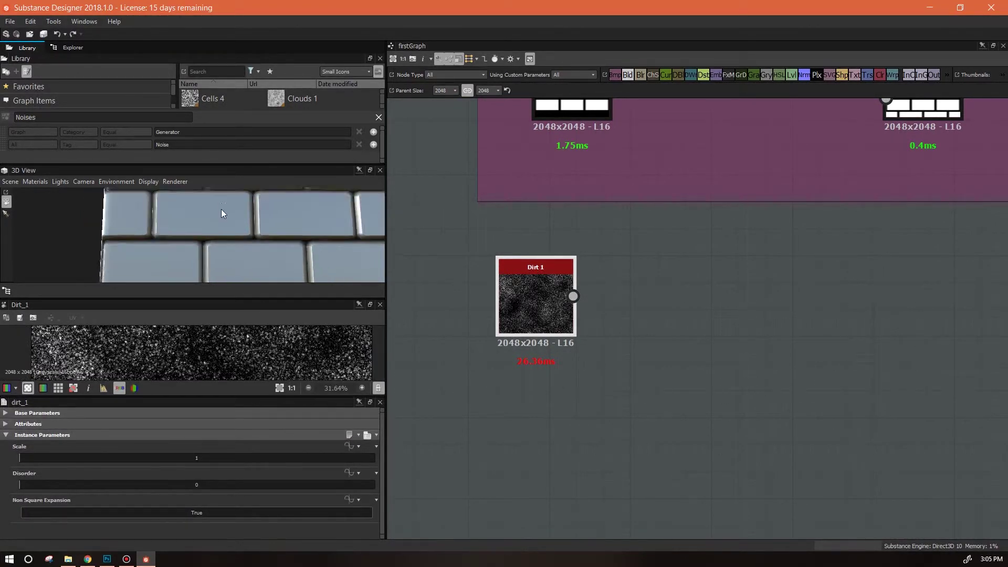
pyautogui.moveTo(203, 231)
pyautogui.mouseDown()
pyautogui.moveTo(221, 249)
pyautogui.moveTo(260, 248)
pyautogui.moveTo(233, 234)
pyautogui.moveTo(251, 244)
pyautogui.moveTo(211, 247)
pyautogui.mouseUp()
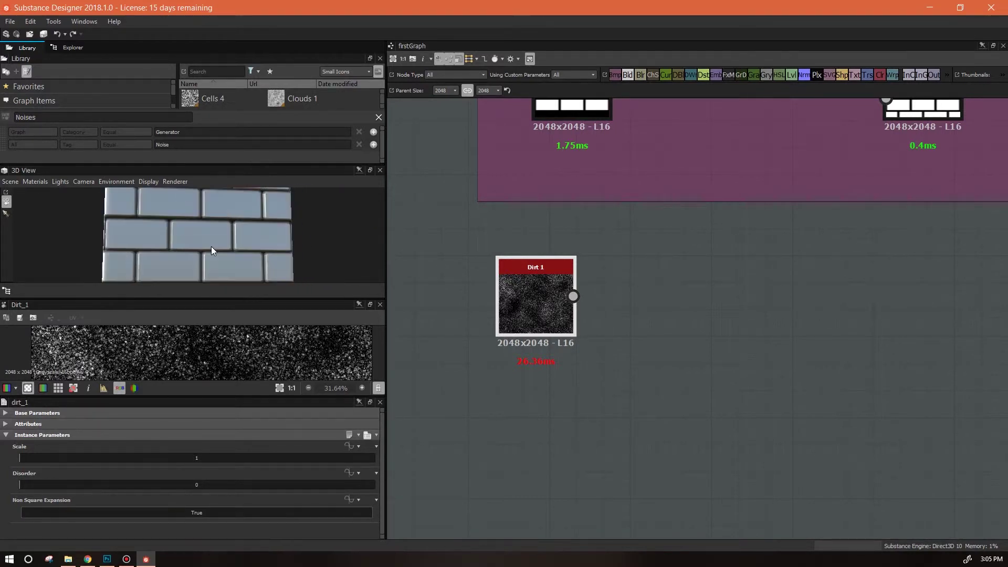
# Set Dirt 1's Output Size to Parent / 2, trying parent size 1024 before restoring 2048
pyautogui.click(6, 414)
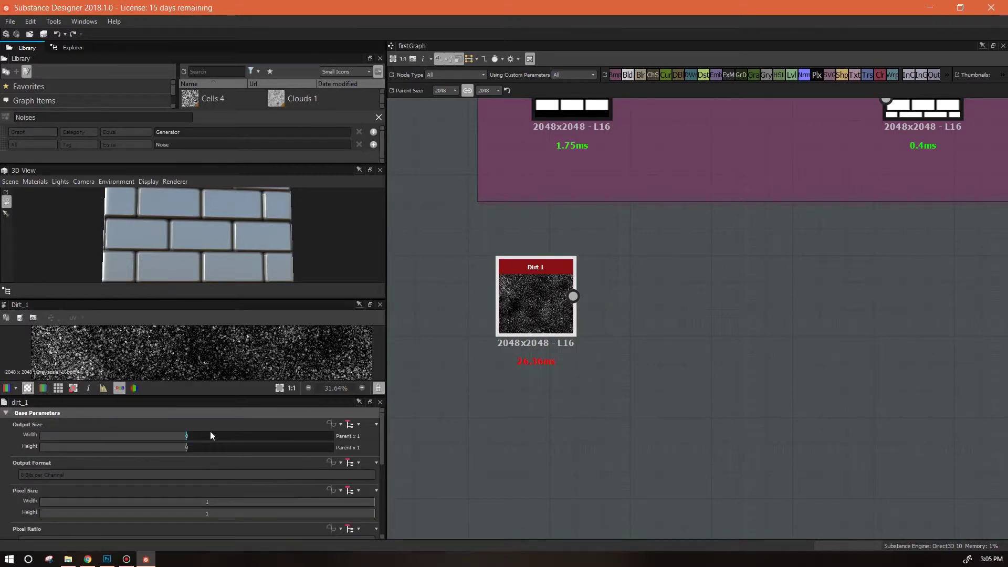
pyautogui.click(176, 436)
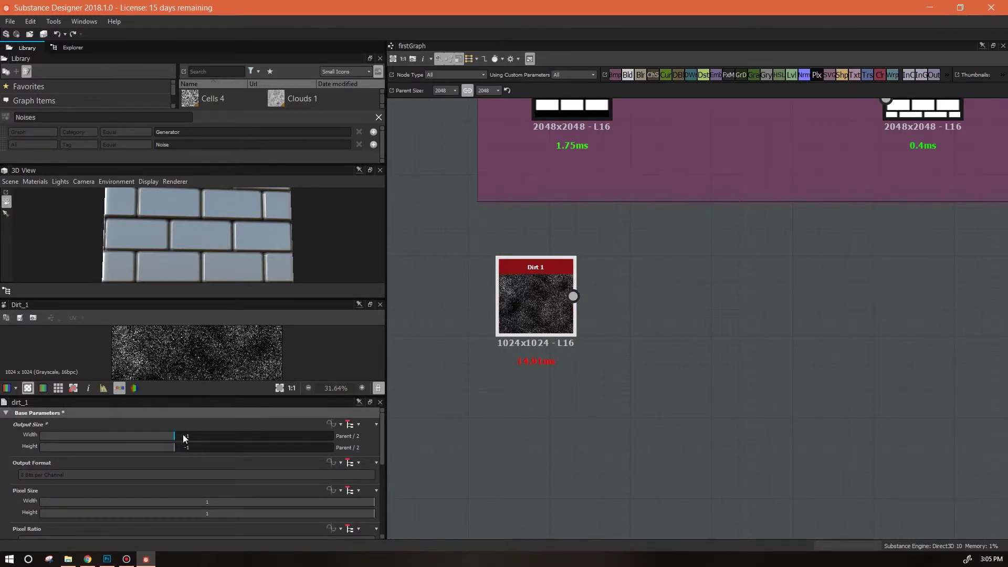
pyautogui.click(453, 92)
pyautogui.click(449, 152)
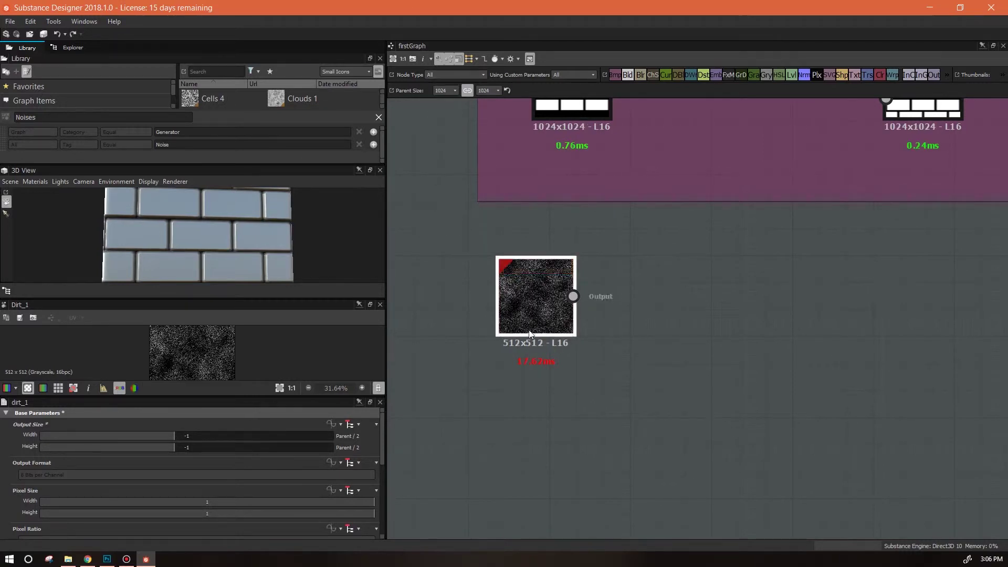
pyautogui.click(453, 91)
pyautogui.click(443, 160)
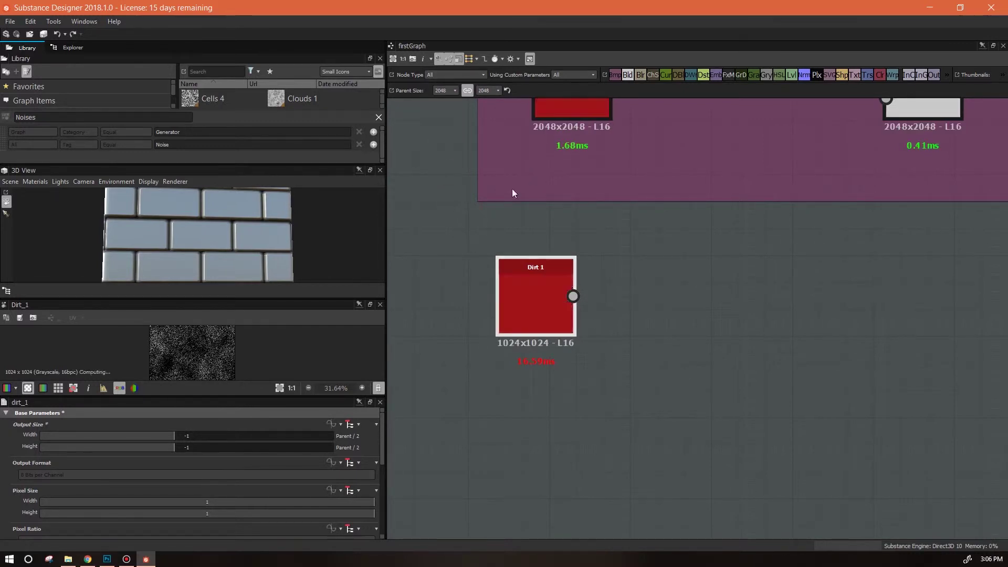
pyautogui.scroll(-2, 639, 338)
pyautogui.moveTo(648, 335); pyautogui.dragTo(576, 301, button='middle')
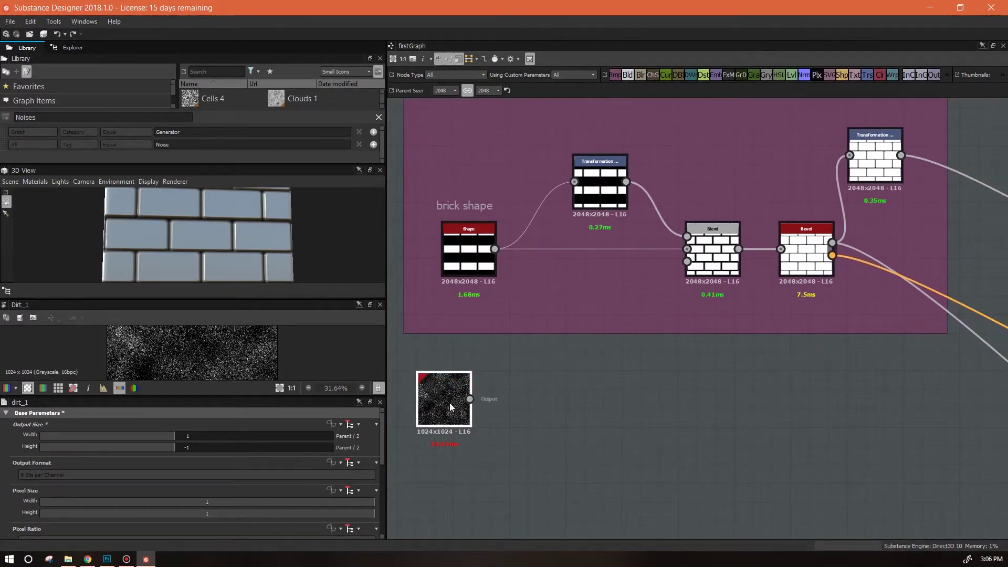
# Move Dirt 1 to the right and add a Normal node fed by it
pyautogui.moveTo(449, 400); pyautogui.dragTo(664, 400)
pyautogui.moveTo(752, 397); pyautogui.dragTo(633, 405, button='middle')
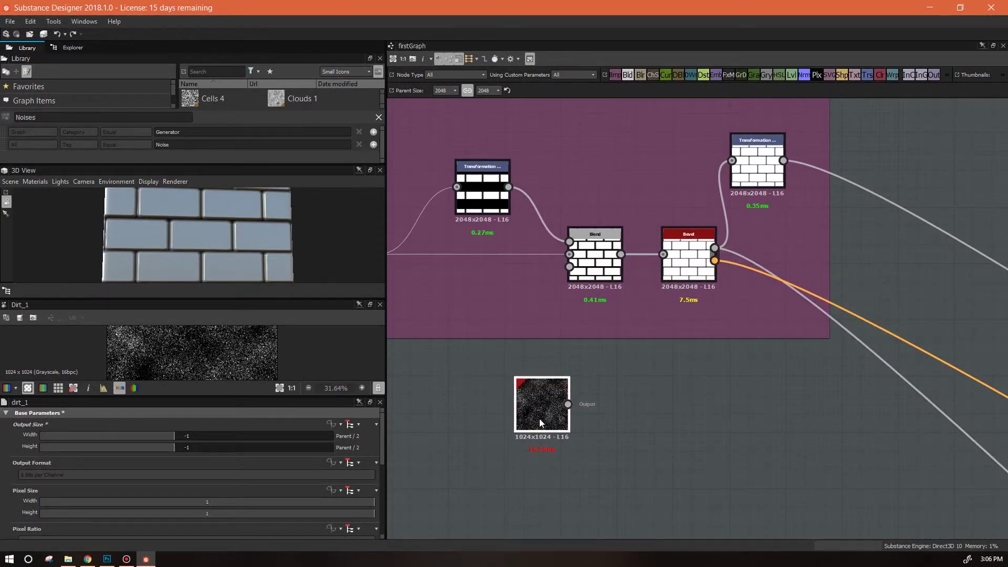
pyautogui.moveTo(541, 416); pyautogui.dragTo(603, 419)
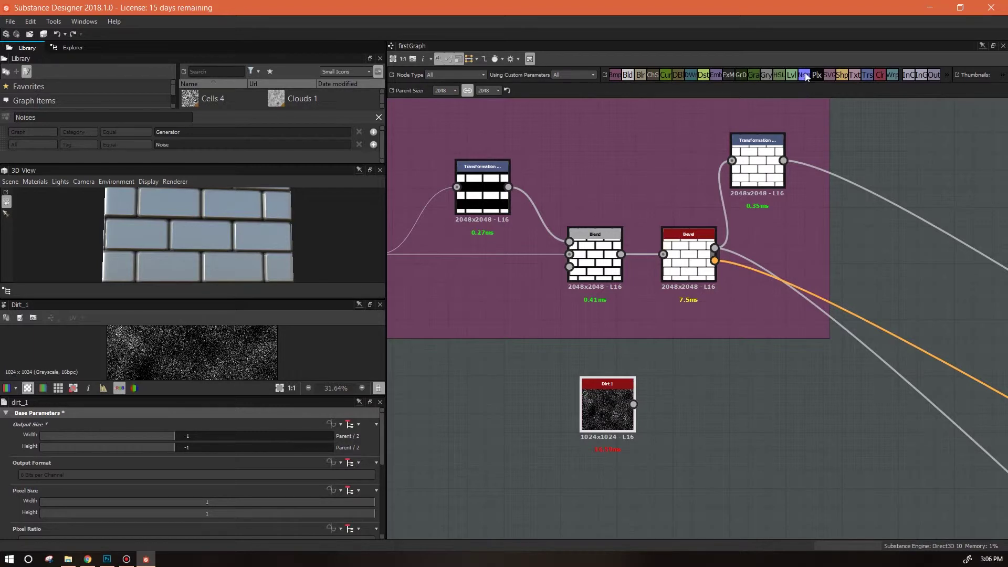
pyautogui.moveTo(807, 78); pyautogui.dragTo(803, 294)
pyautogui.moveTo(708, 393); pyautogui.dragTo(634, 404)
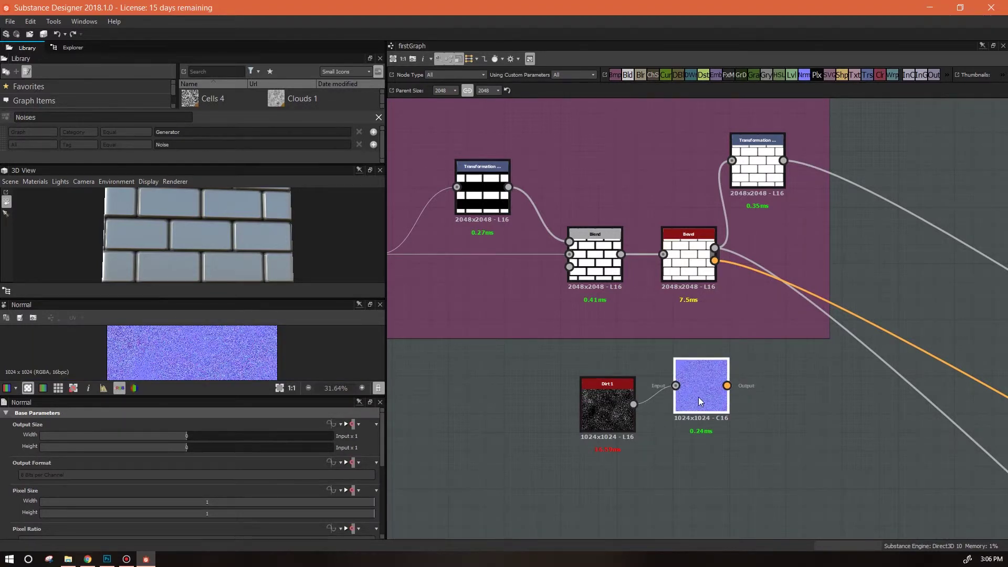
# Lower the Normal node's Intensity to 0.4 and line it up with Dirt 1
pyautogui.scroll(5, 192, 365)
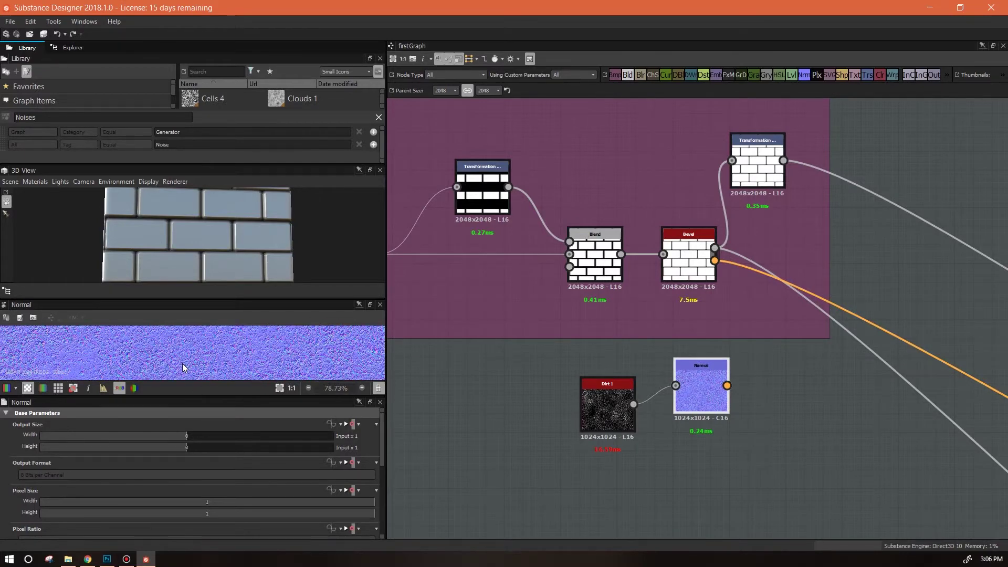
pyautogui.moveTo(383, 457); pyautogui.dragTo(389, 523)
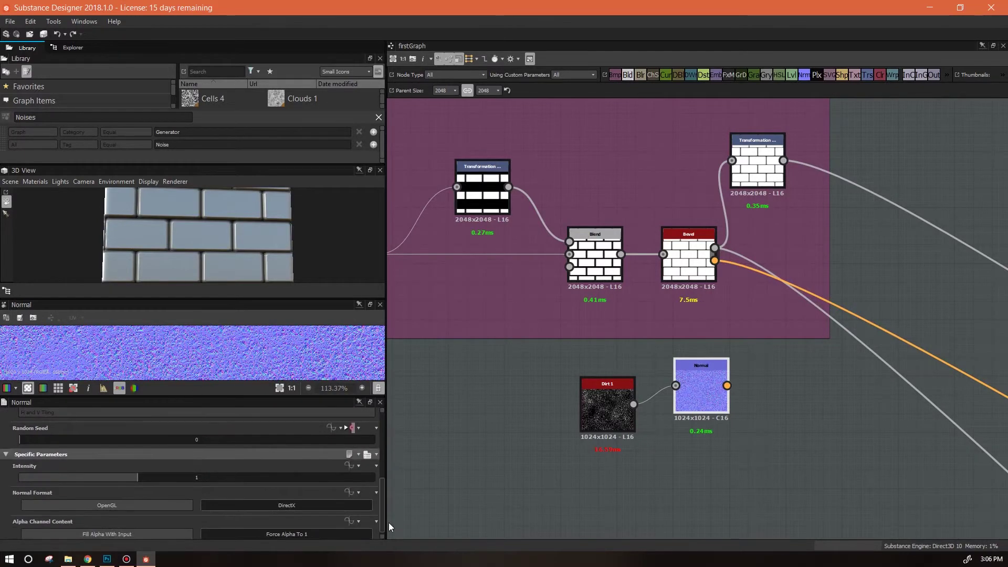
pyautogui.moveTo(128, 477); pyautogui.dragTo(67, 474)
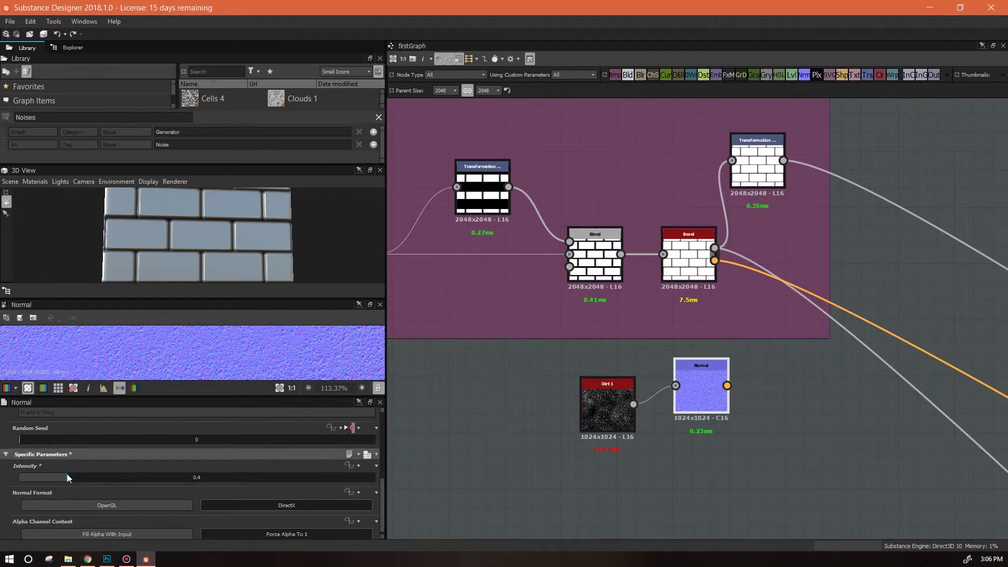
pyautogui.moveTo(701, 389); pyautogui.dragTo(701, 407)
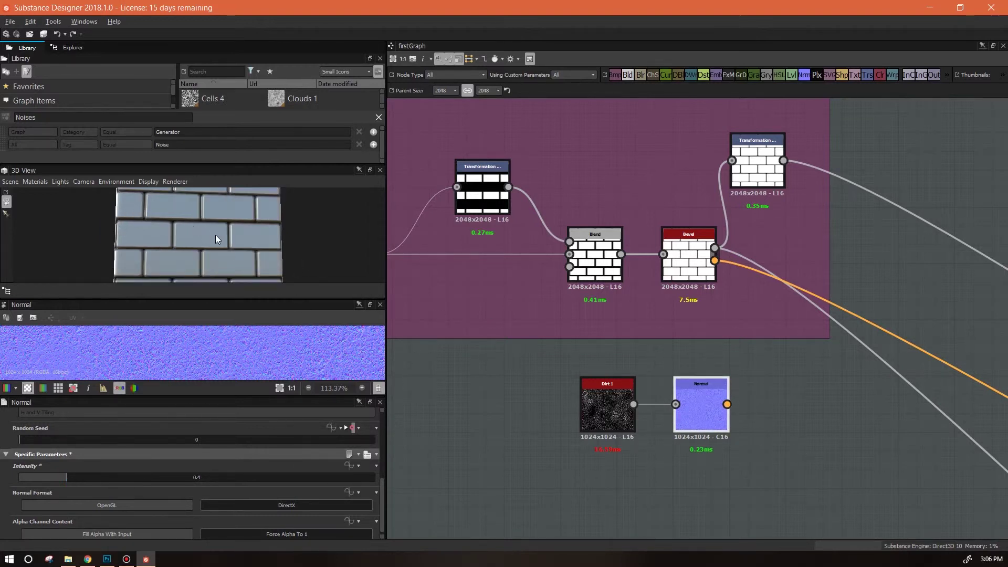
pyautogui.moveTo(216, 236)
pyautogui.mouseDown()
pyautogui.moveTo(280, 272)
pyautogui.moveTo(318, 242)
pyautogui.moveTo(303, 225)
pyautogui.moveTo(202, 239)
pyautogui.mouseUp()
pyautogui.scroll(3, 201, 238)
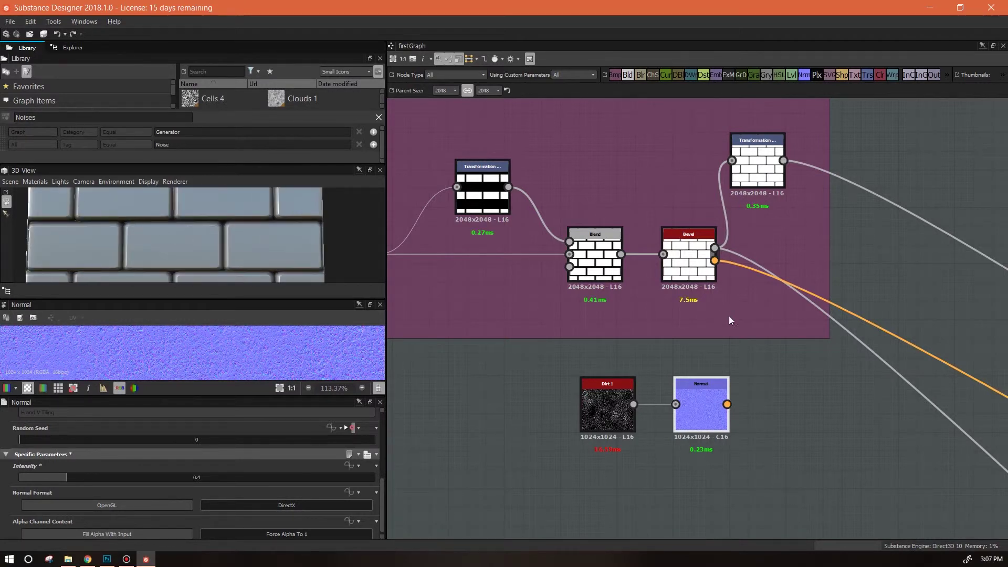
pyautogui.scroll(-3, 608, 387)
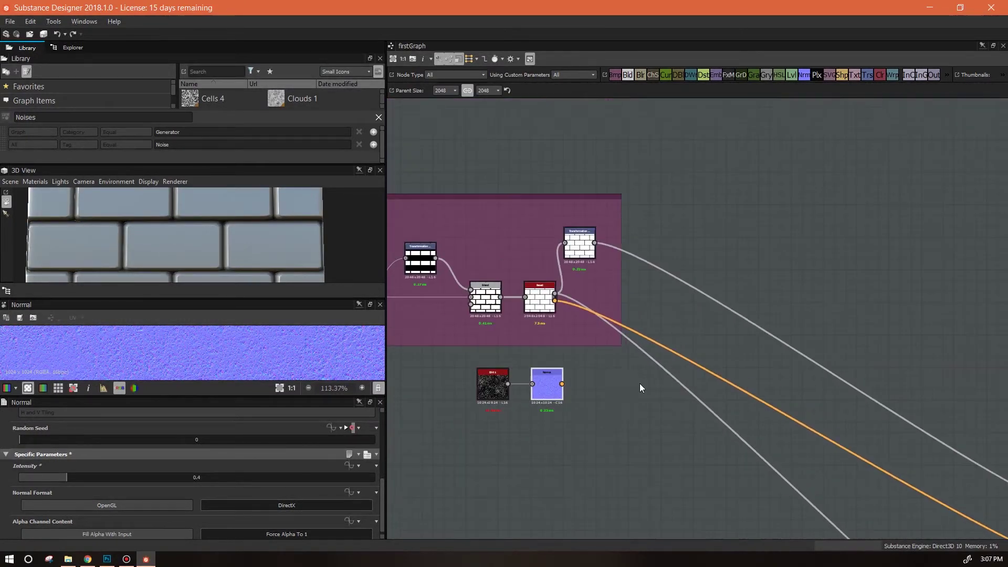
# Move Dirt 1 and Normal down-right, try inserting a wired Blend node, then undo it
pyautogui.keyDown('shift'); pyautogui.click(493, 386); pyautogui.keyUp('shift')
pyautogui.moveTo(534, 381); pyautogui.dragTo(546, 425)
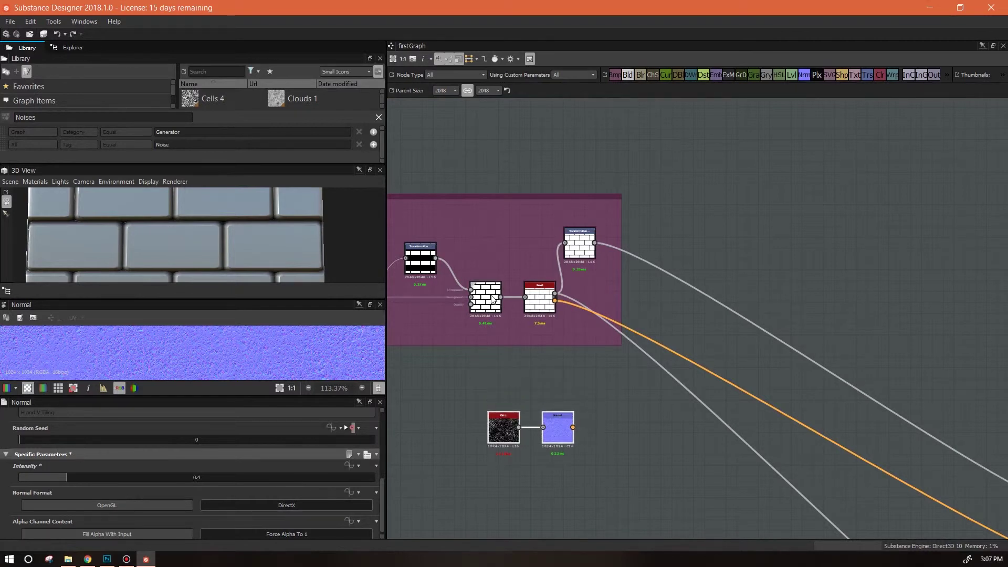
pyautogui.moveTo(628, 75); pyautogui.dragTo(640, 418)
pyautogui.moveTo(528, 425); pyautogui.dragTo(636, 449)
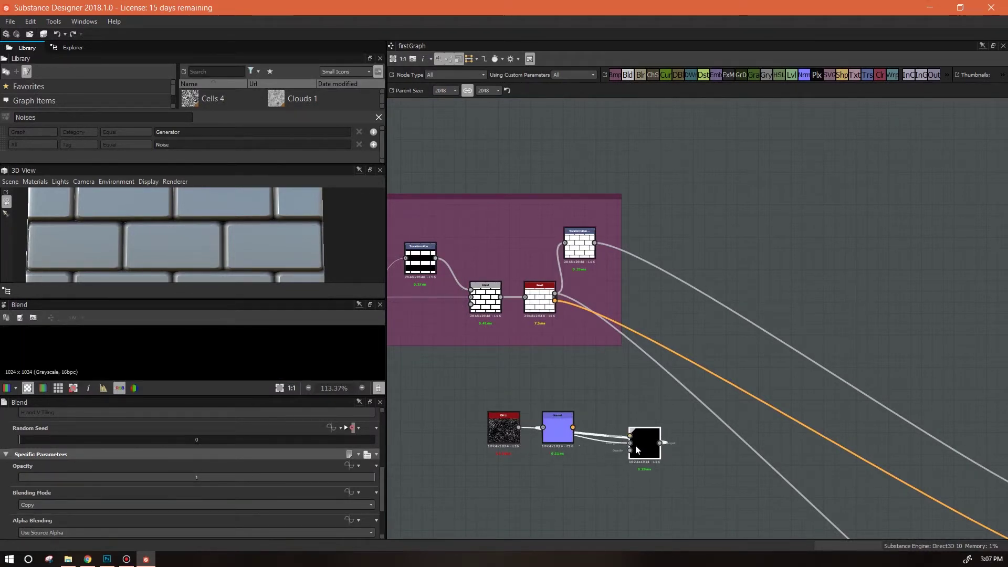
pyautogui.moveTo(553, 424); pyautogui.dragTo(547, 449)
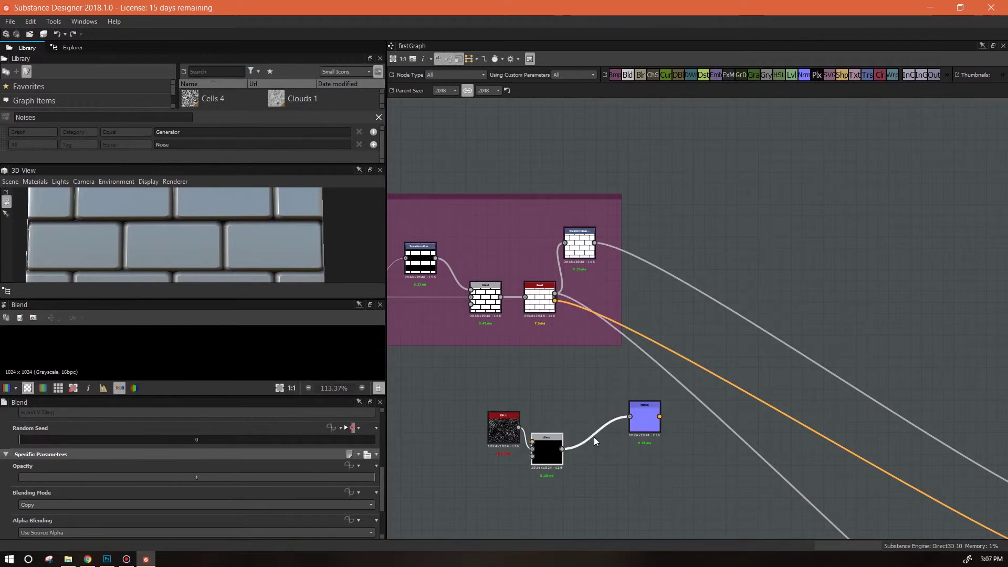
pyautogui.hotkey('ctrl', 'z')
pyautogui.hotkey('ctrl', 'z')
pyautogui.hotkey('ctrl', 'z')
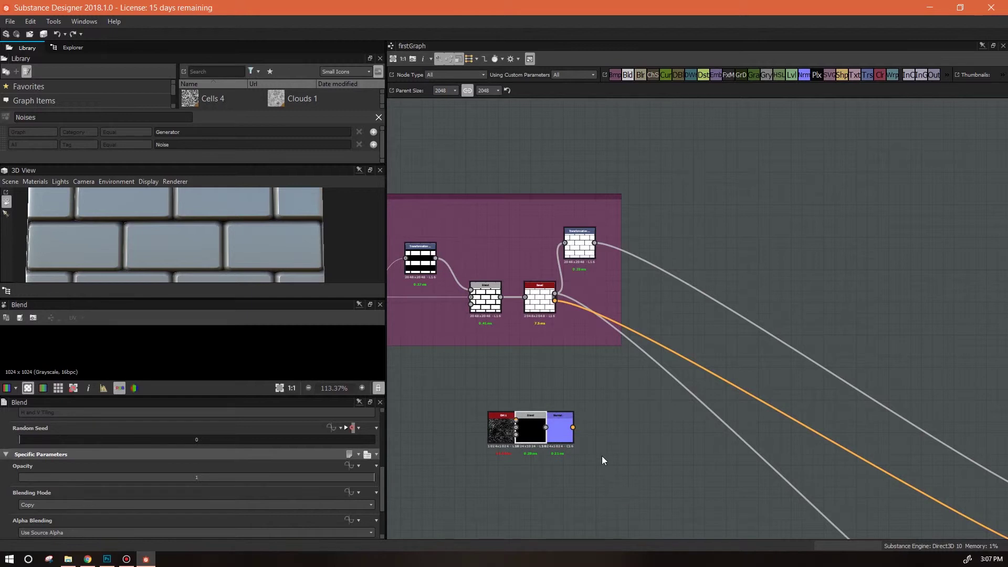
pyautogui.hotkey('ctrl', 'z')
pyautogui.hotkey('ctrl', 'z')
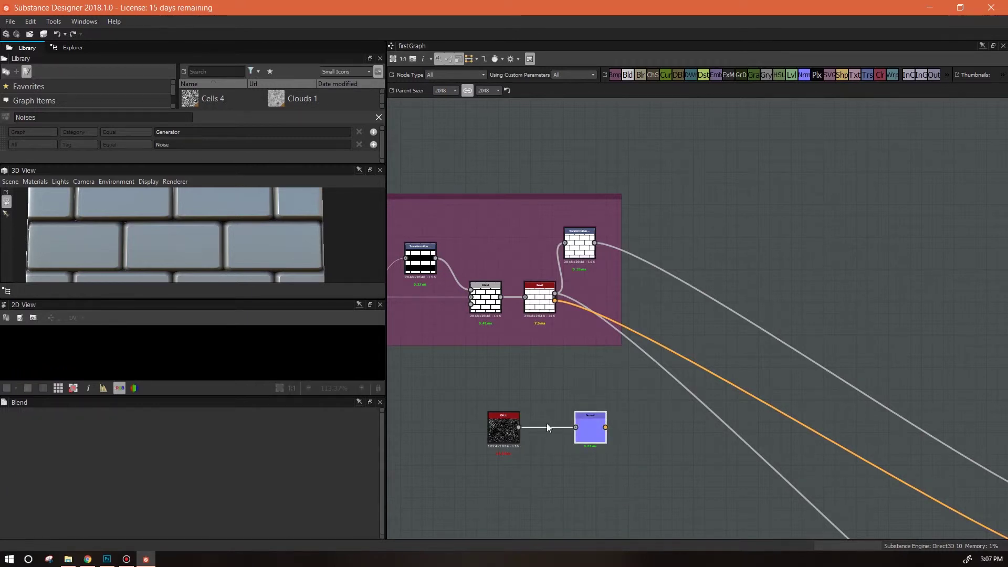
# Add a fresh, unconnected Blend node to the right of the Normal node and arrange both
pyautogui.doubleClick(590, 428)
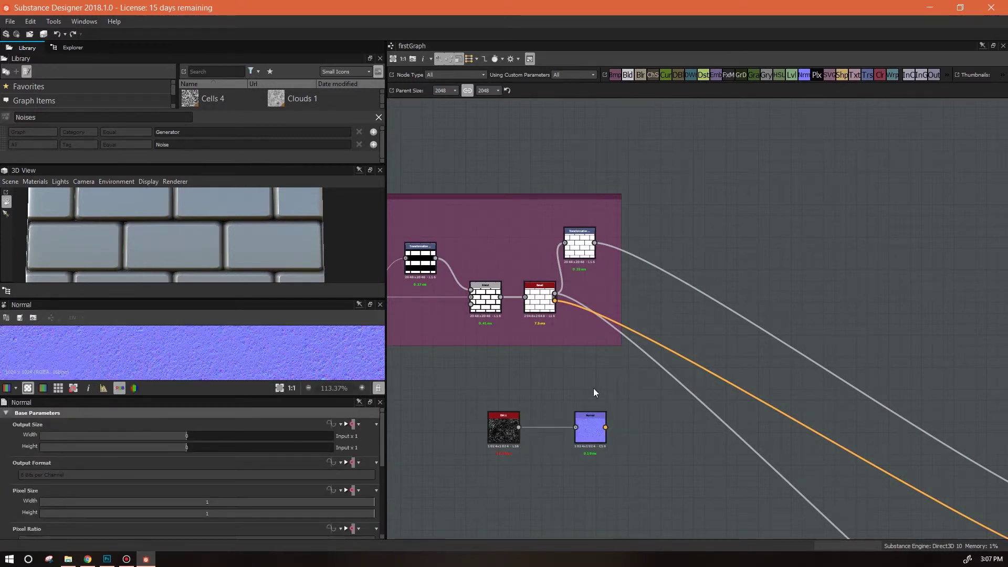
pyautogui.moveTo(628, 75); pyautogui.dragTo(666, 447)
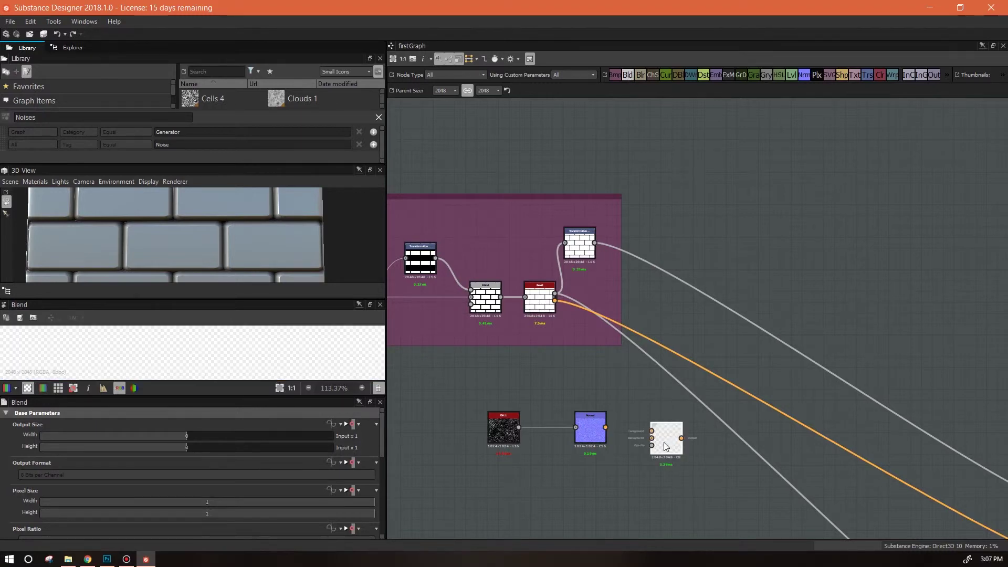
pyautogui.moveTo(595, 429); pyautogui.dragTo(561, 427)
pyautogui.moveTo(659, 437); pyautogui.dragTo(636, 418)
pyautogui.scroll(5, 637, 417)
pyautogui.scroll(2, 636, 417)
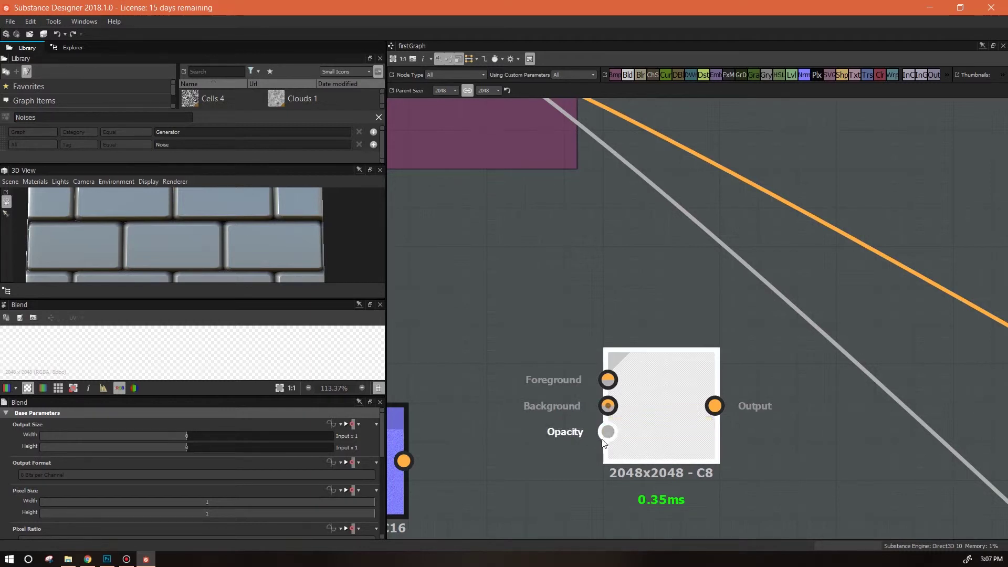
pyautogui.scroll(-3, 608, 432)
# Plug the Bevel normal output into the Blend node's Background input
pyautogui.moveTo(609, 431); pyautogui.dragTo(727, 434, button='middle')
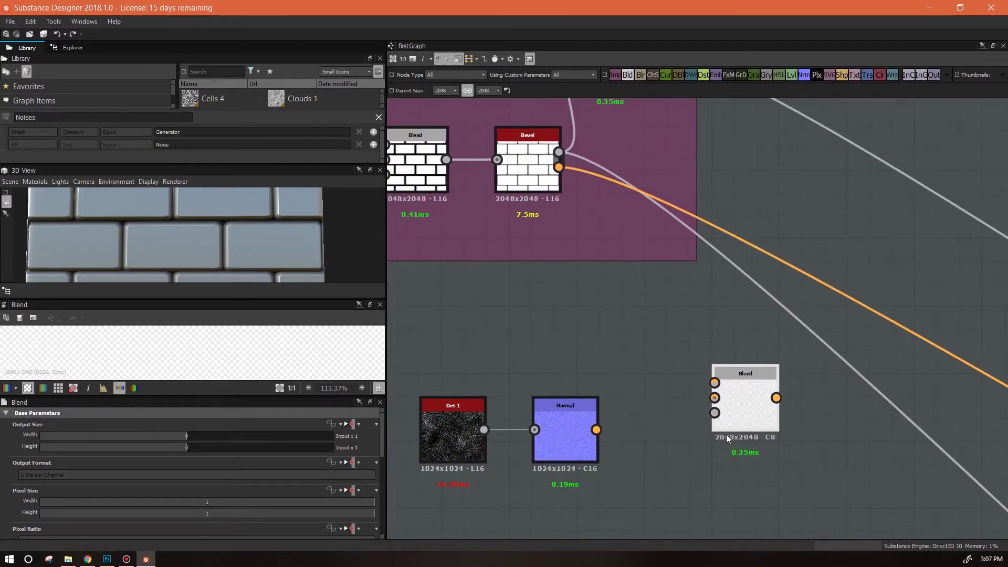
pyautogui.scroll(-2, 713, 421)
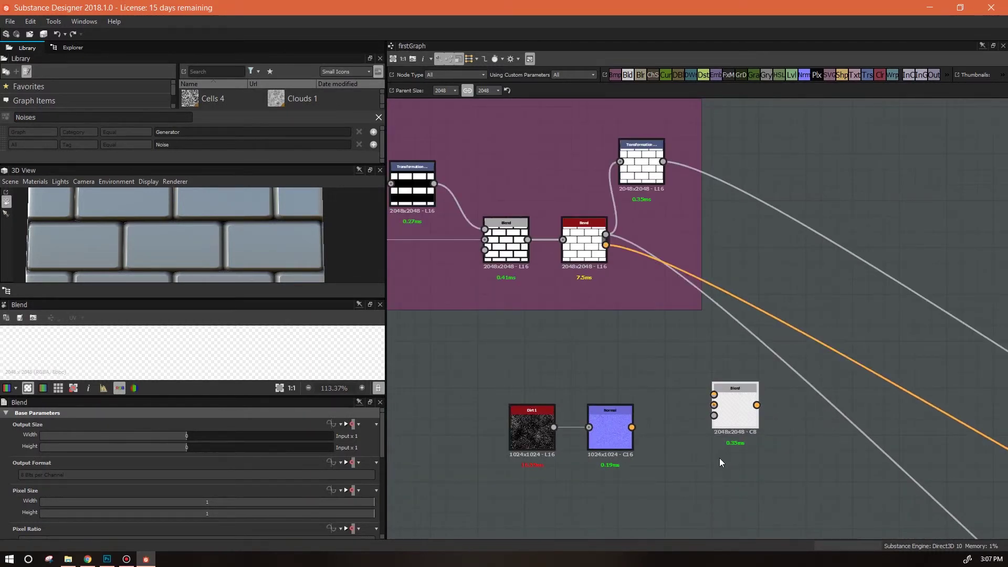
pyautogui.moveTo(719, 458); pyautogui.dragTo(698, 455, button='middle')
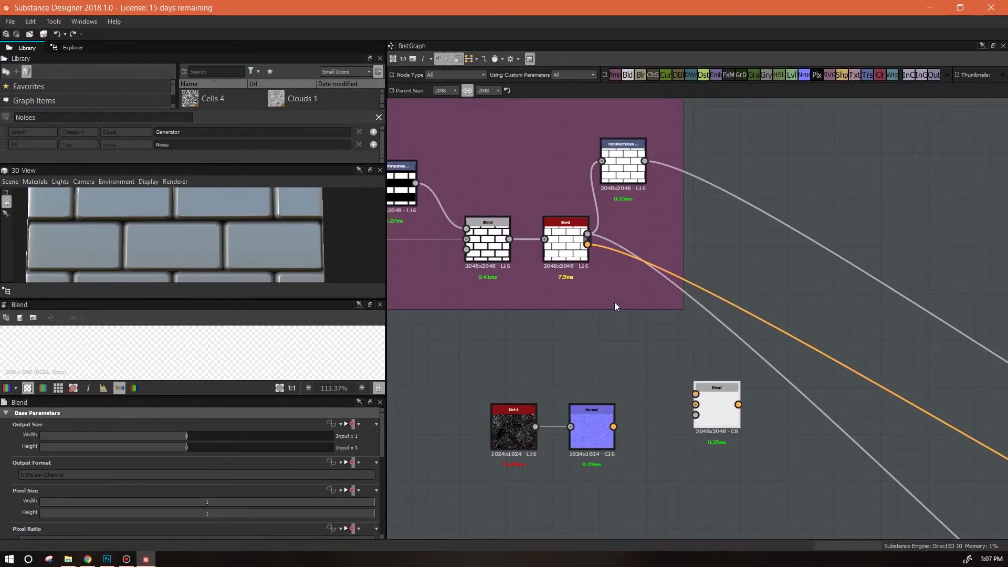
pyautogui.moveTo(625, 166); pyautogui.dragTo(641, 166)
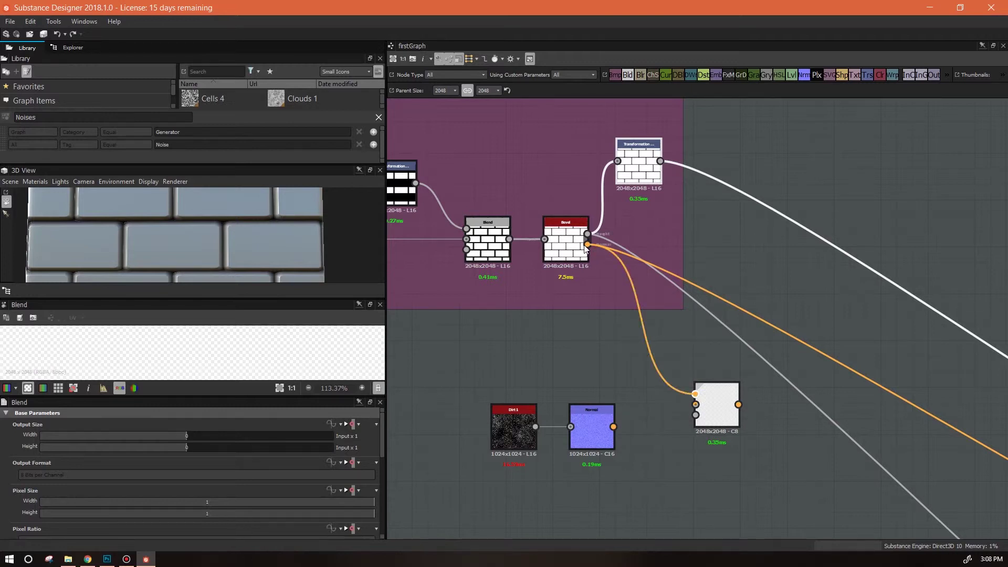
pyautogui.moveTo(696, 393); pyautogui.dragTo(696, 404)
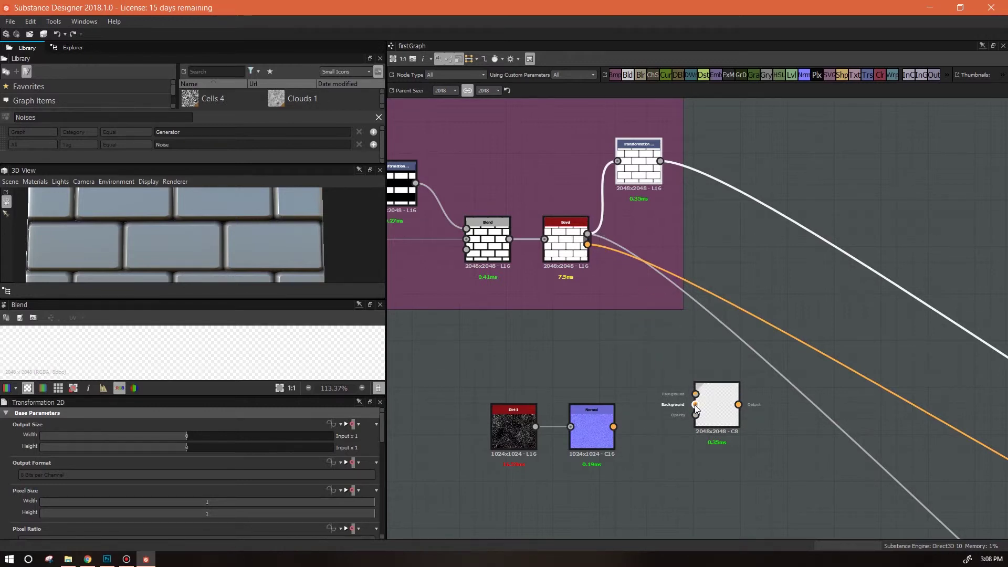
# Raise Dirt 1 and Normal beside Blend and wire Normal's output into Foreground
pyautogui.moveTo(607, 427); pyautogui.dragTo(607, 380)
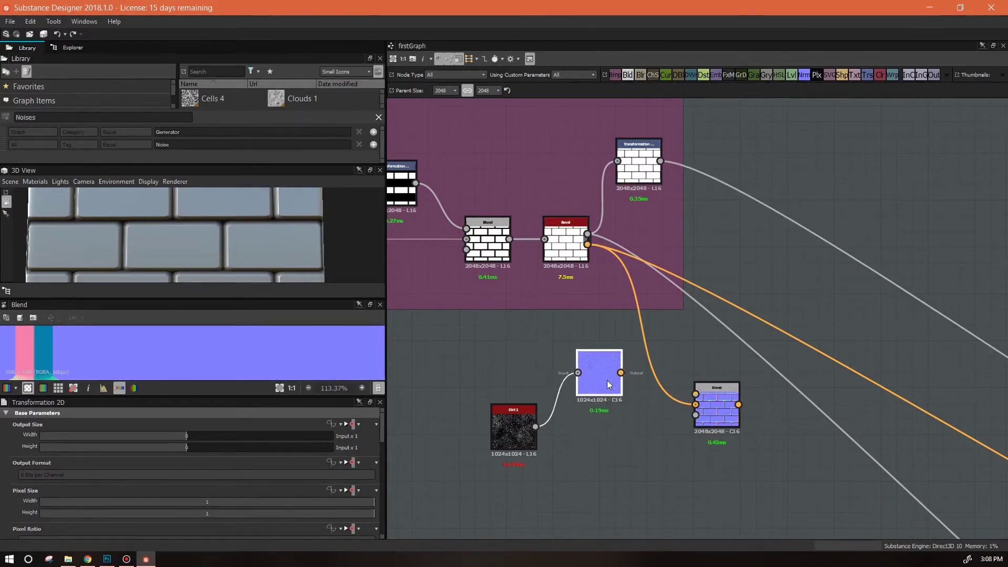
pyautogui.moveTo(520, 429); pyautogui.dragTo(529, 382)
pyautogui.moveTo(613, 379); pyautogui.dragTo(695, 393)
pyautogui.click(718, 408)
pyautogui.scroll(4, 718, 409)
pyautogui.scroll(-2, 724, 407)
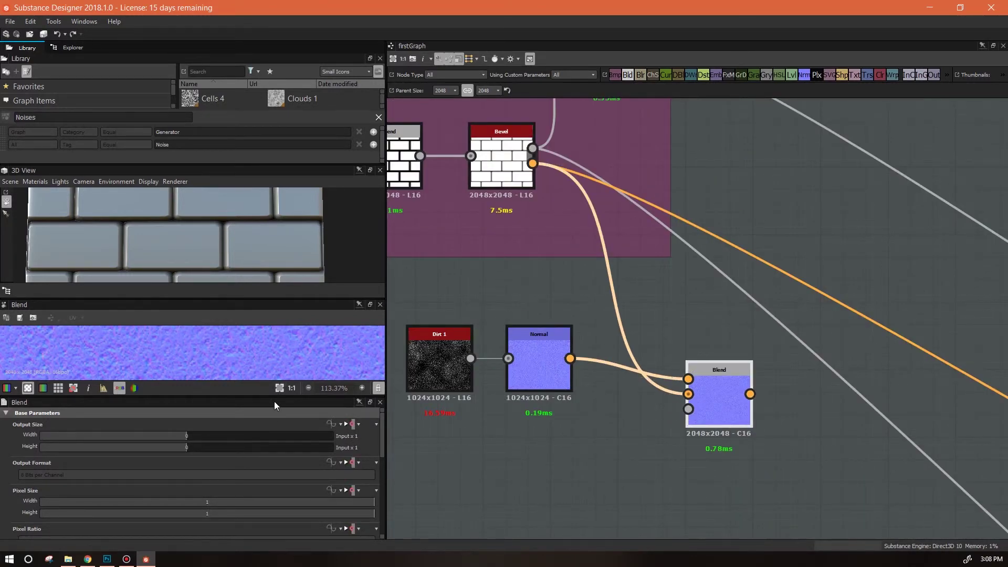
pyautogui.scroll(-1, 383, 451)
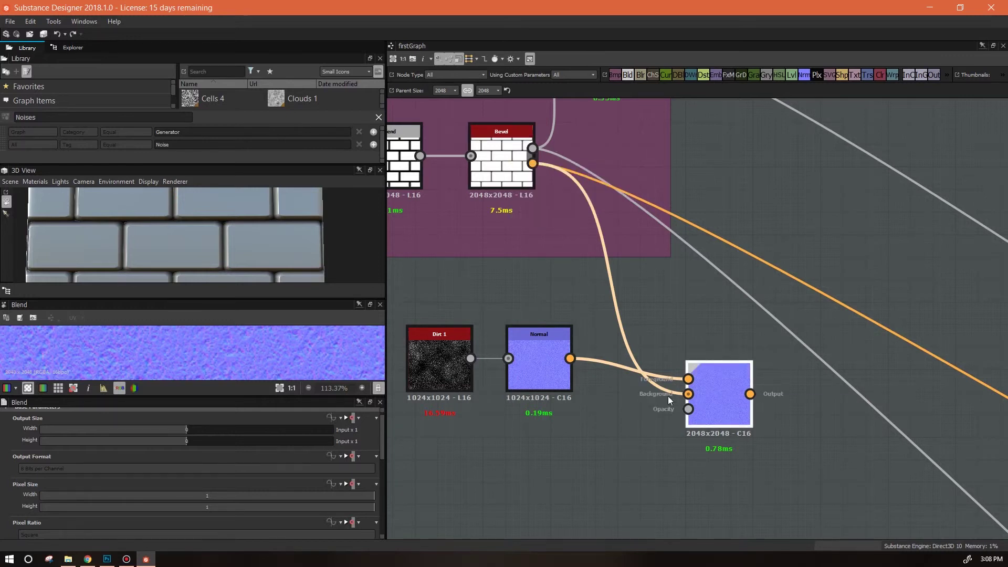
pyautogui.click(358, 418)
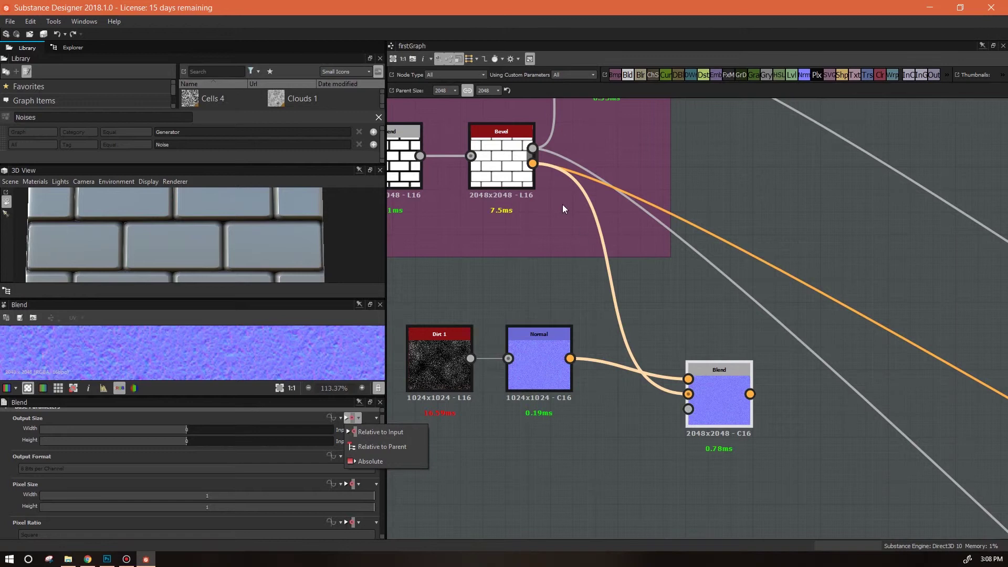
pyautogui.click(512, 169)
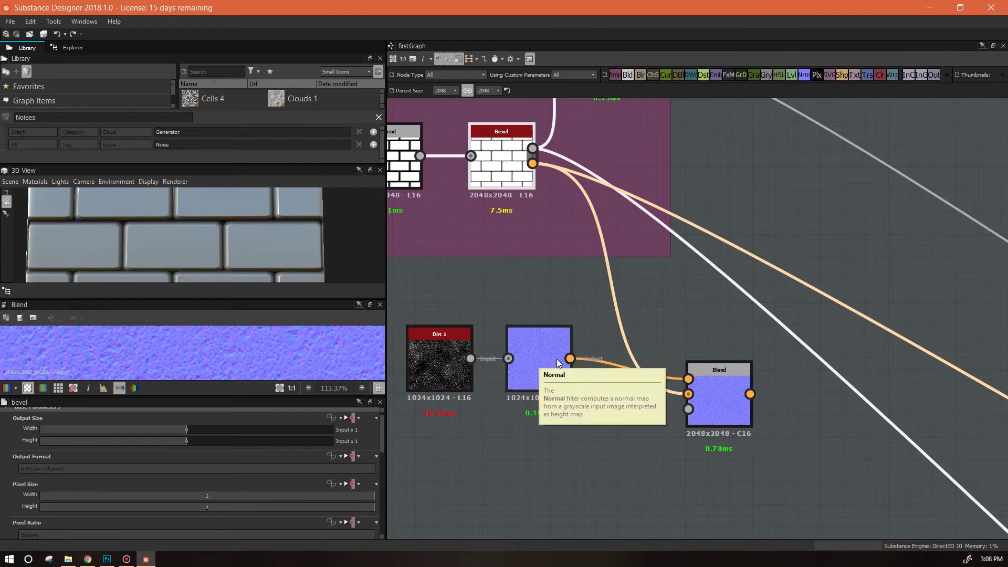
pyautogui.click(718, 389)
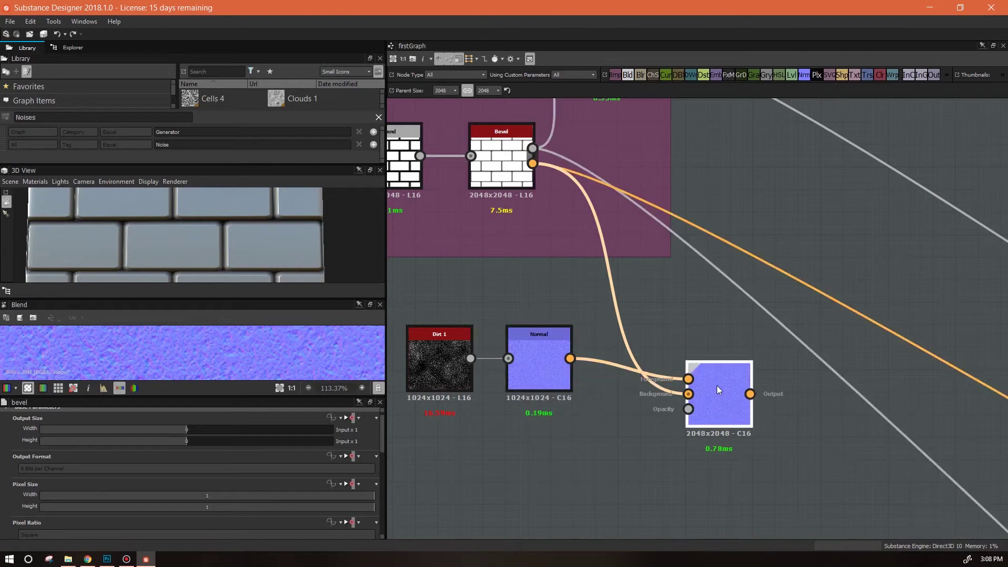
pyautogui.click(358, 420)
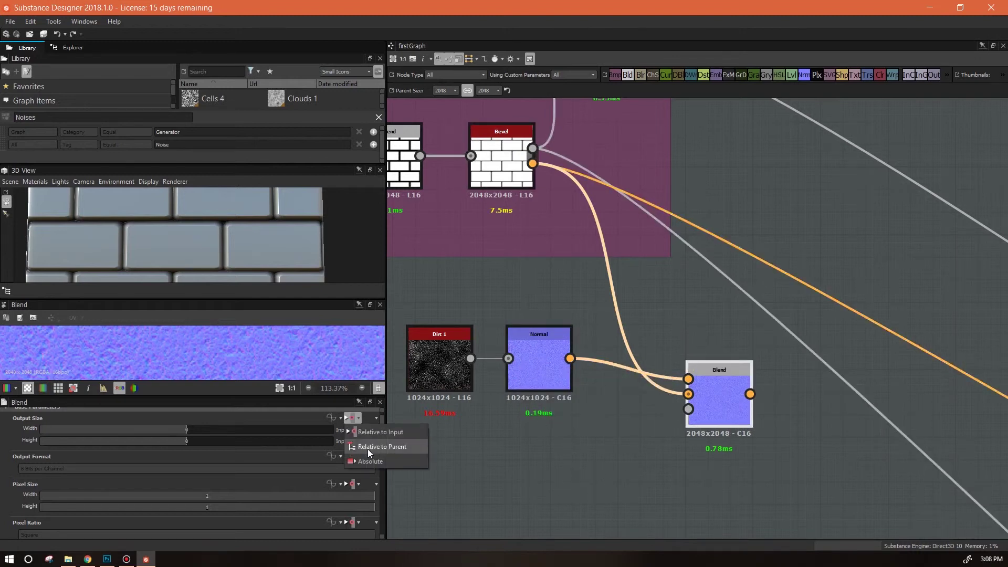
pyautogui.click(367, 449)
pyautogui.click(356, 418)
pyautogui.click(365, 431)
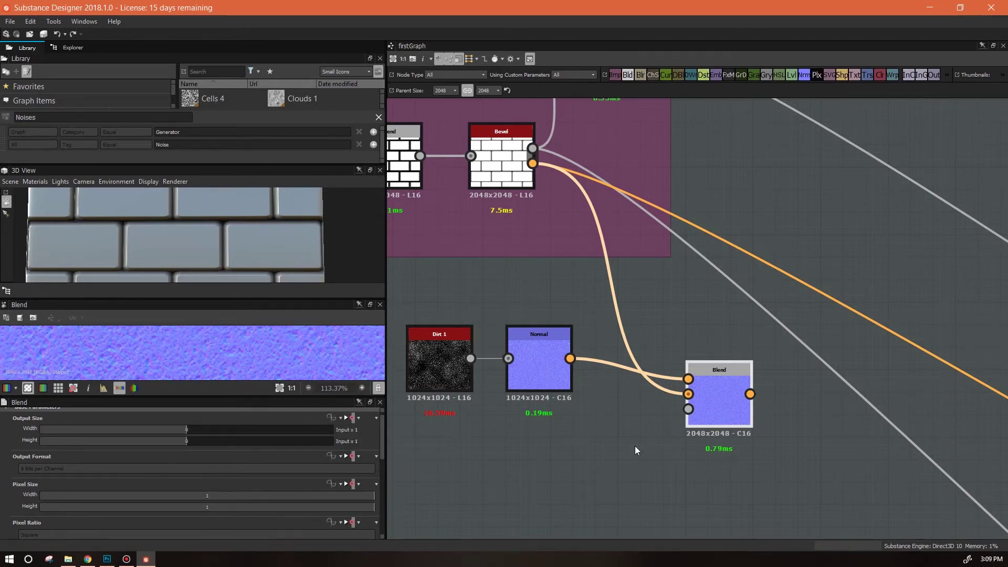
pyautogui.click(357, 419)
pyautogui.click(365, 447)
pyautogui.click(358, 418)
pyautogui.click(378, 434)
pyautogui.scroll(-2, 774, 441)
pyautogui.moveTo(723, 399); pyautogui.dragTo(617, 364, button='middle')
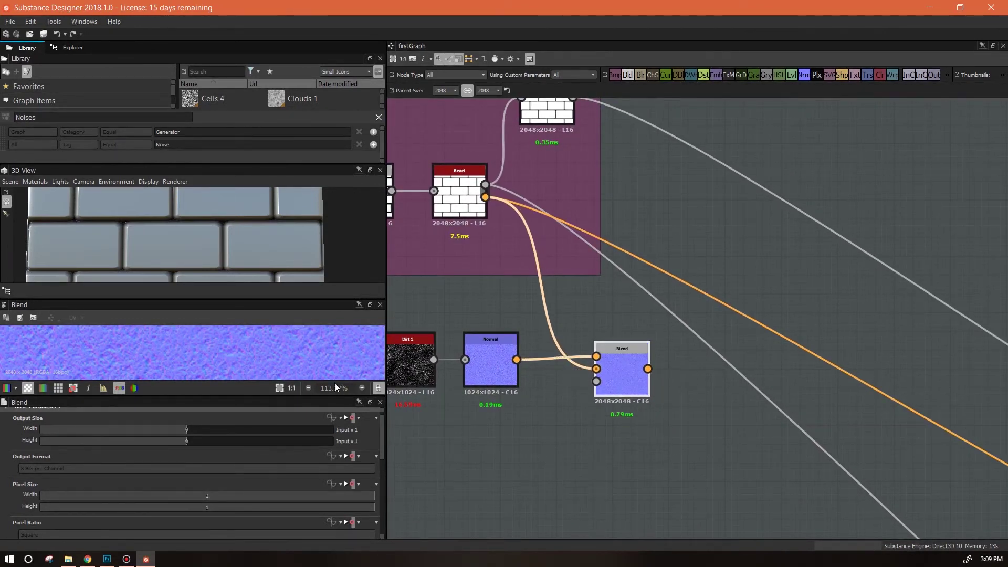
# Enlarge the 2D and 3D preview panels and pan the graph to the output nodes
pyautogui.moveTo(335, 398); pyautogui.dragTo(326, 502)
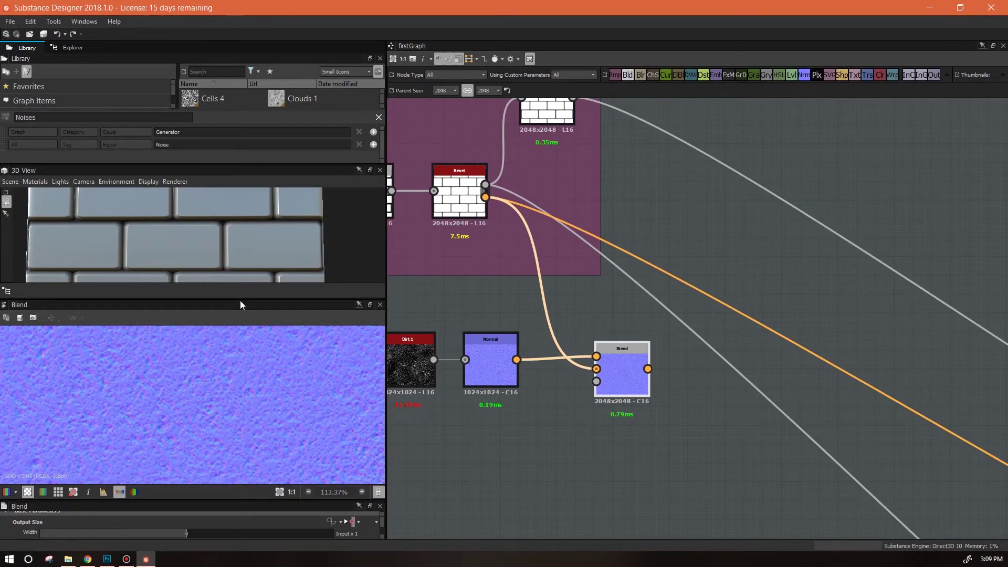
pyautogui.moveTo(241, 298); pyautogui.dragTo(241, 236)
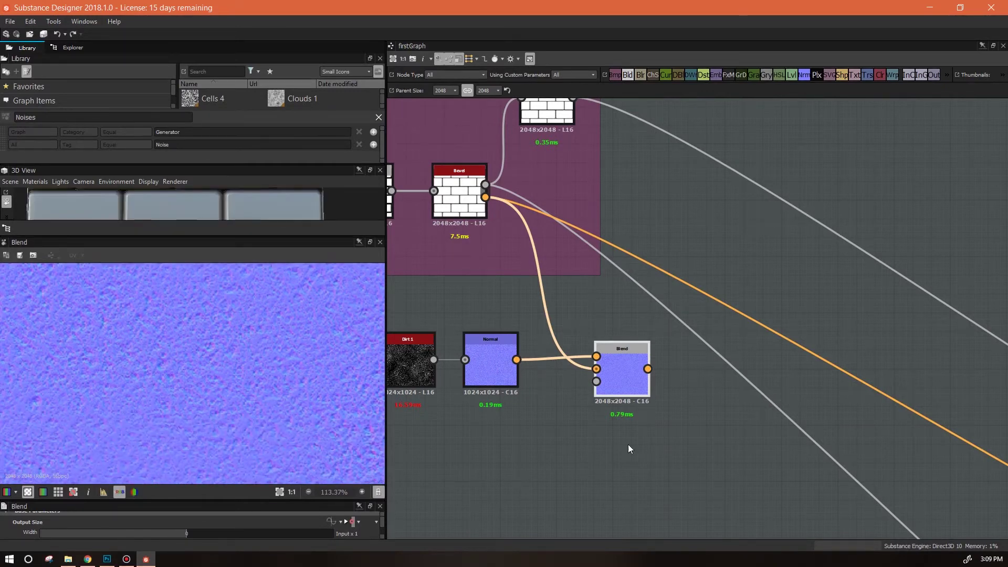
pyautogui.scroll(-2, 678, 418)
pyautogui.moveTo(677, 418); pyautogui.dragTo(558, 334, button='middle')
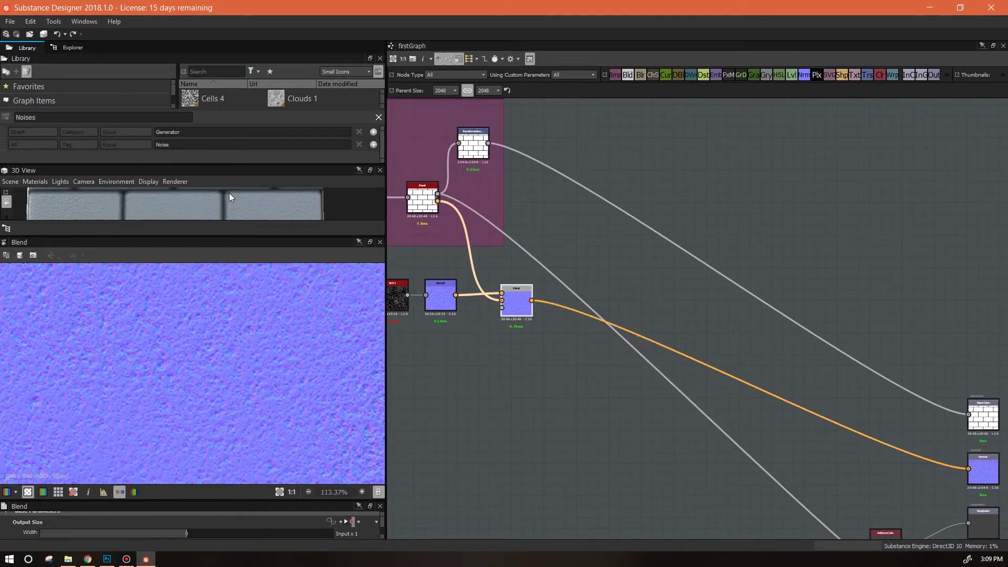
pyautogui.moveTo(203, 236); pyautogui.dragTo(127, 254)
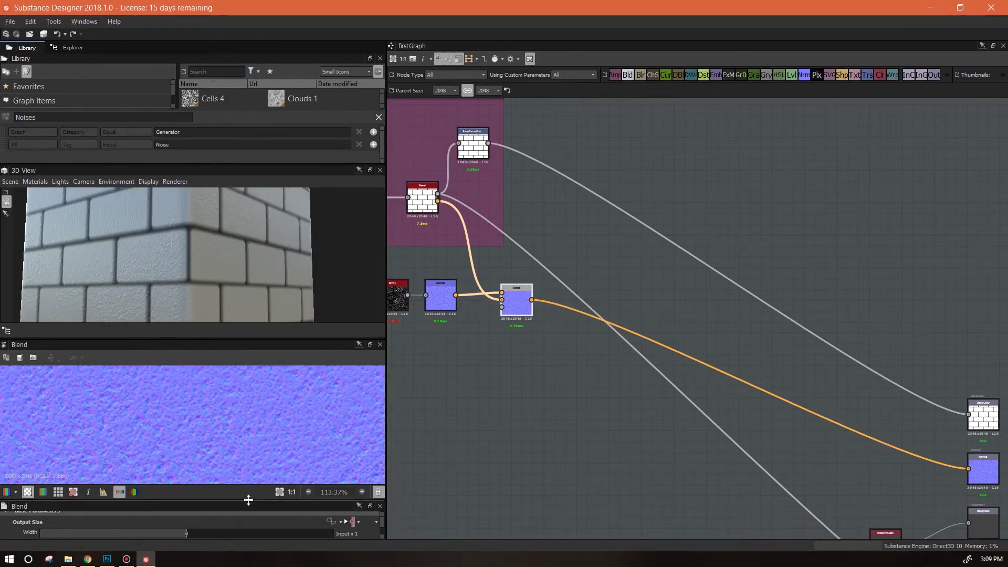
# Set the Blend node's Blending Mode to Overlay and fit its output in the 2D view
pyautogui.moveTo(238, 502); pyautogui.dragTo(252, 440)
pyautogui.moveTo(382, 473); pyautogui.dragTo(384, 516)
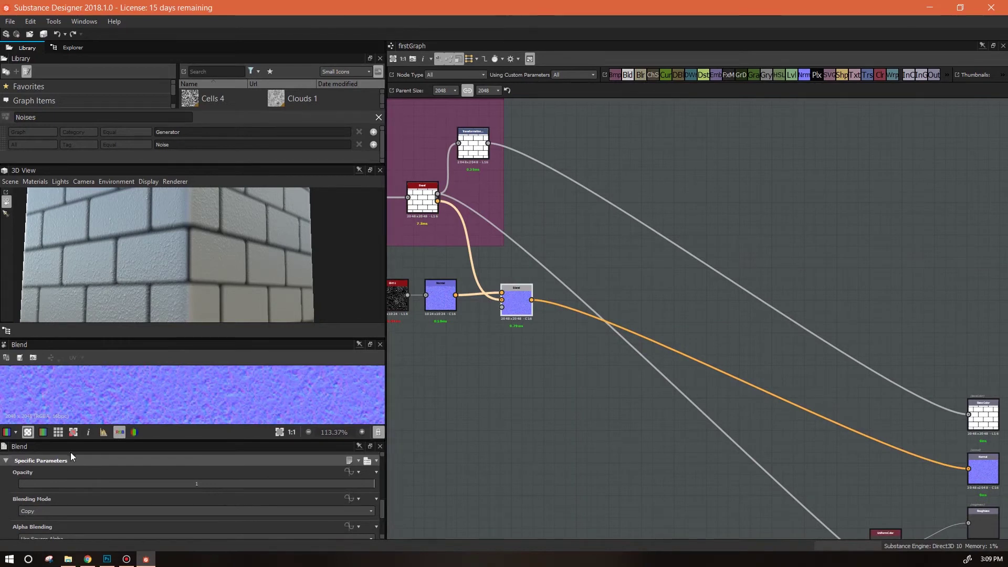
pyautogui.click(370, 512)
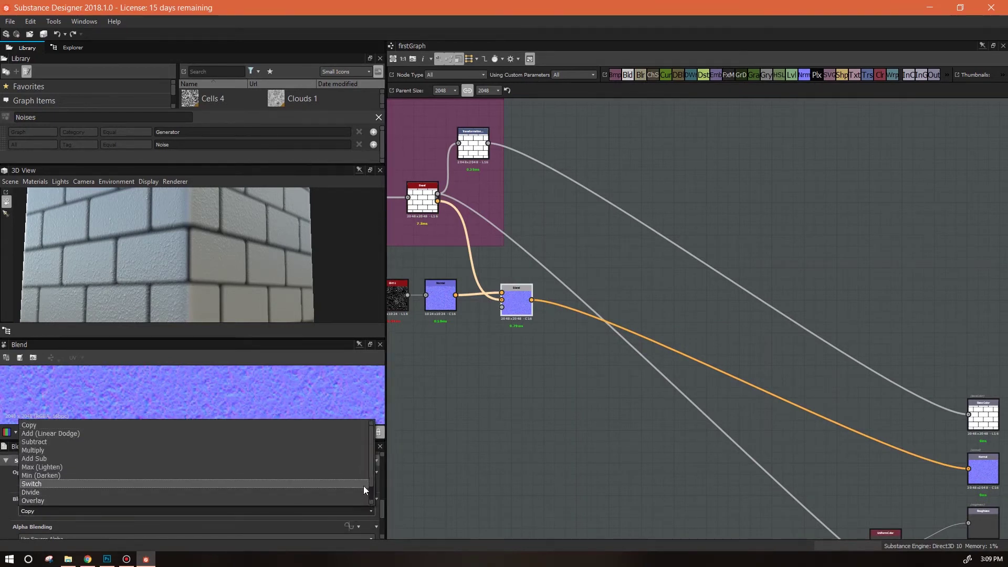
pyautogui.click(317, 501)
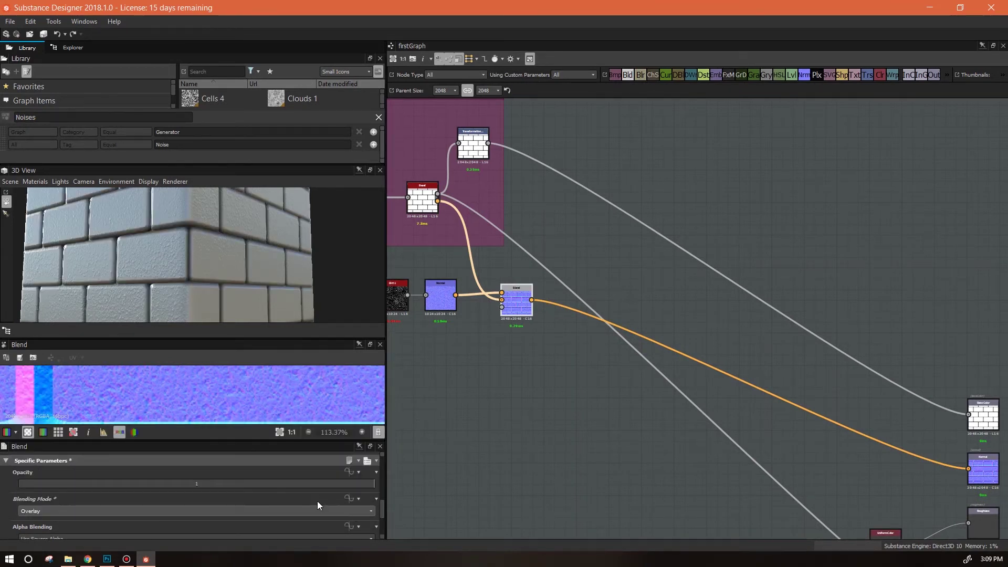
pyautogui.click(279, 432)
pyautogui.moveTo(216, 337); pyautogui.dragTo(218, 297)
pyautogui.scroll(3, 225, 364)
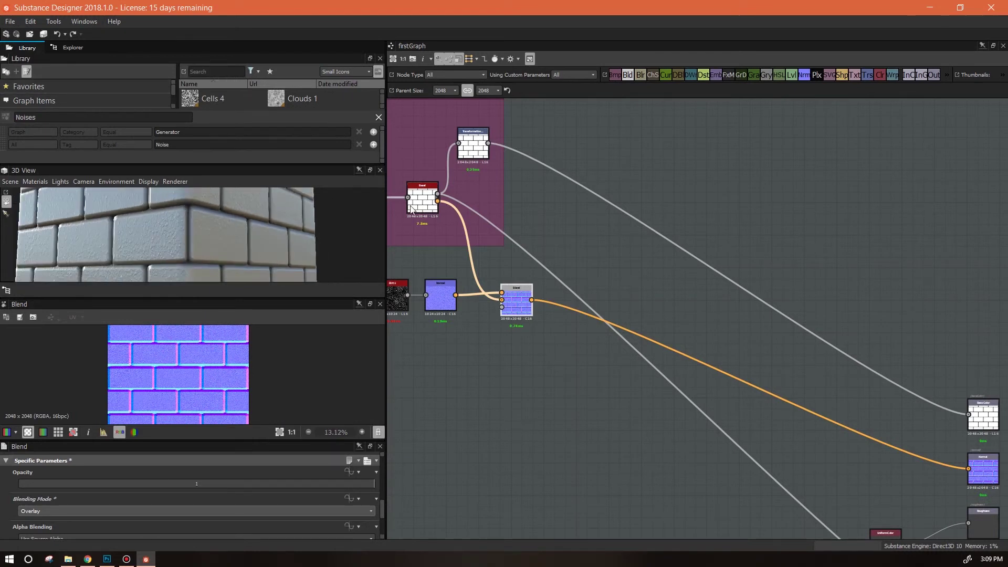
# Search 'normal ble', place a trial Normal Blend node beside Blend, then delete it
pyautogui.write('normal ble')
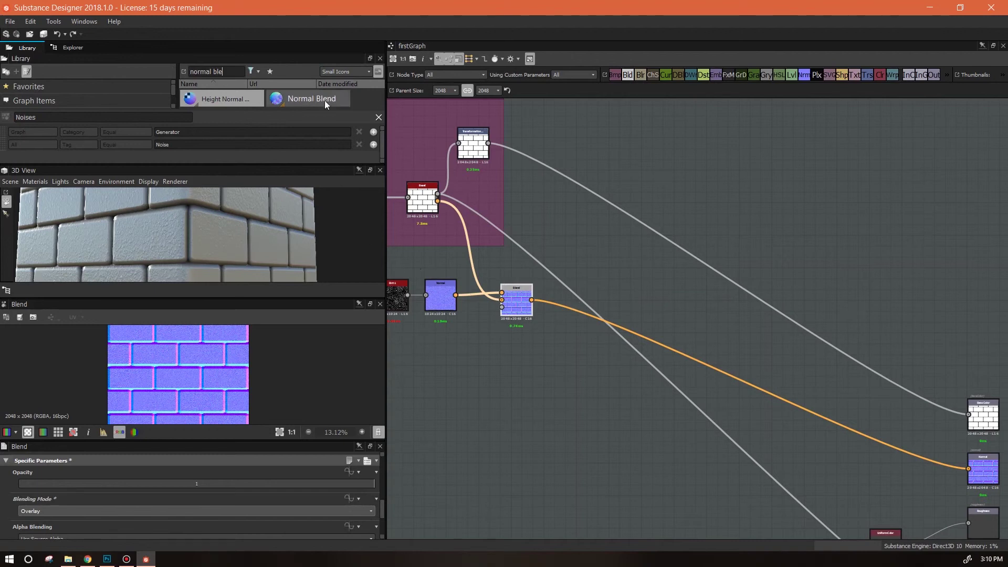
pyautogui.moveTo(325, 100); pyautogui.dragTo(588, 369)
pyautogui.scroll(3, 524, 395)
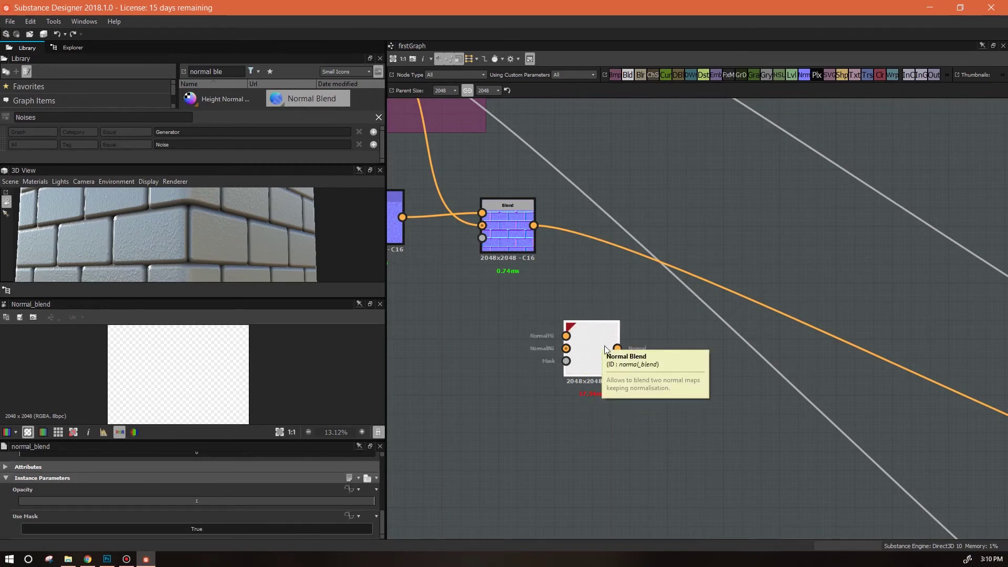
pyautogui.moveTo(602, 345)
pyautogui.mouseDown()
pyautogui.moveTo(594, 271)
pyautogui.moveTo(606, 344)
pyautogui.mouseUp()
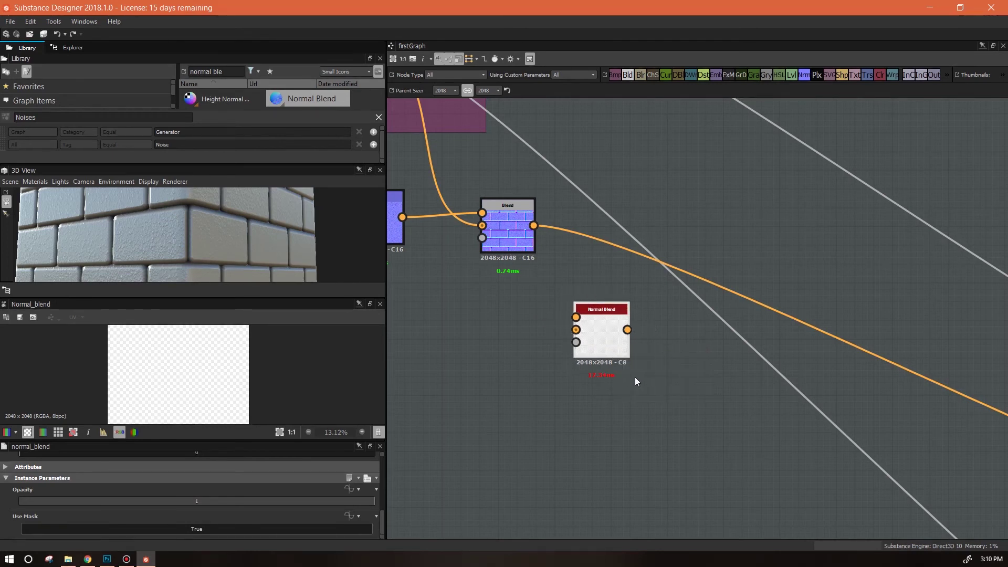
pyautogui.press('Delete')
# Preview the Normal node's 1024x1024 map and orbit the 3D view over the dirty bricks
pyautogui.scroll(-2, 578, 372)
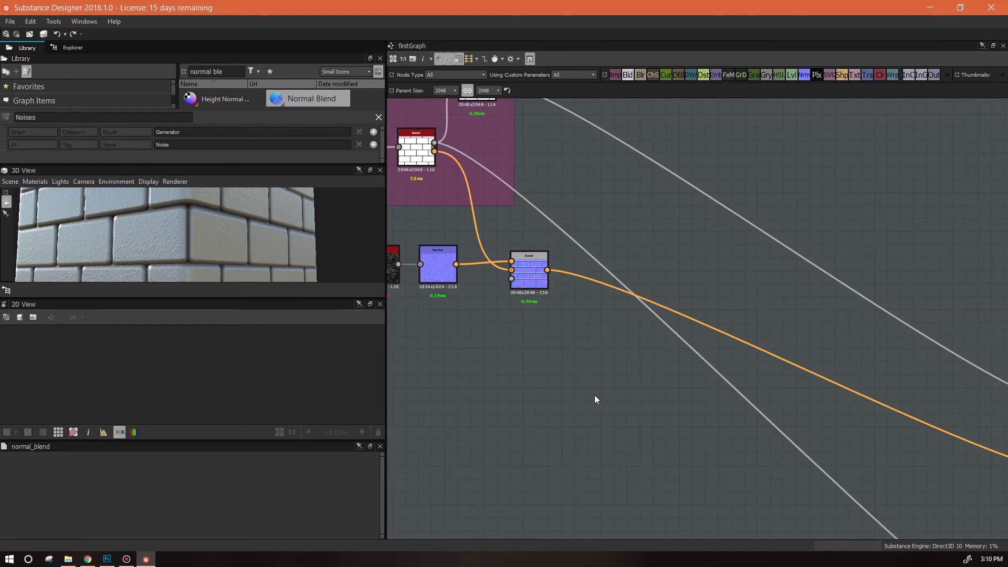
pyautogui.scroll(-2, 595, 399)
pyautogui.moveTo(595, 420); pyautogui.dragTo(591, 346, button='middle')
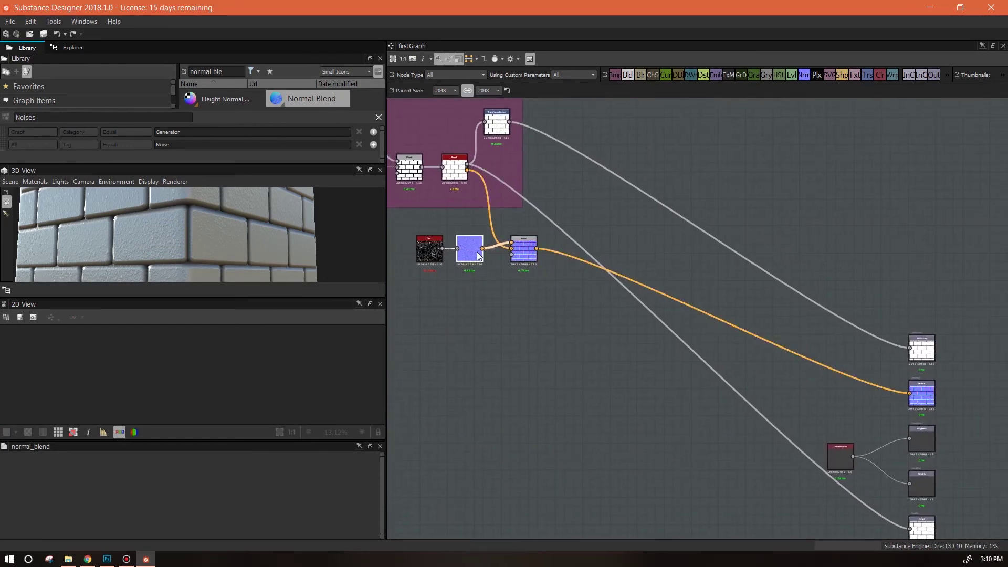
pyautogui.click(476, 251)
pyautogui.scroll(5, 219, 232)
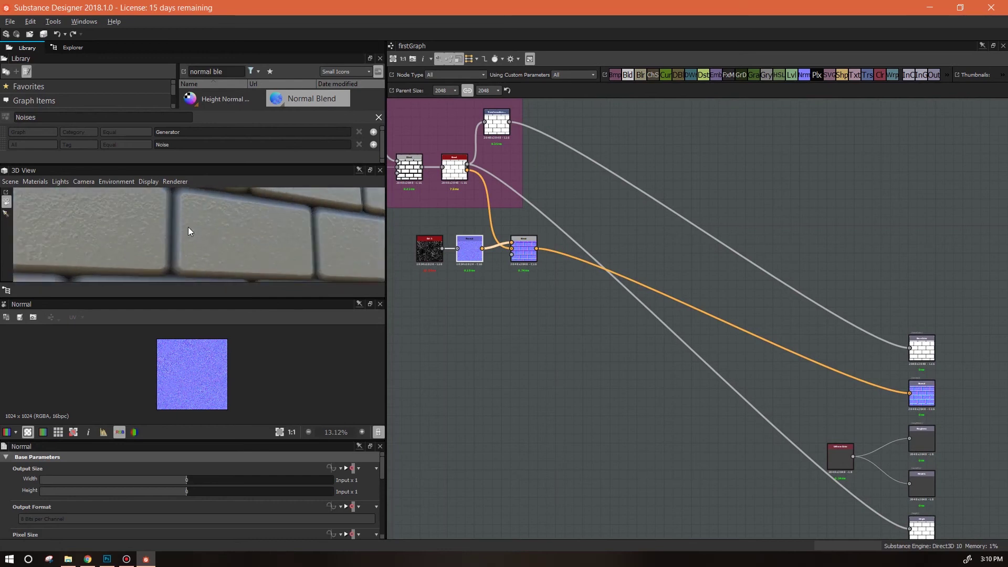
pyautogui.moveTo(189, 231); pyautogui.dragTo(294, 247)
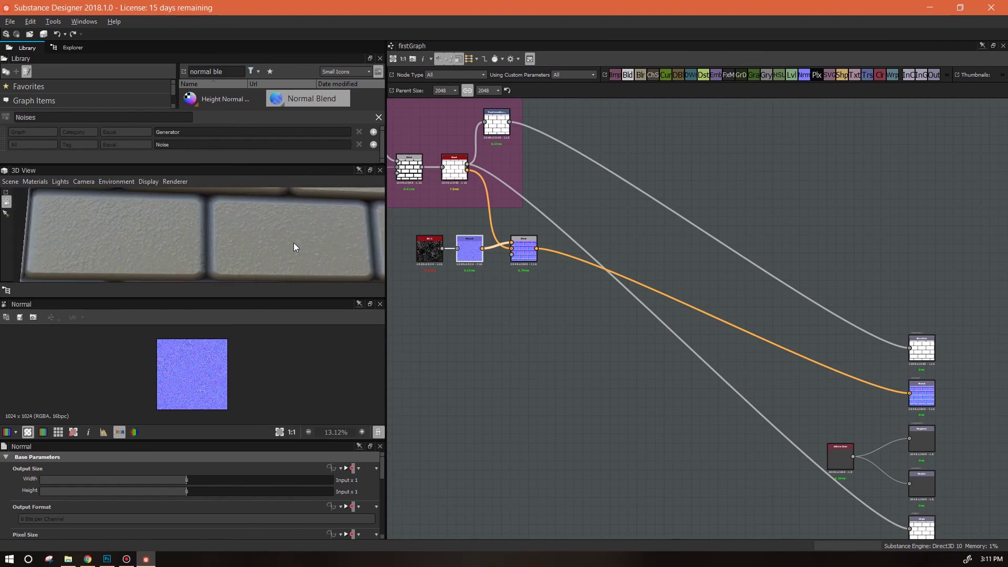
pyautogui.scroll(-2, 594, 341)
pyautogui.moveTo(296, 234); pyautogui.dragTo(220, 234)
pyautogui.scroll(-3, 283, 219)
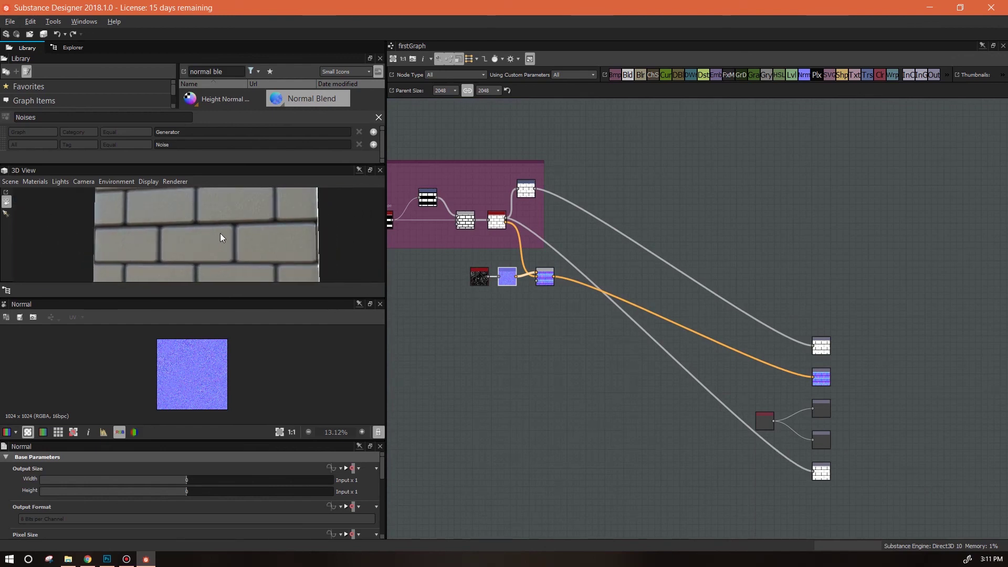
pyautogui.scroll(2, 232, 244)
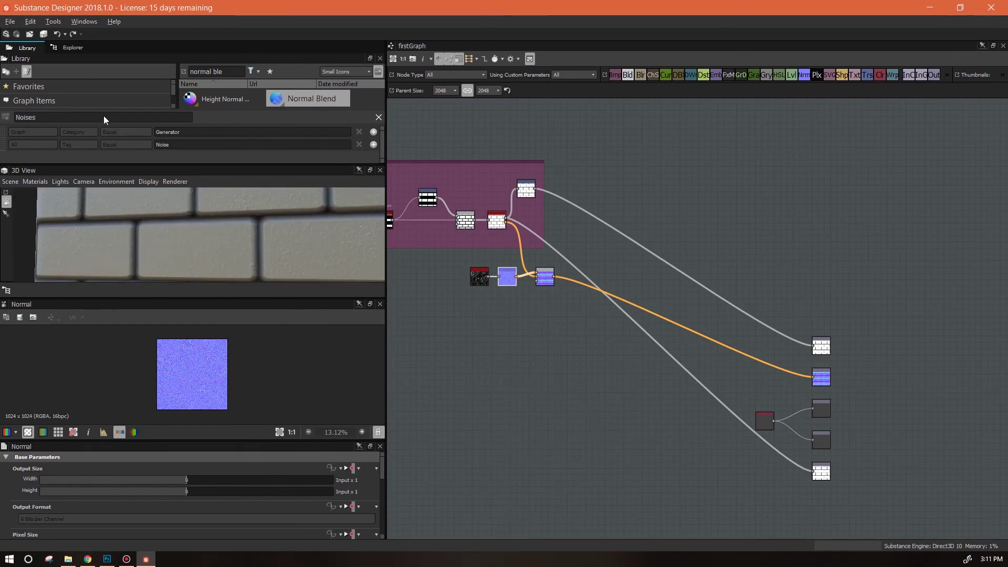